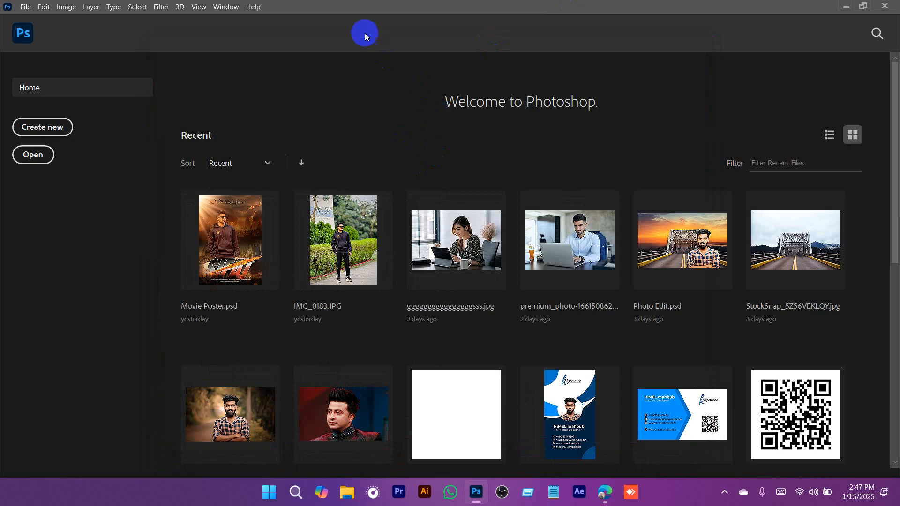
Create a blank 400 x 600 px document and paste the woman's portrait photo into it
left_click(23, 9)
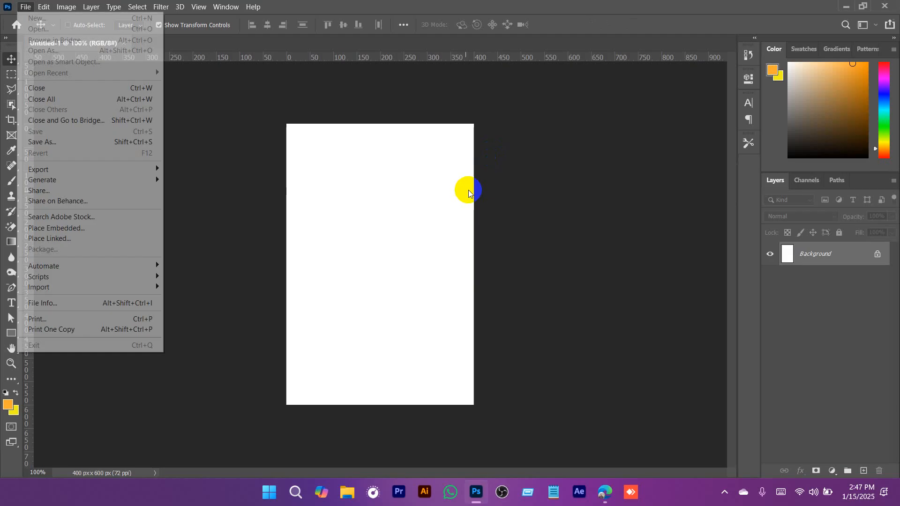
left_click(468, 192)
key("ctrl+v")
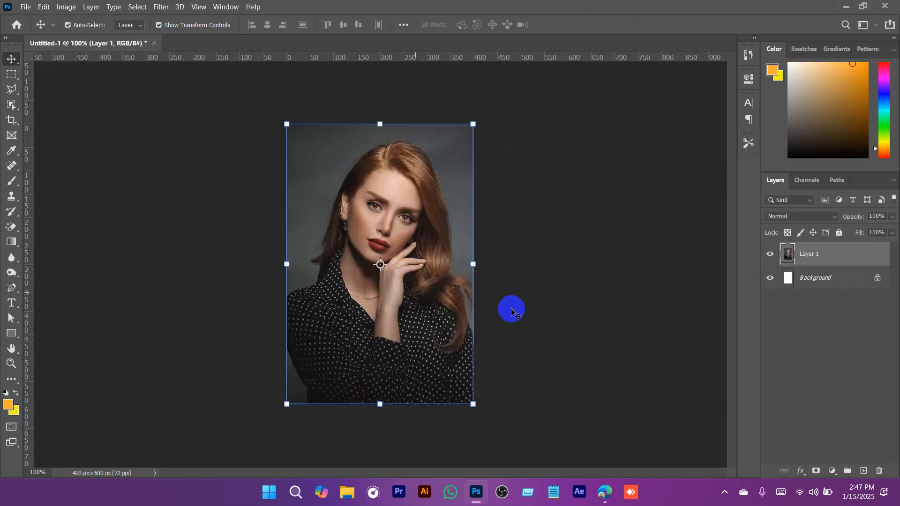
Delete the white Background layer, keeping only the pasted portrait layer
left_click(815, 280)
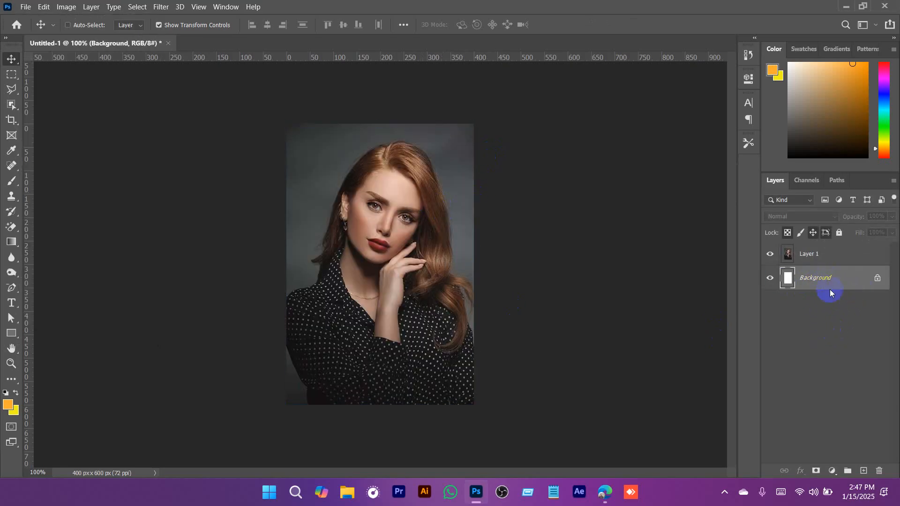
left_click_drag(842, 277, 879, 470)
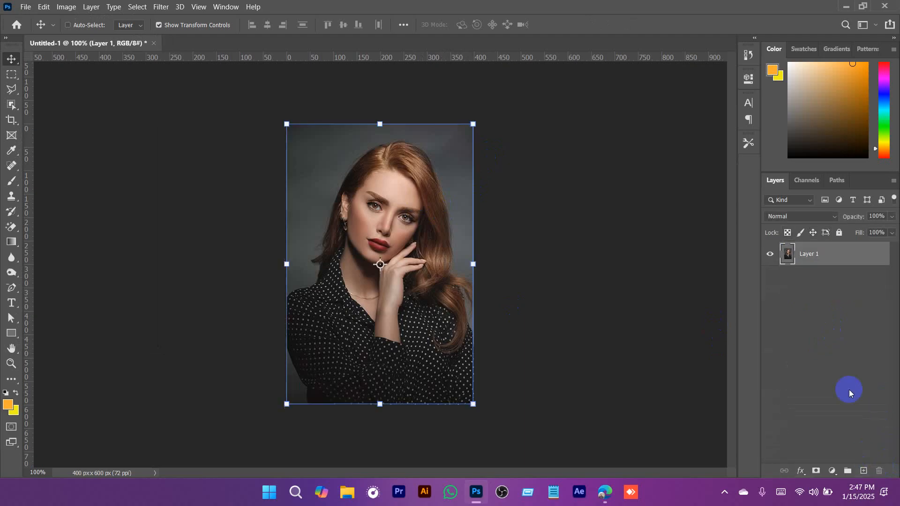
left_click(808, 319)
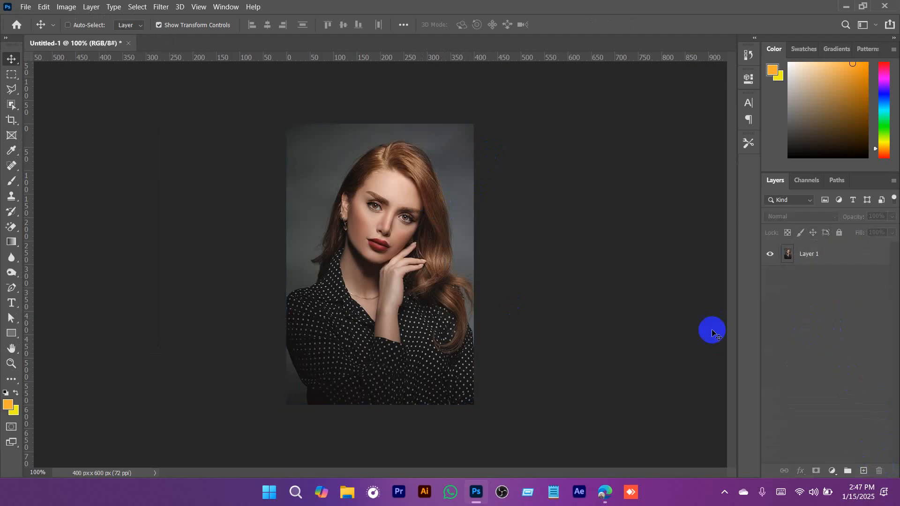
Duplicate the portrait layer within the same document under the name "Layer 1 copy"
left_click(822, 257)
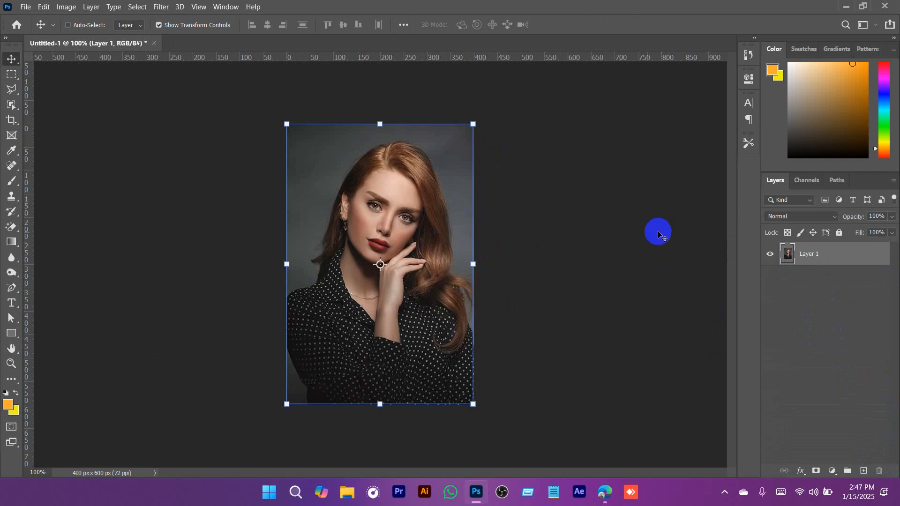
left_click(850, 296)
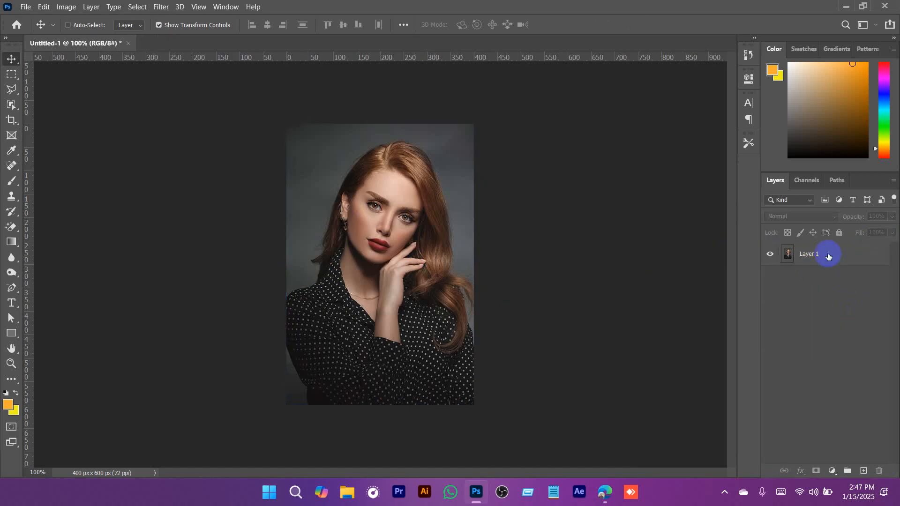
left_click(827, 256)
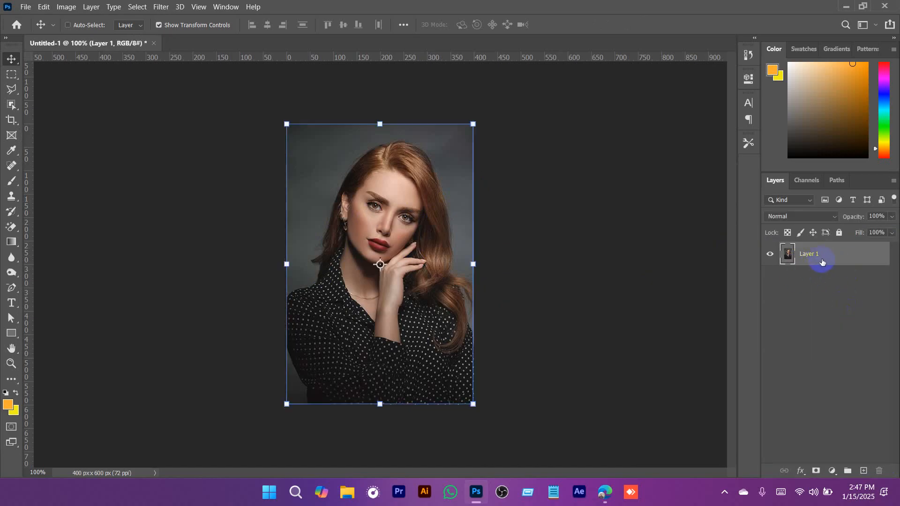
right_click(834, 254)
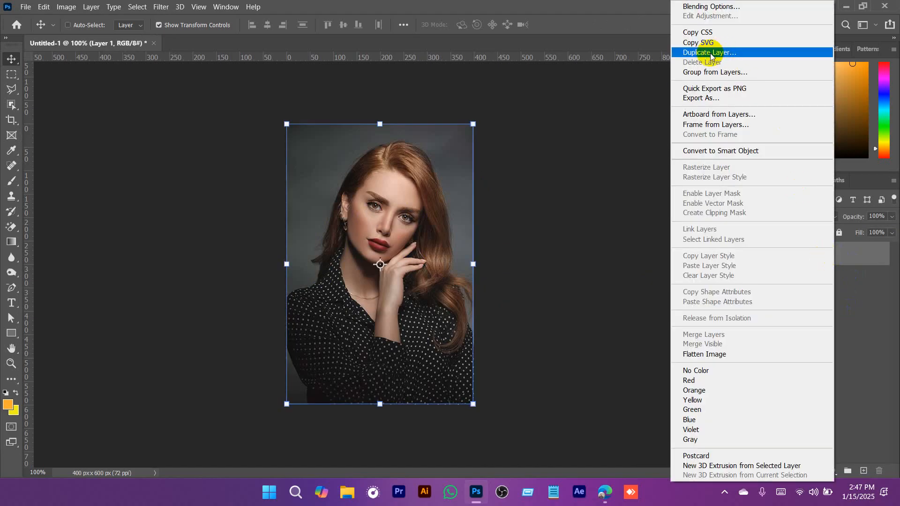
left_click(711, 53)
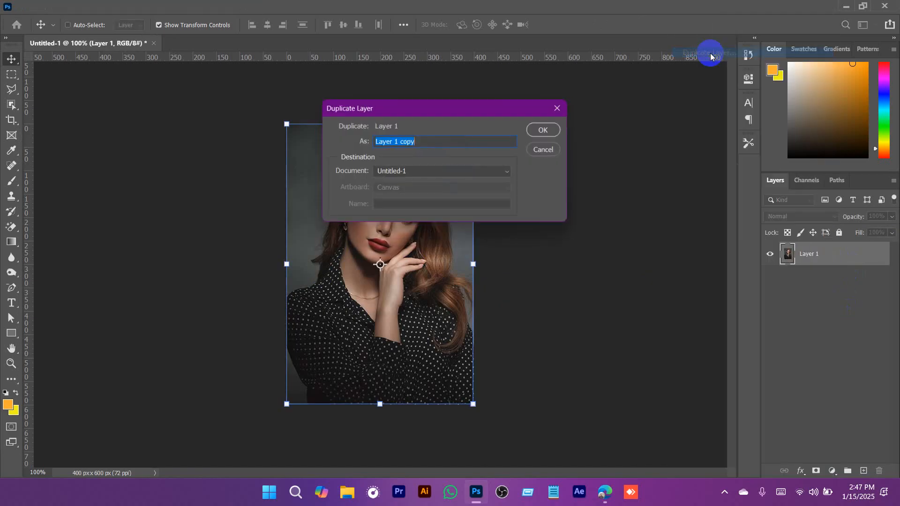
left_click(539, 134)
Rename the original portrait layer "main photo" and hide it
left_click(814, 280)
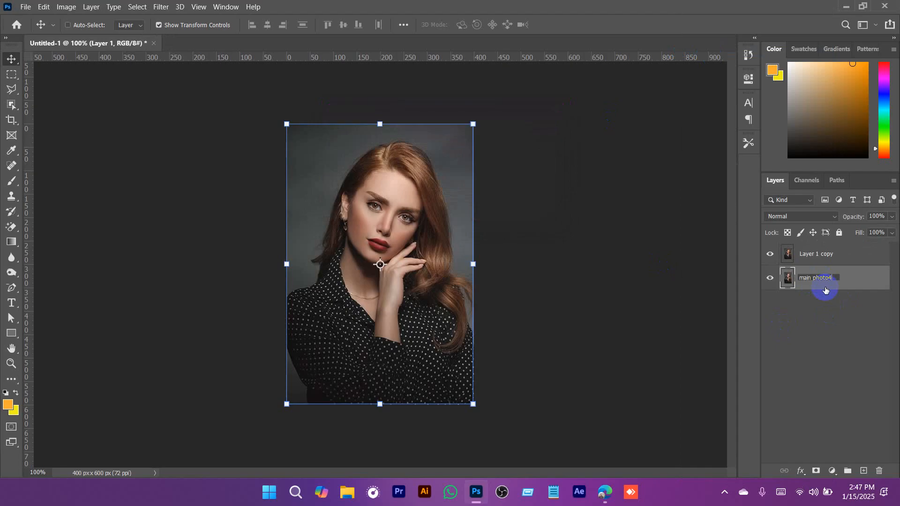
key("Return")
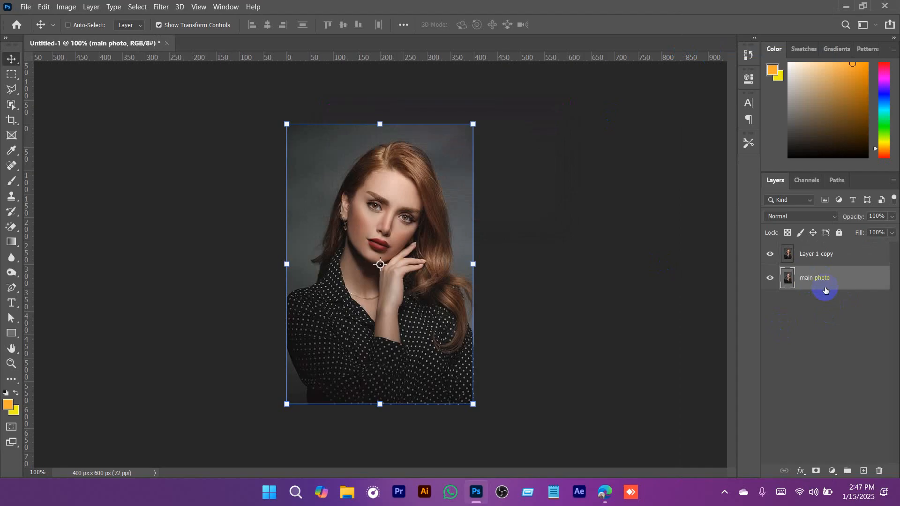
left_click(770, 279)
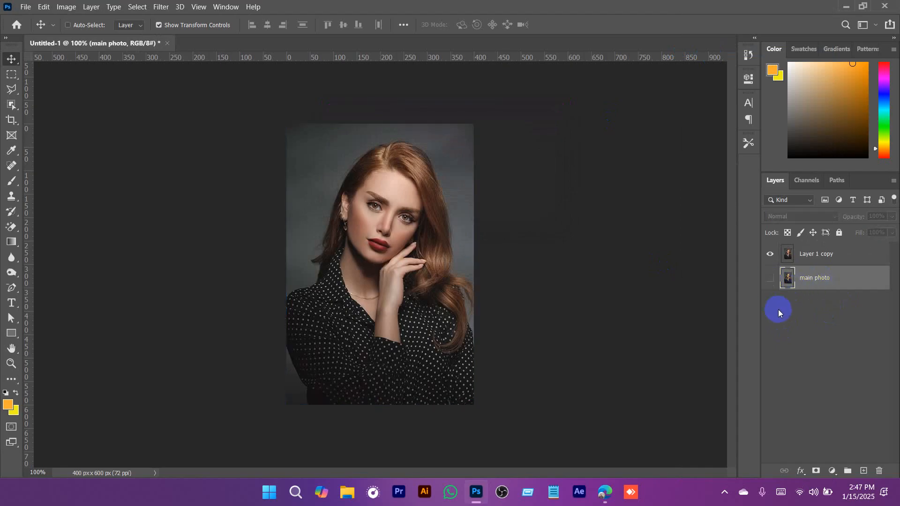
left_click(770, 279)
left_click(769, 278)
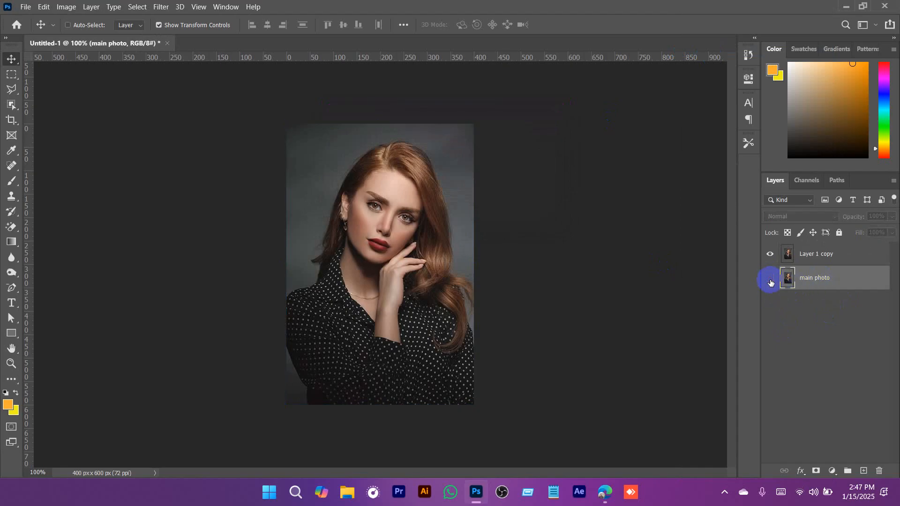
Select the "Layer 1 copy" layer and inspect the face up close
left_click(821, 255)
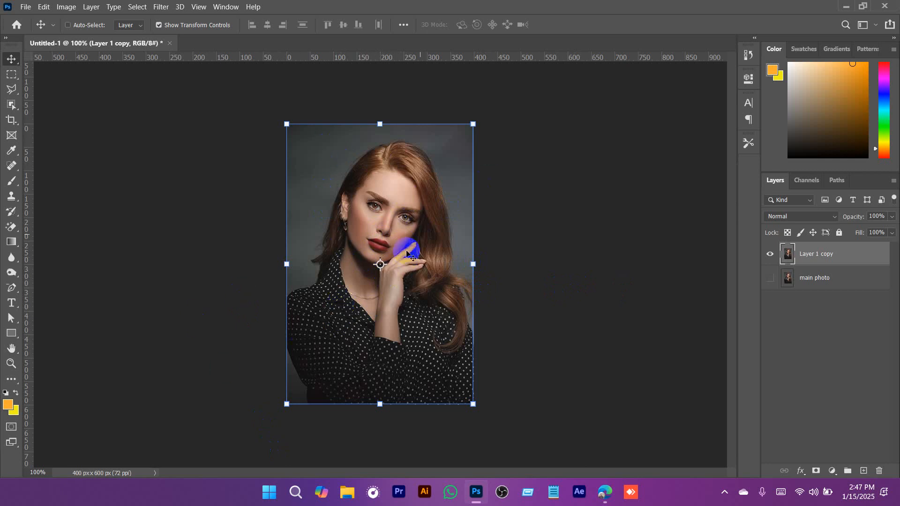
left_click(404, 215, "ctrl")
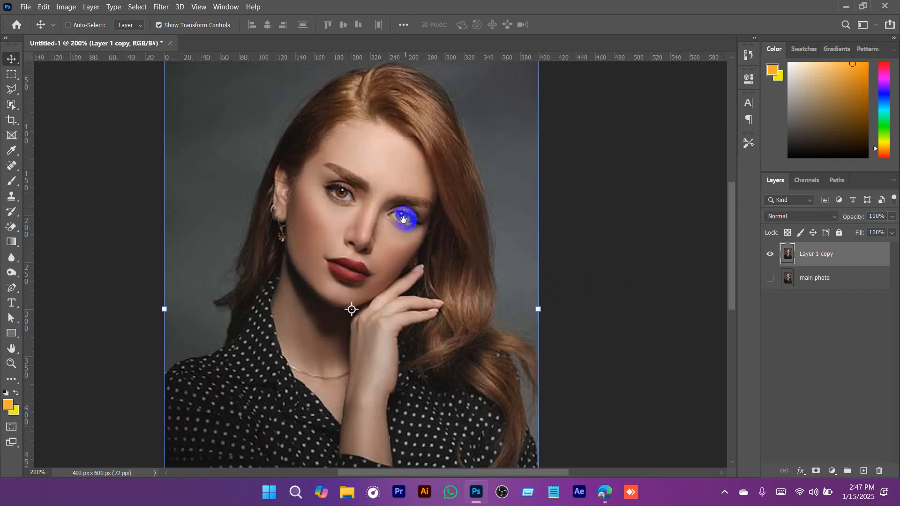
left_click(373, 211, "alt")
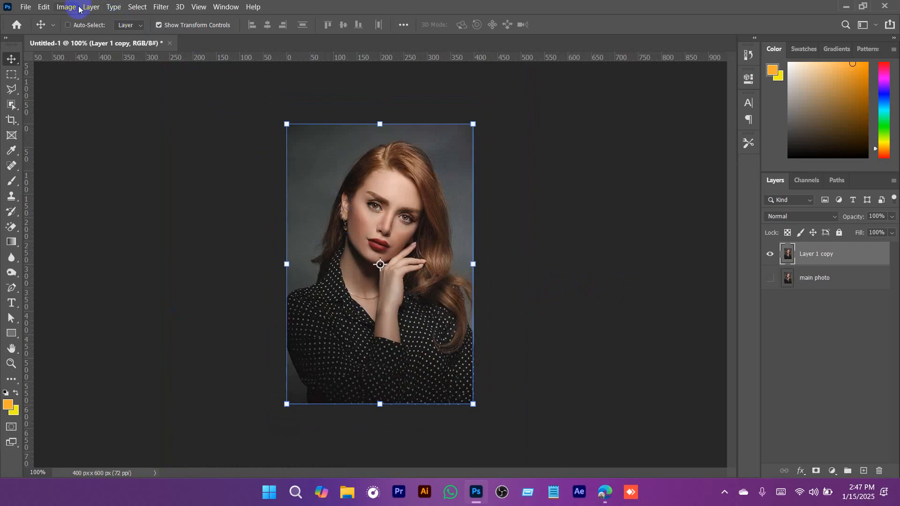
Try a Brightness/Contrast adjustment with brightness -17 and contrast -16 on the duplicate layer and discard it
left_click(65, 7)
left_click(66, 7)
left_click(66, 7)
mouse_move(83, 34)
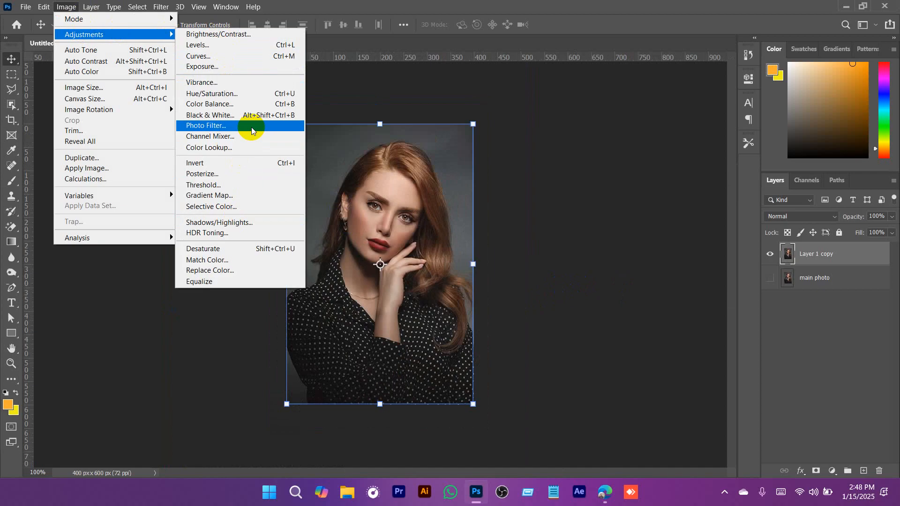
left_click(223, 34)
left_click_drag(598, 146, 565, 173)
left_click_drag(608, 146, 592, 146)
left_click_drag(565, 173, 579, 172)
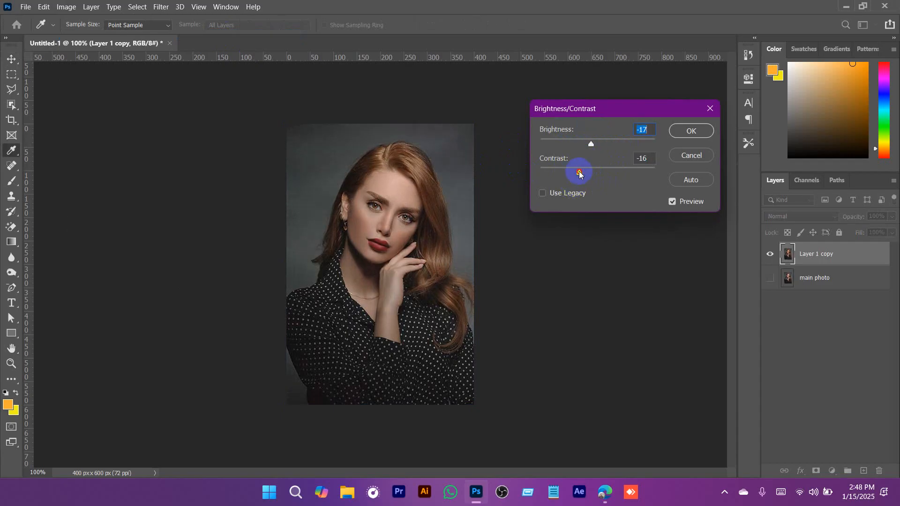
left_click(689, 155)
key("v")
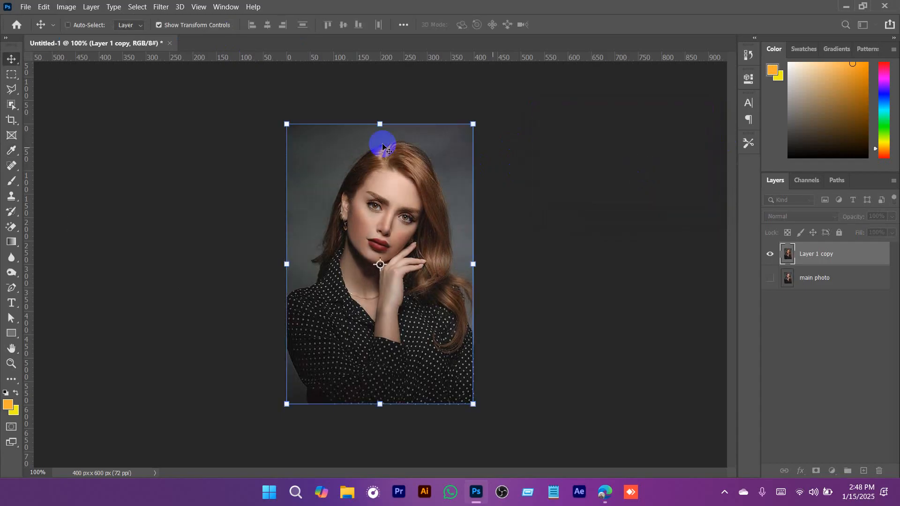
Apply a Levels adjustment to the duplicate layer with RGB input levels of 0, 0.77 and 232
left_click(66, 6)
mouse_move(100, 34)
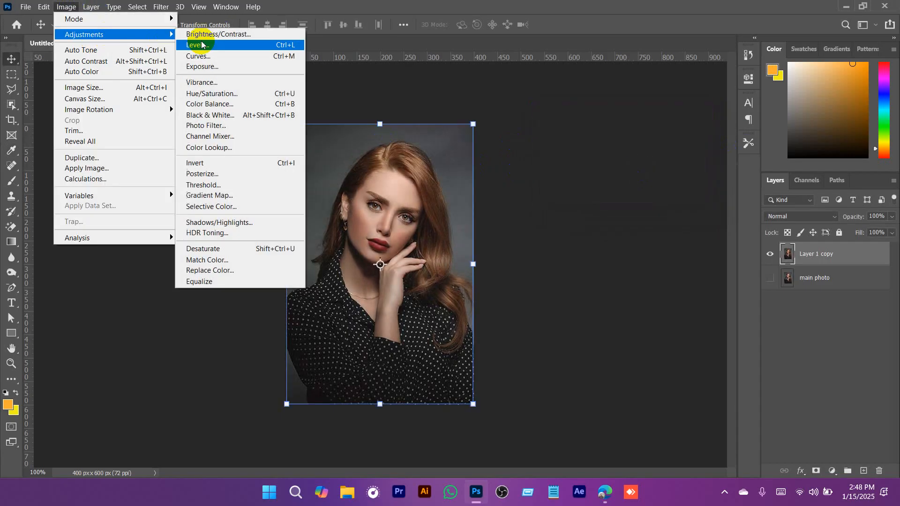
left_click(202, 44)
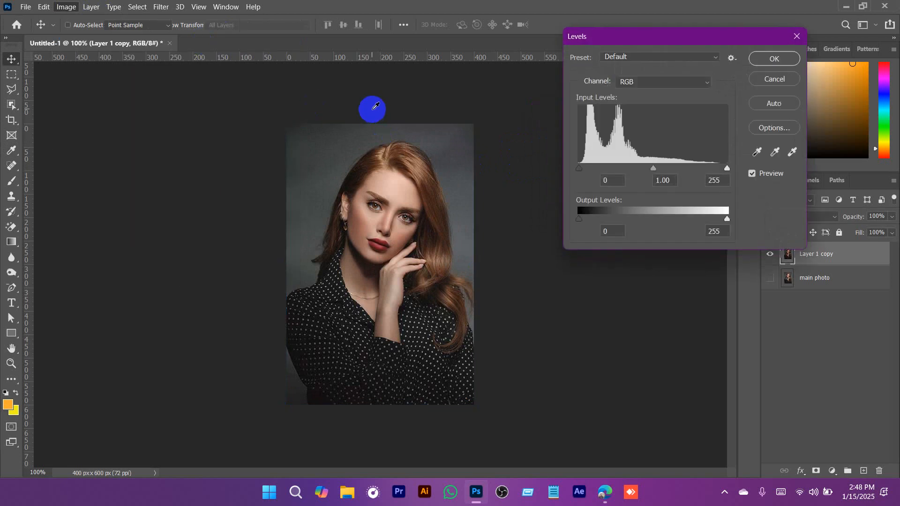
left_click_drag(650, 36, 576, 34)
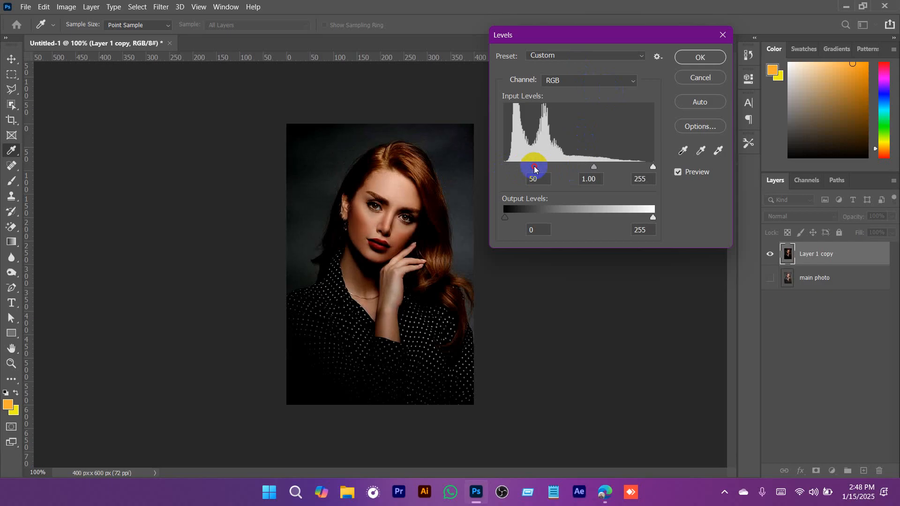
mouse_move(593, 168)
left_mouse_down()
mouse_move(570, 168)
mouse_move(591, 167)
left_mouse_up()
left_click_drag(653, 167, 628, 167)
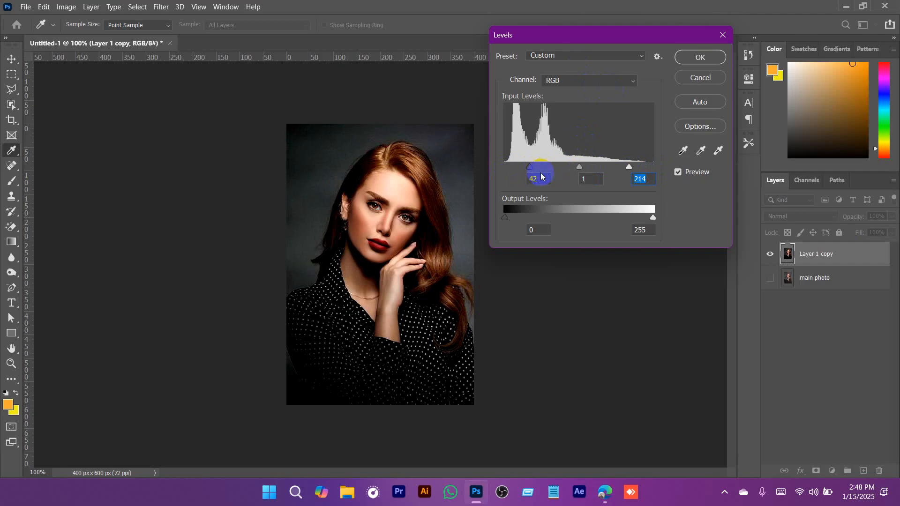
left_click_drag(530, 167, 508, 169)
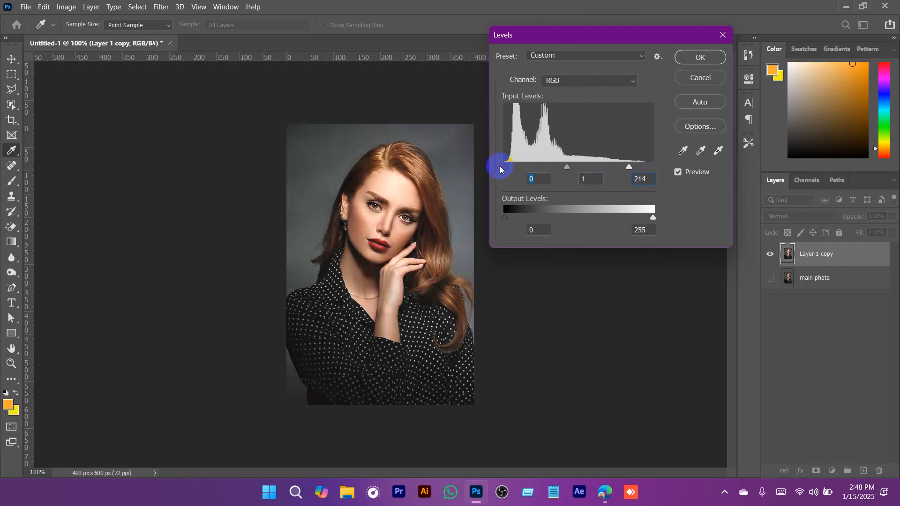
left_click_drag(566, 167, 639, 168)
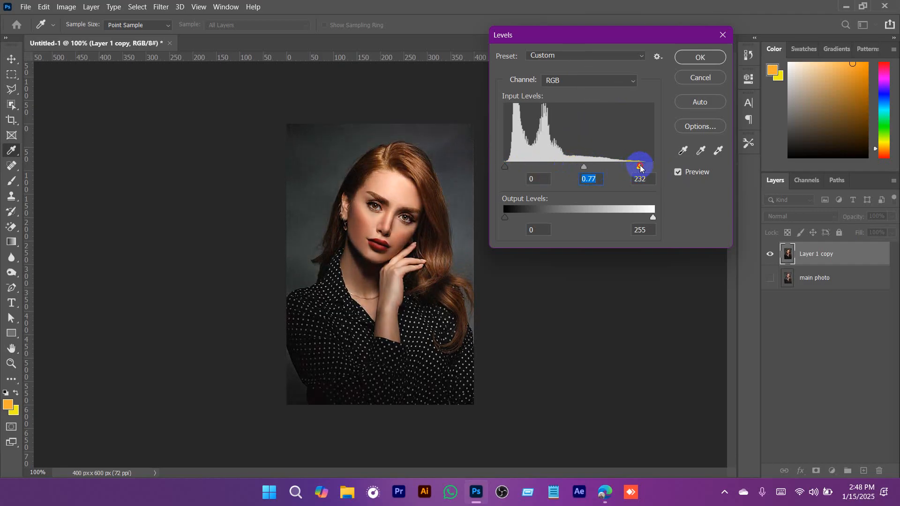
left_click(700, 57)
key("v")
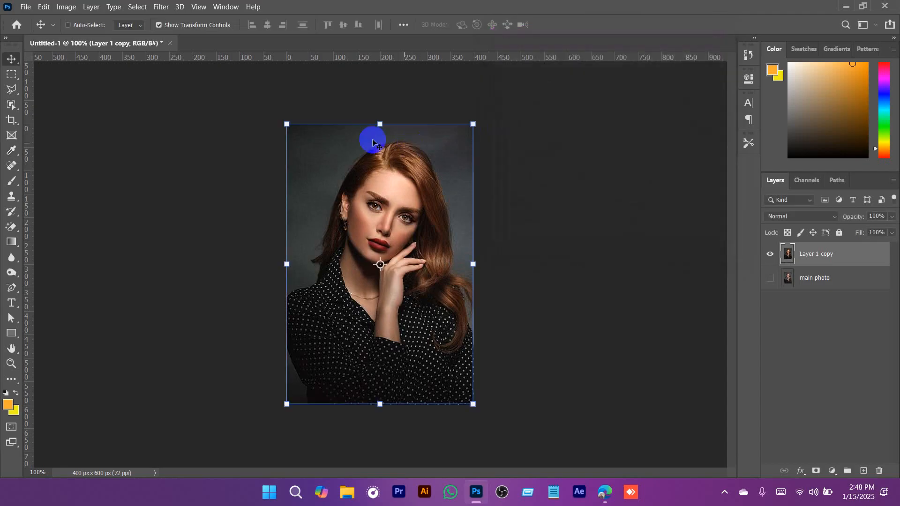
Apply a Vibrance adjustment to the duplicate layer with vibrance raised above +43 and saturation lowered
left_click(66, 6)
mouse_move(99, 36)
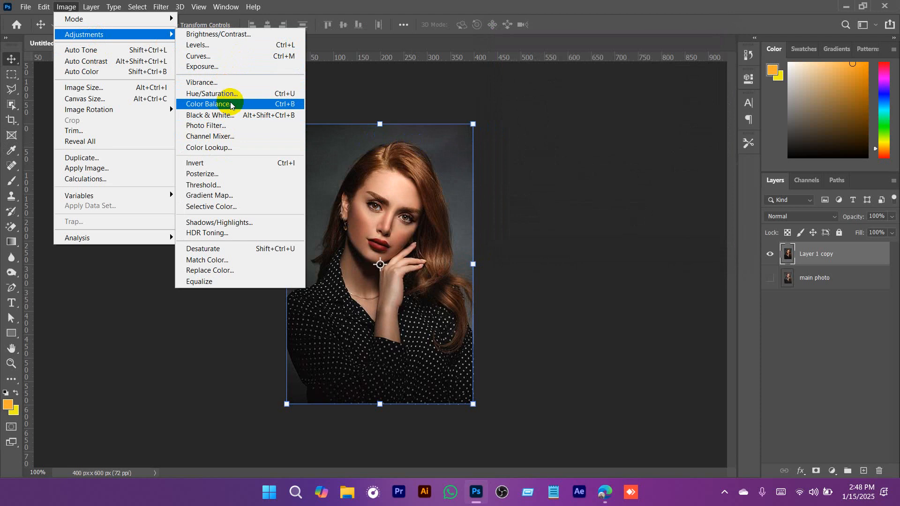
left_click(206, 82)
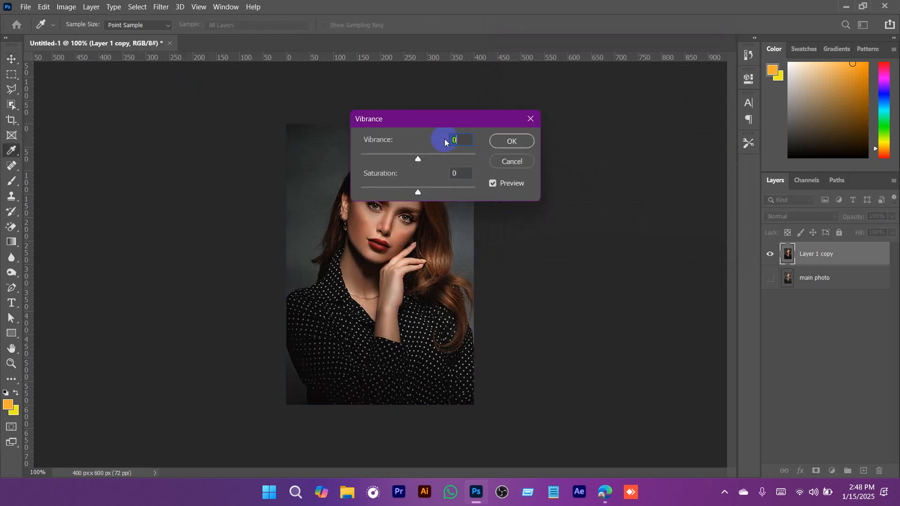
left_click_drag(436, 118, 621, 115)
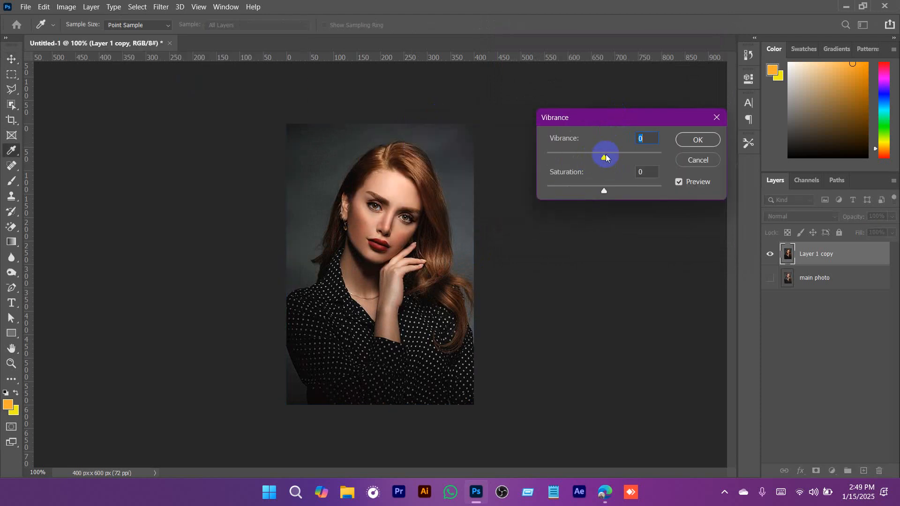
left_click_drag(605, 158, 629, 155)
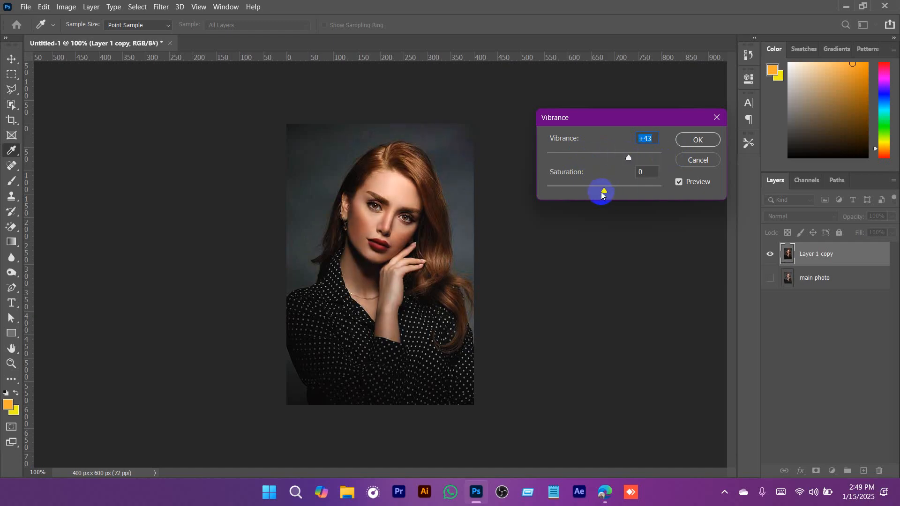
mouse_move(603, 195)
left_mouse_down()
mouse_move(577, 194)
mouse_move(587, 191)
left_mouse_up()
left_click_drag(630, 157, 640, 157)
left_click_drag(586, 193, 577, 193)
left_click(685, 141)
Try a Hue/Saturation adjustment with hue -47, saturation -35 and lightness -23 on the duplicate layer and discard it
left_click(66, 7)
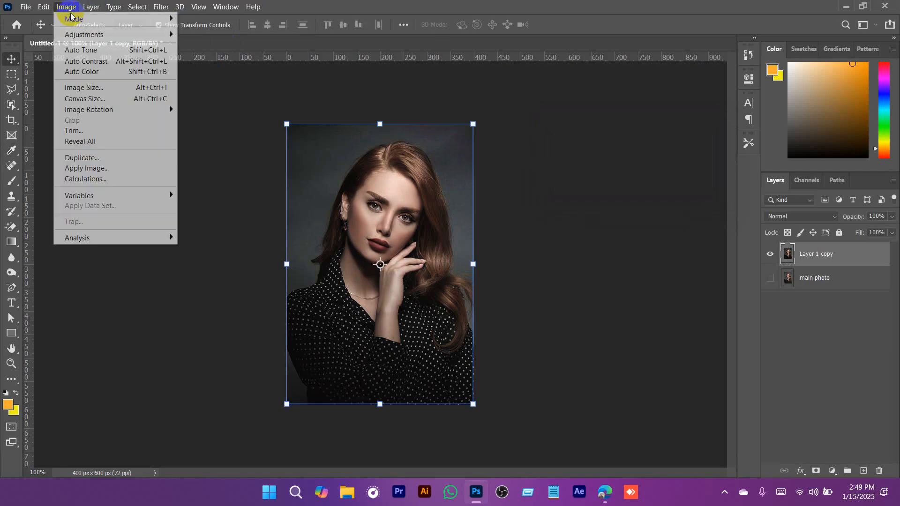
left_click(212, 93)
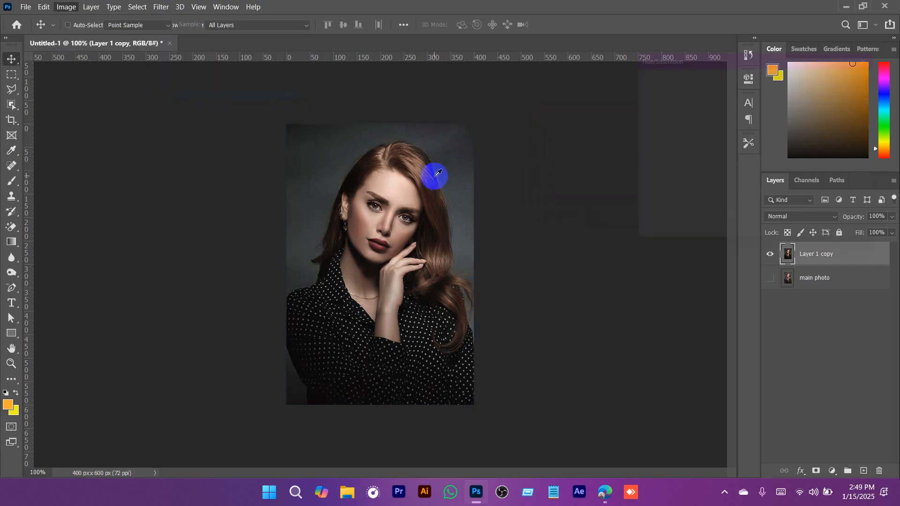
left_click_drag(699, 72, 661, 51)
left_click_drag(694, 131, 713, 133)
mouse_move(696, 163)
left_mouse_down()
mouse_move(614, 167)
mouse_move(776, 160)
mouse_move(680, 163)
left_mouse_up()
left_click_drag(712, 133, 669, 133)
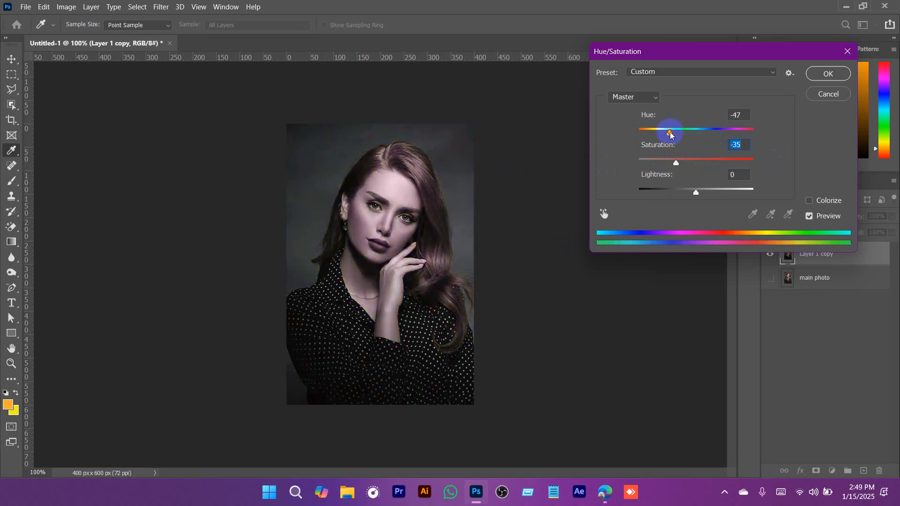
left_click_drag(693, 195, 683, 195)
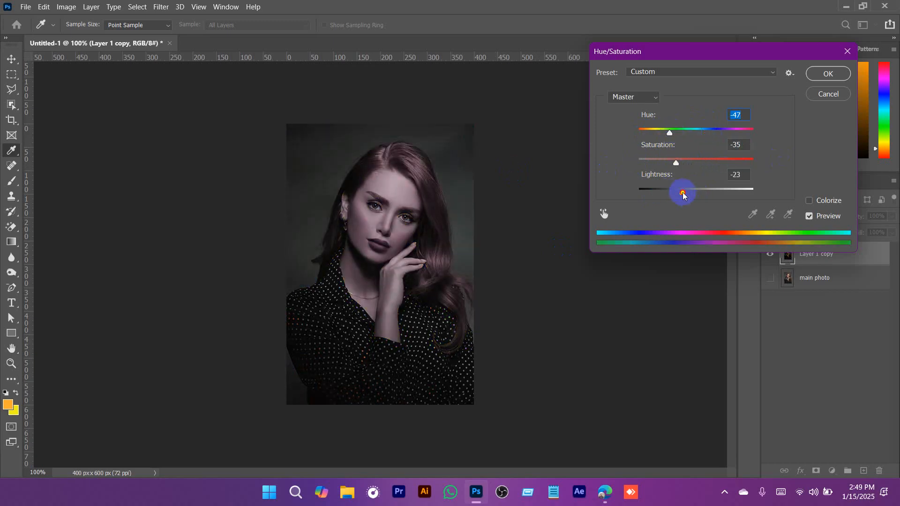
left_click(819, 92)
Apply a Color Balance adjustment to the duplicate layer's midtones with color levels of +71, -51 and -40
left_click(66, 7)
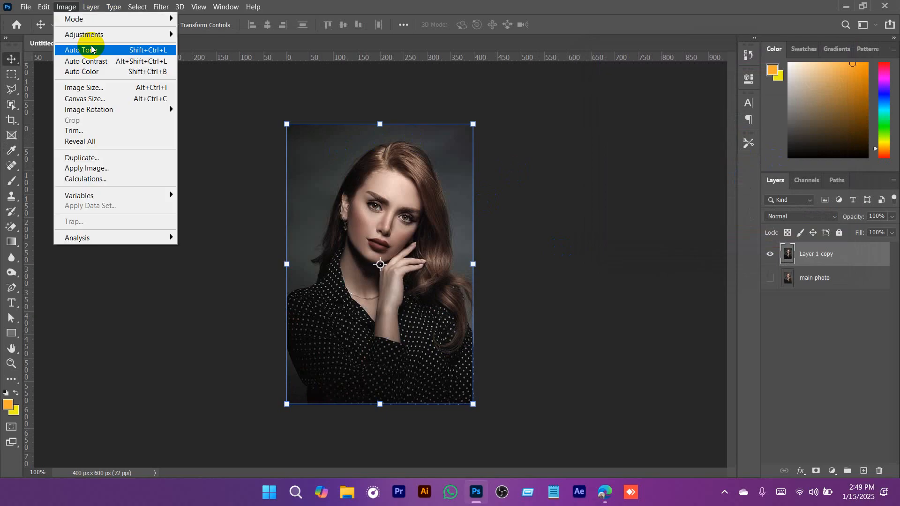
mouse_move(111, 34)
left_click(231, 104)
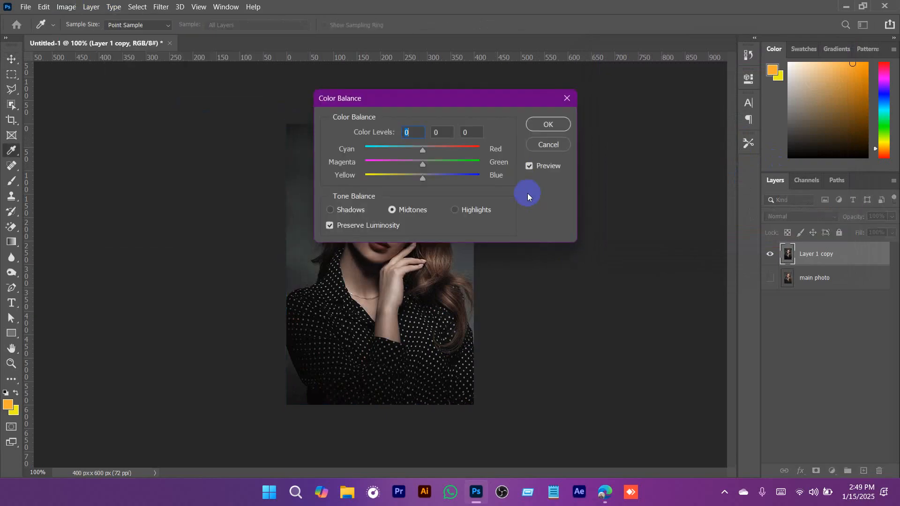
left_click_drag(448, 97, 686, 95)
left_click_drag(660, 149, 631, 162)
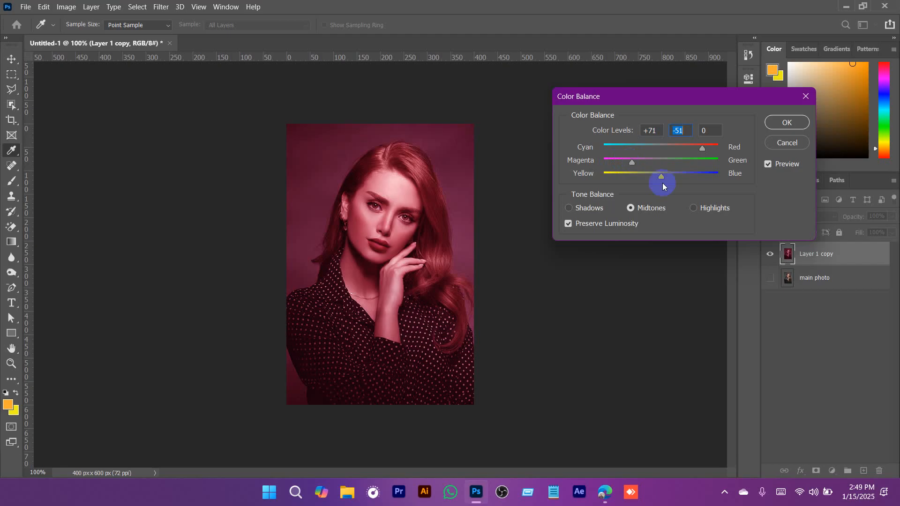
left_click(782, 122)
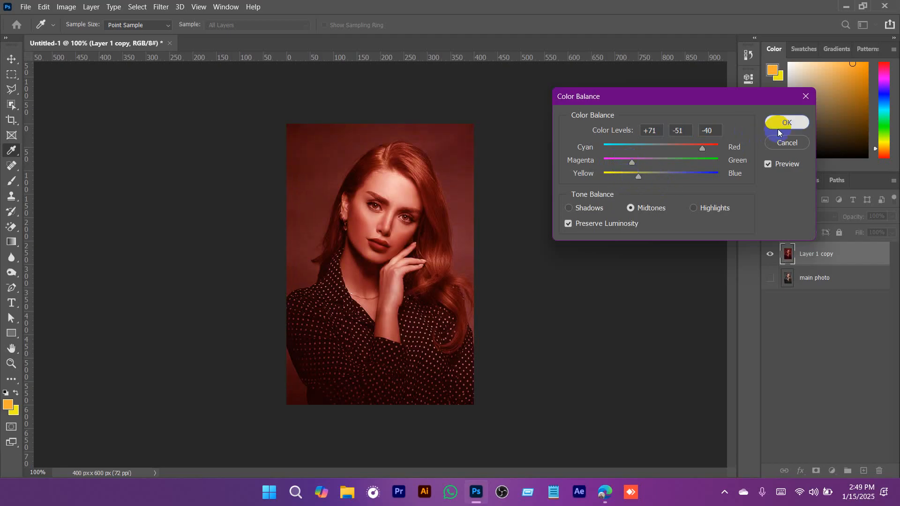
key("v")
Try a Black & White adjustment with the default preset on the duplicate layer and discard it
left_click(71, 7)
mouse_move(84, 34)
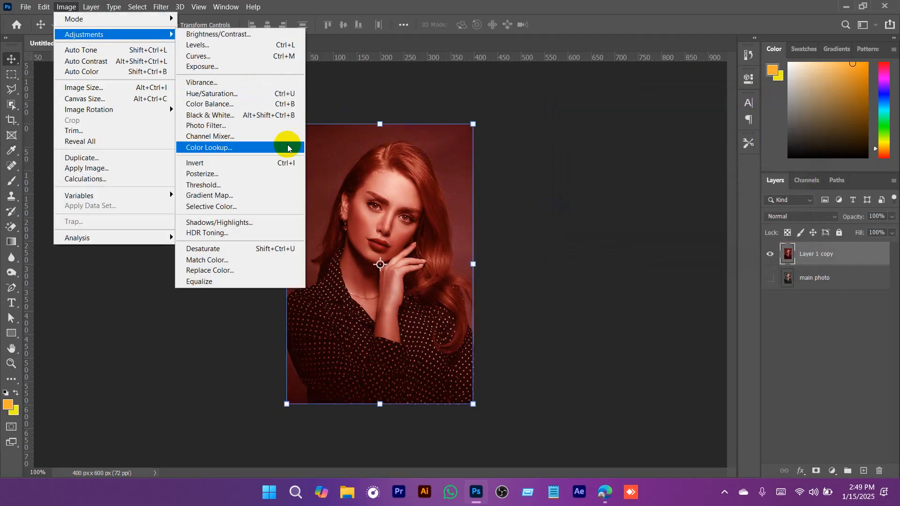
left_click(222, 116)
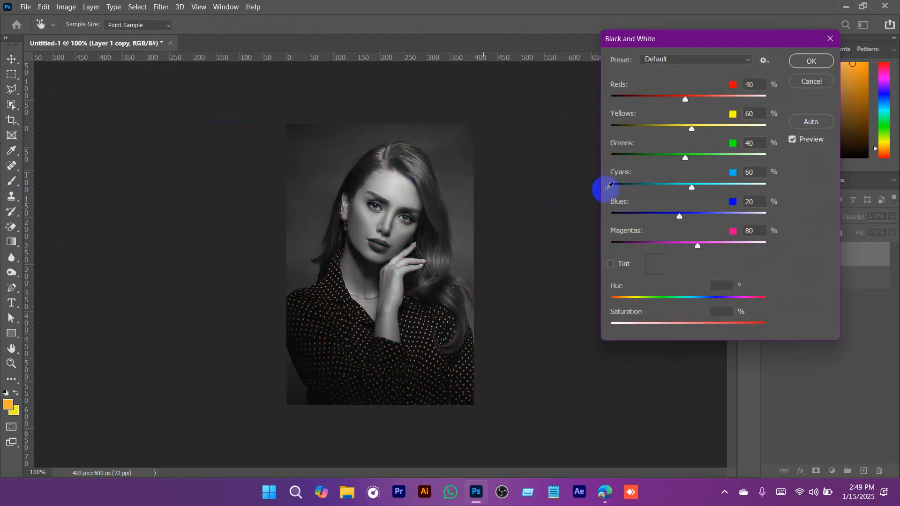
left_click(810, 81)
left_click(40, 7)
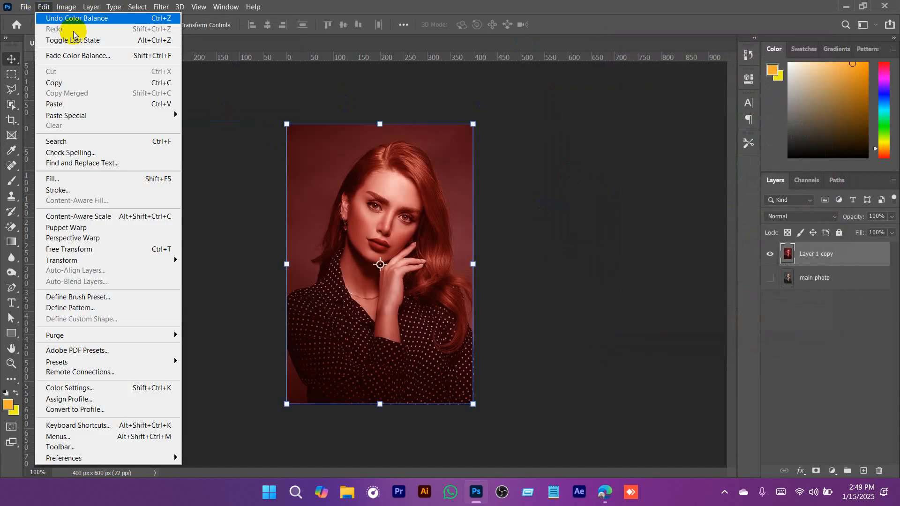
left_click(66, 7)
mouse_move(98, 36)
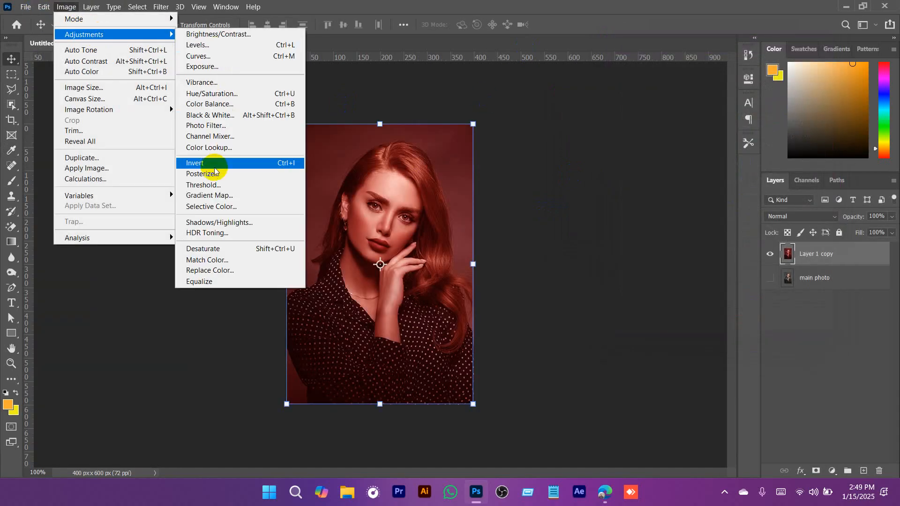
left_click(644, 2)
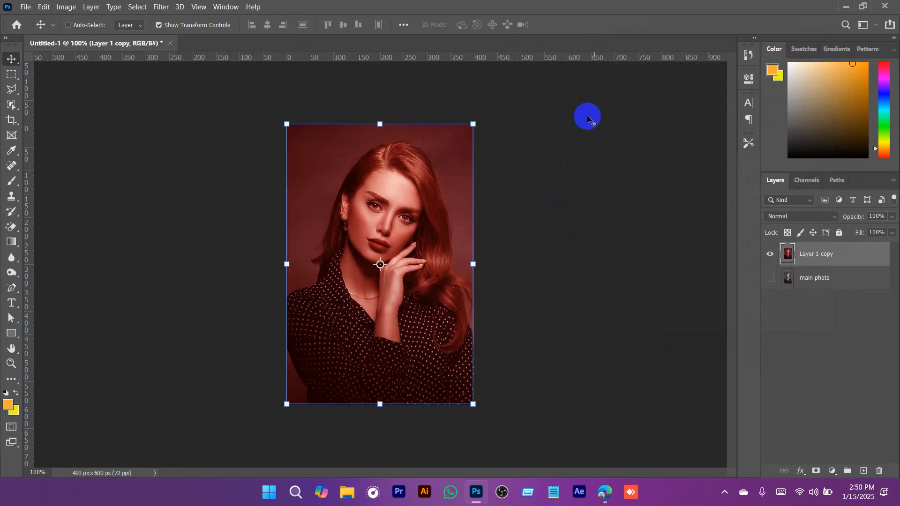
Switch to the browser, examine the red-and-blue lit woman portrait in the image search results as a reference, and return to Photoshop
left_click(605, 493)
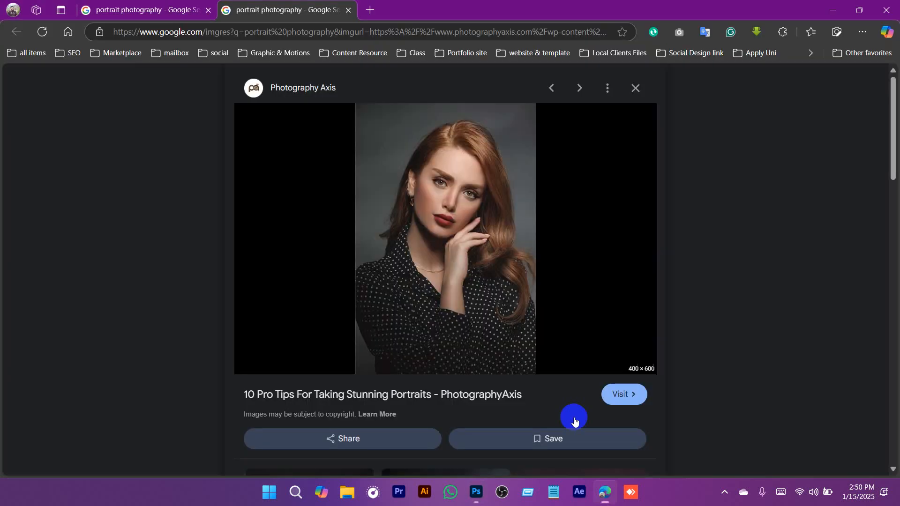
left_click(150, 10)
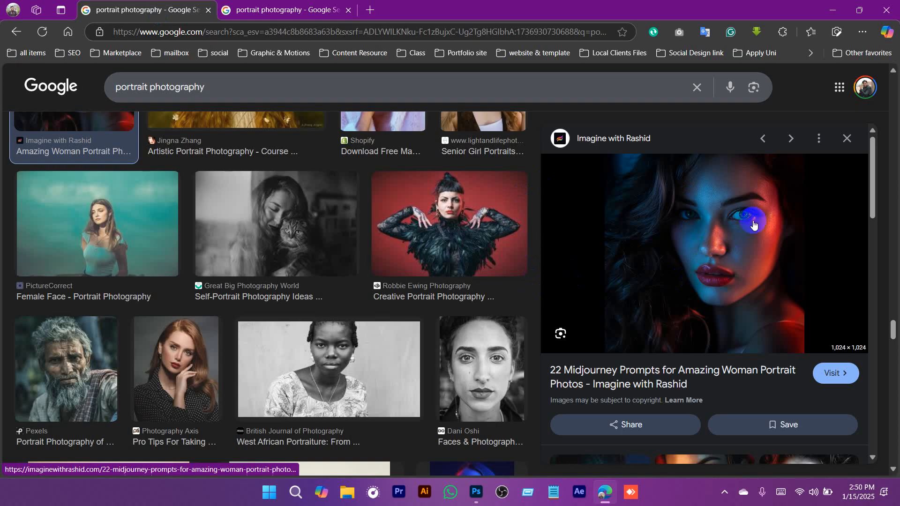
left_click(831, 9)
Delete the "Layer 1 copy" layer and make the "main photo" layer visible
left_click(883, 316)
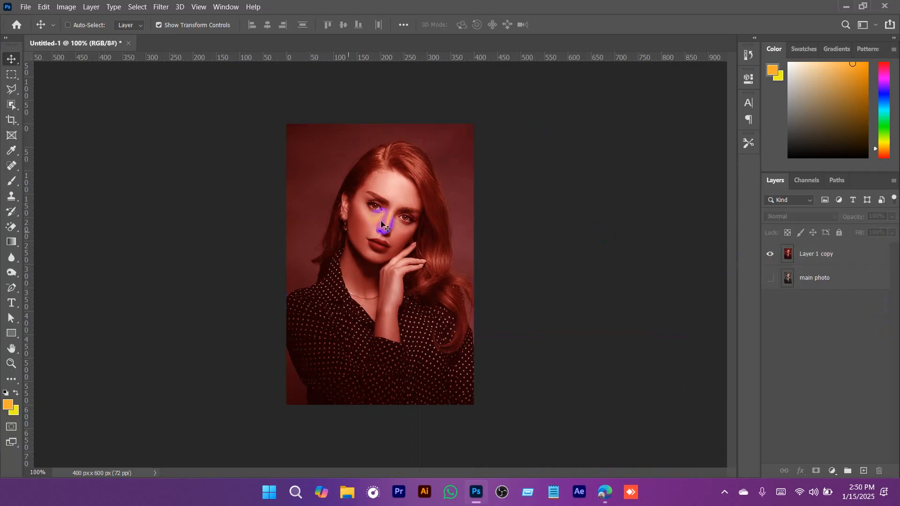
left_click(828, 264)
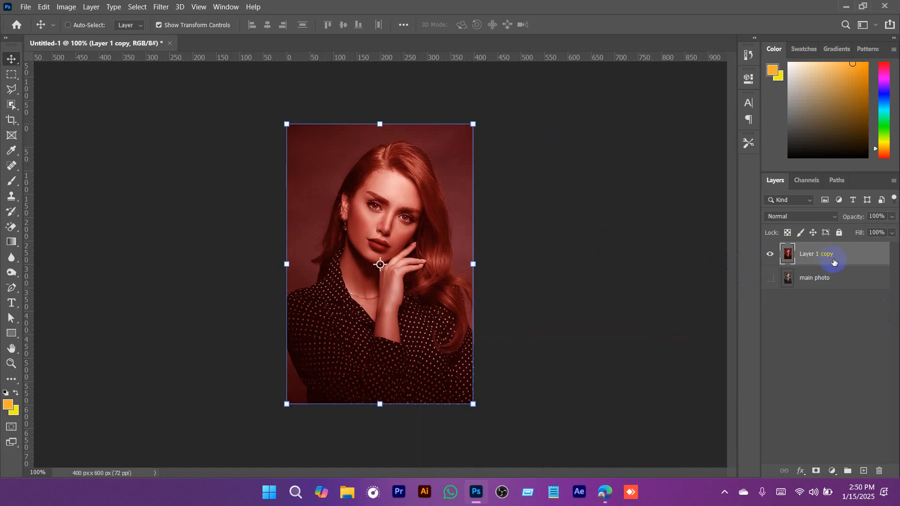
key("Delete")
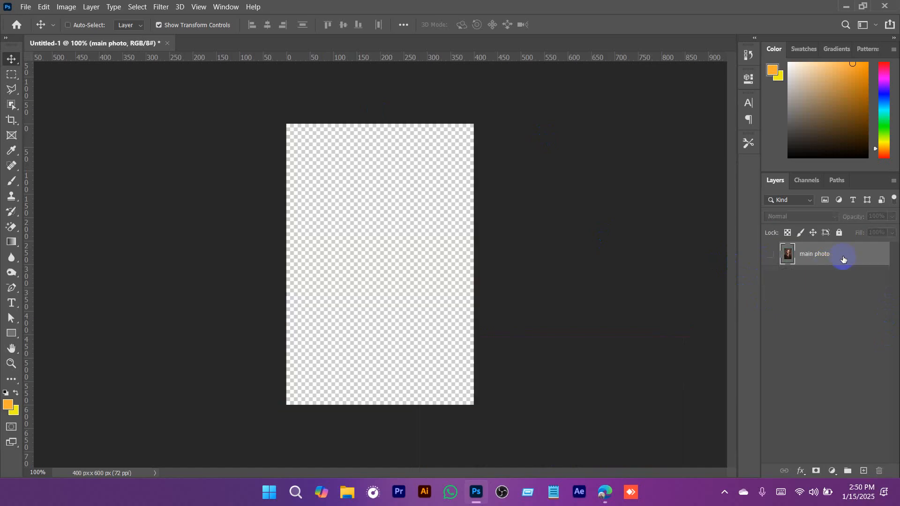
left_click(770, 255)
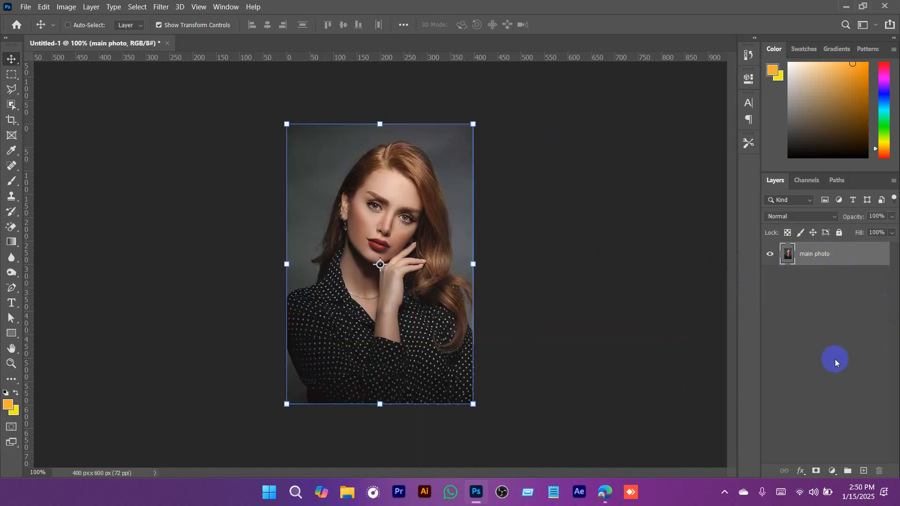
Duplicate the "main photo" layer as "main photo copy" and hide the original layer
right_click(834, 262)
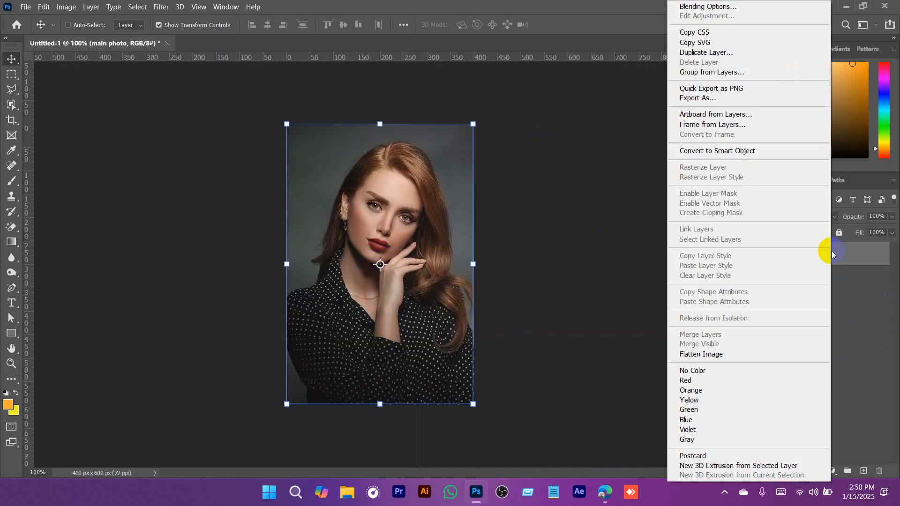
left_click(707, 52)
left_click(542, 133)
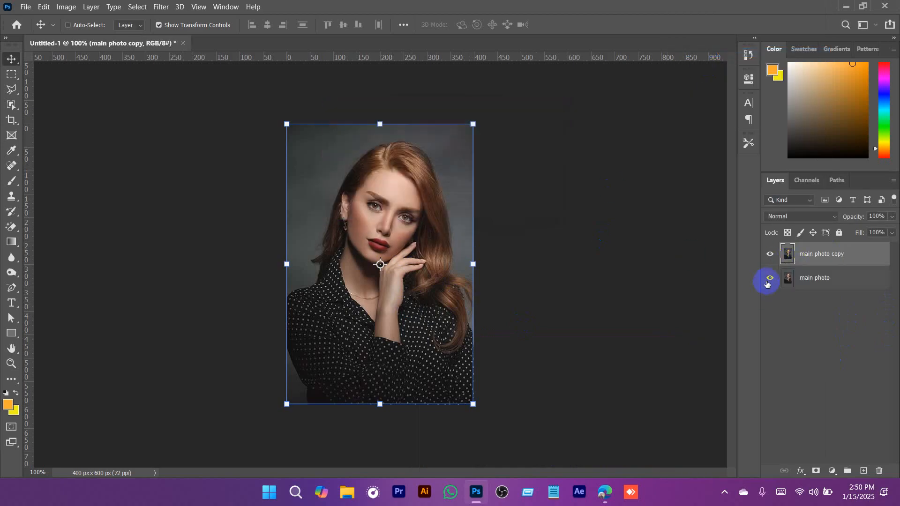
left_click(770, 278)
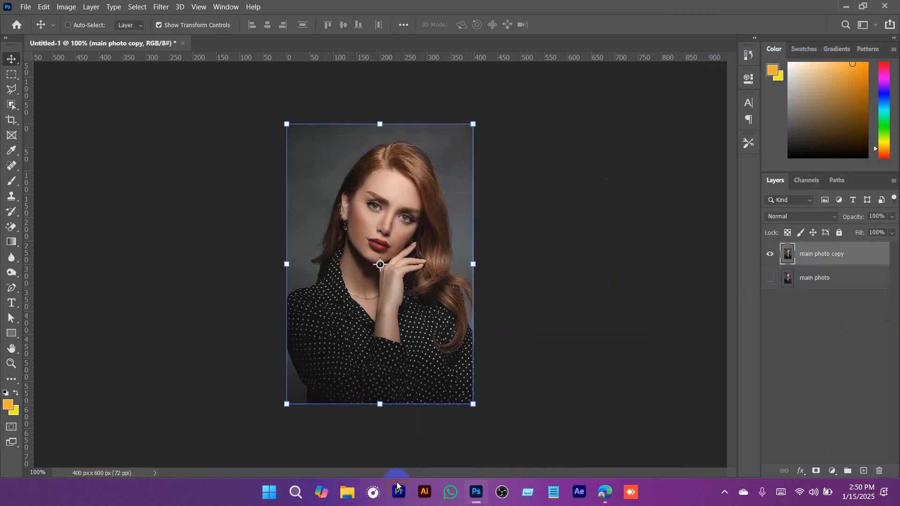
Check the lighting colors of the reference portrait in the browser again, return to Photoshop and deselect all layers
left_click(610, 498)
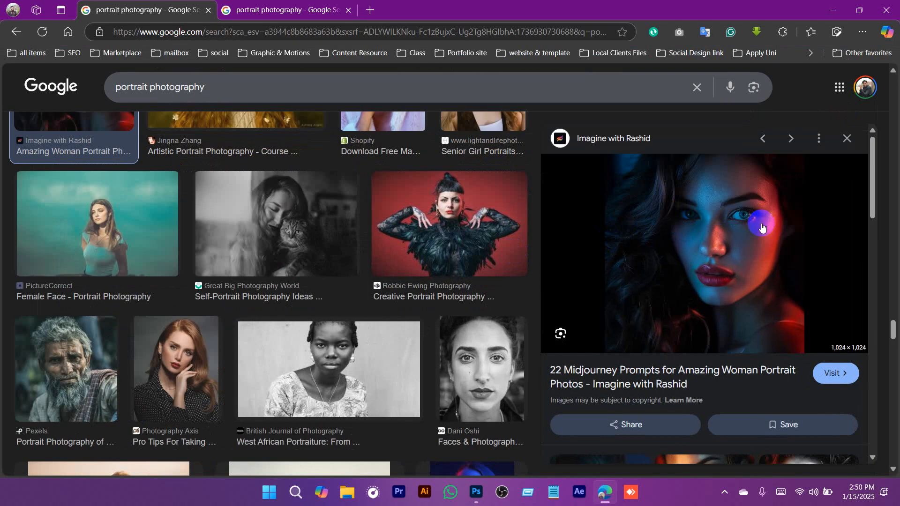
left_click(830, 6)
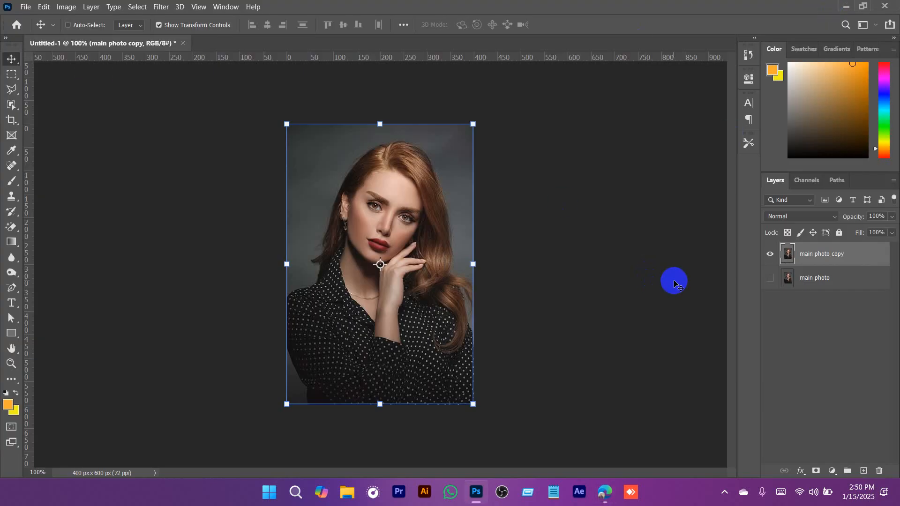
left_click(824, 332)
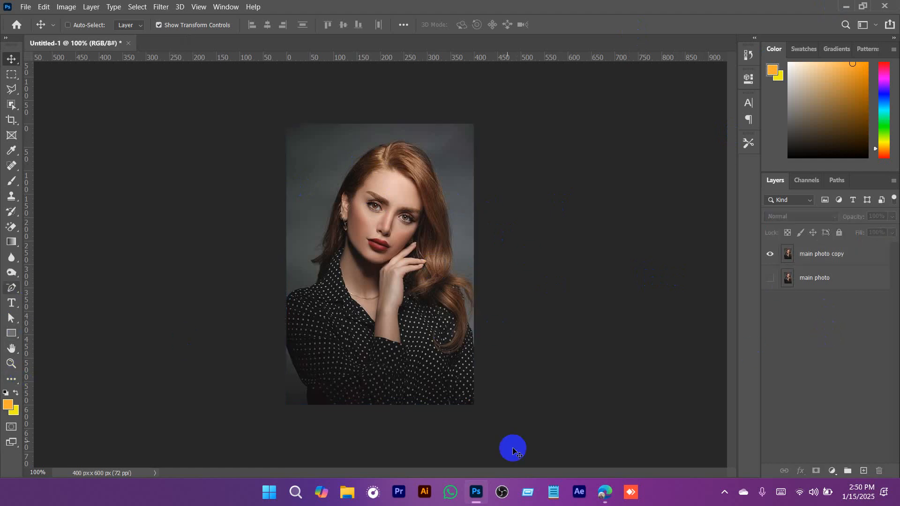
Add three empty layers above the photo copy, named "red color'", "blue color" and "green color" from lowest to highest
left_click(864, 471)
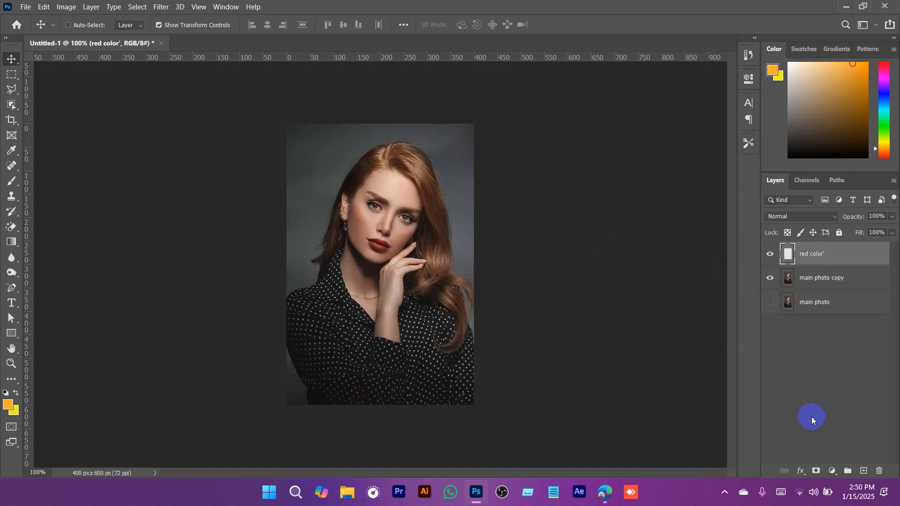
left_click(863, 471)
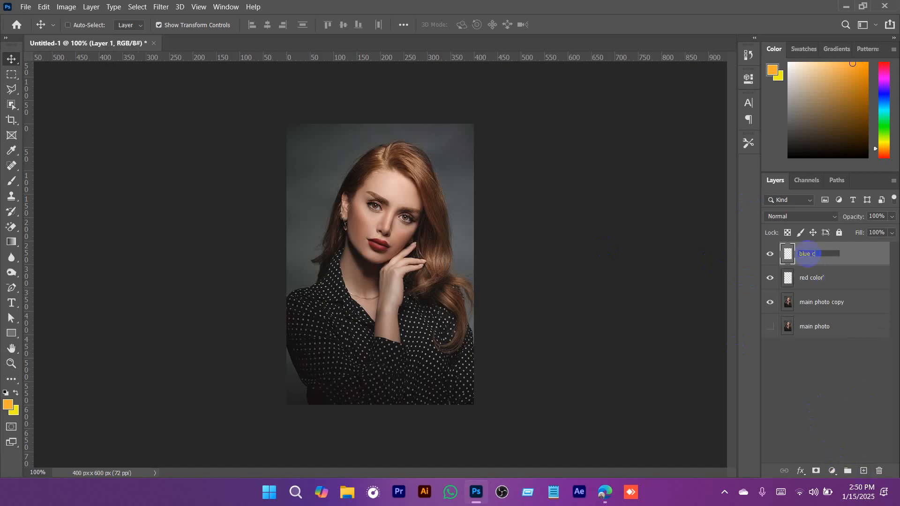
key("Return")
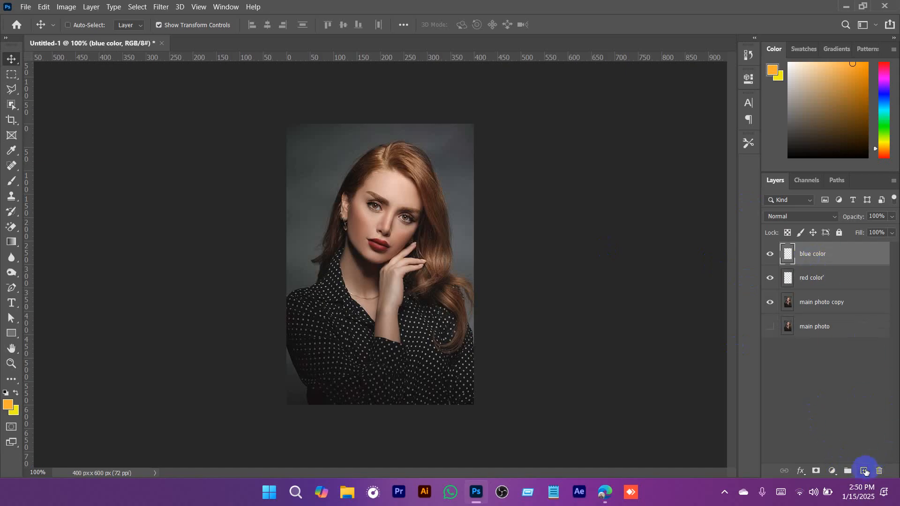
left_click(863, 470)
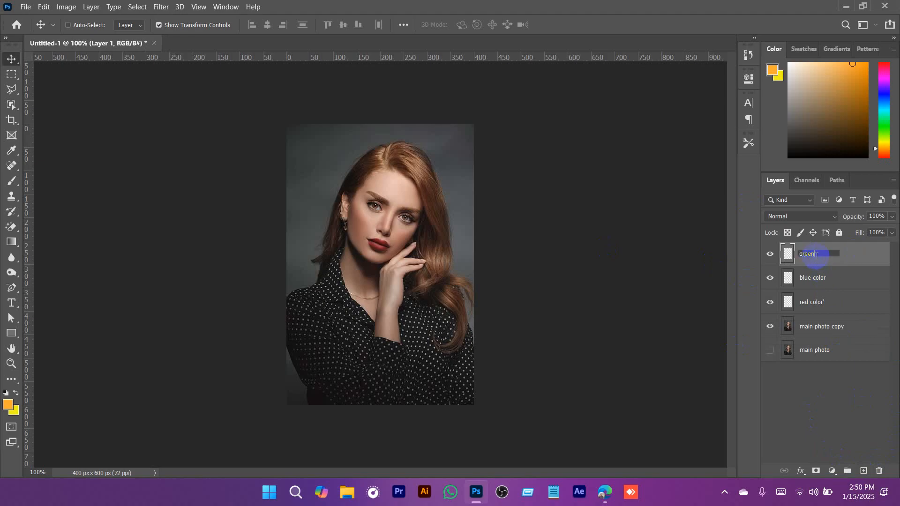
left_click(815, 255)
type("green color")
key("Return")
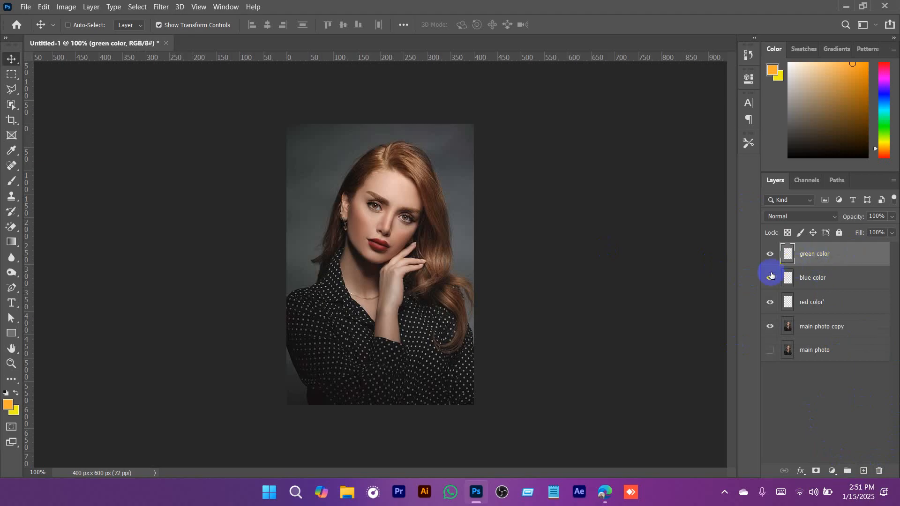
Hide the "green color" and "blue color" layers and select the "red color'" layer
left_click(770, 253)
left_click(769, 277)
left_click(817, 303)
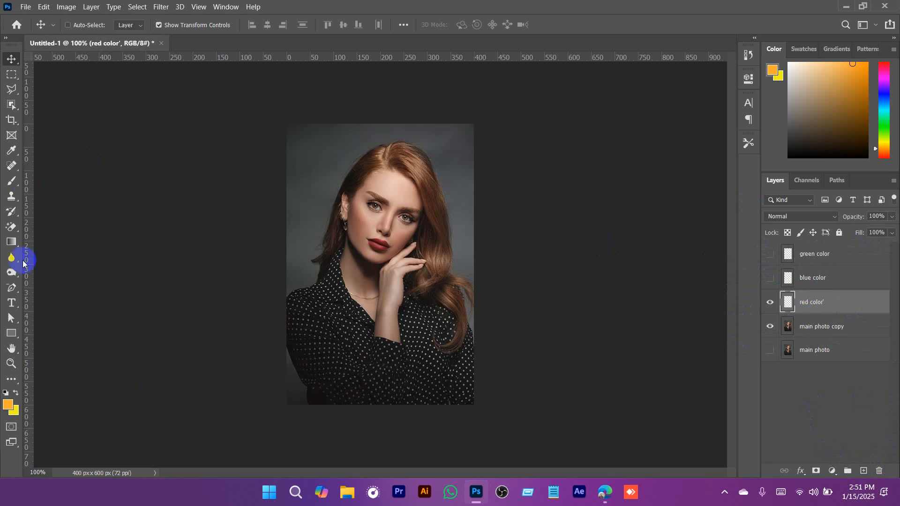
Set up the Brush tool with a bright red foreground color of hue 0° and saturation 100%, at 100% opacity
left_click(15, 182)
left_click(51, 180)
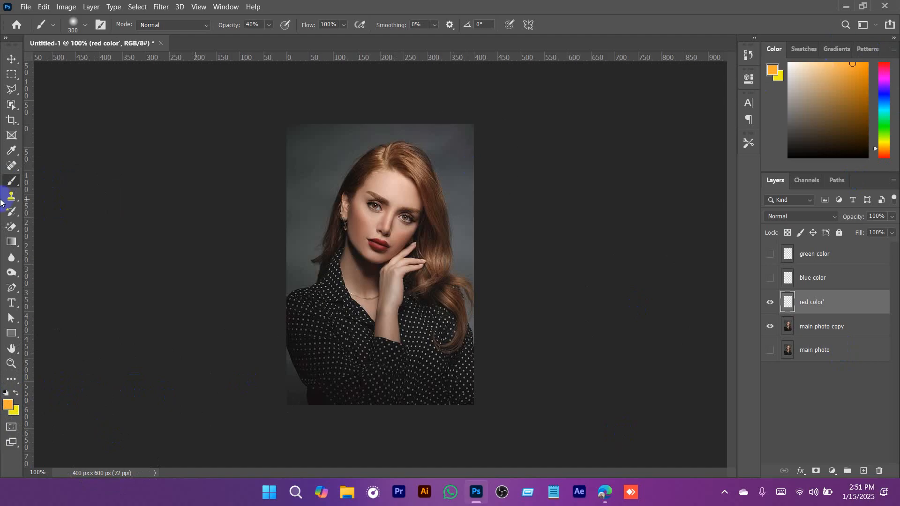
left_click(7, 405)
left_click(725, 68)
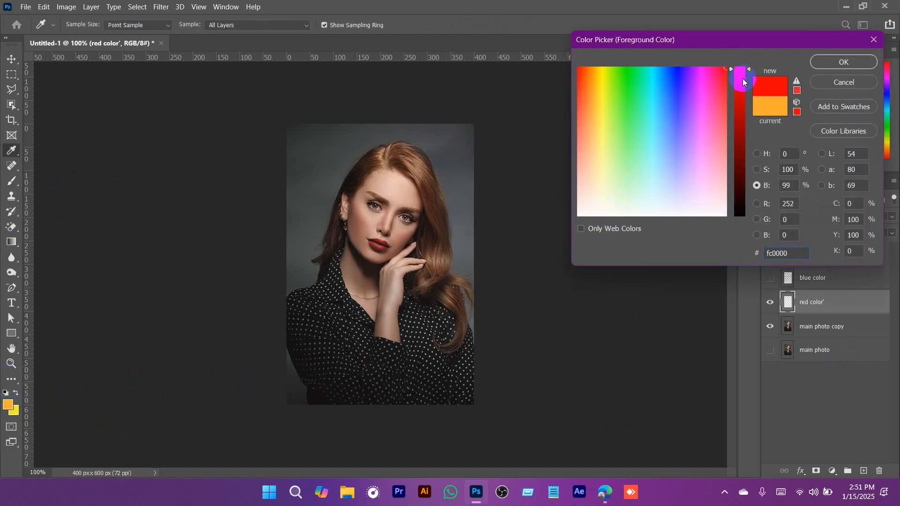
left_click(740, 68)
left_click(838, 62)
key("b")
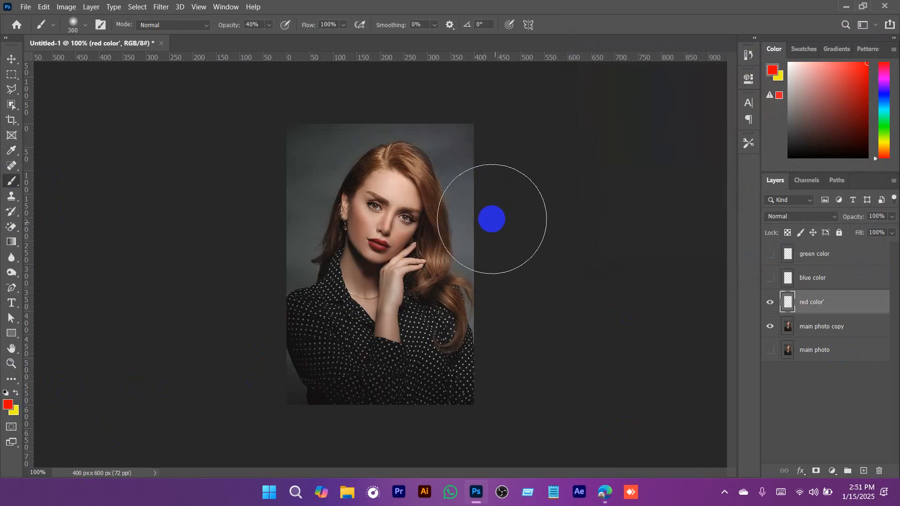
key("0")
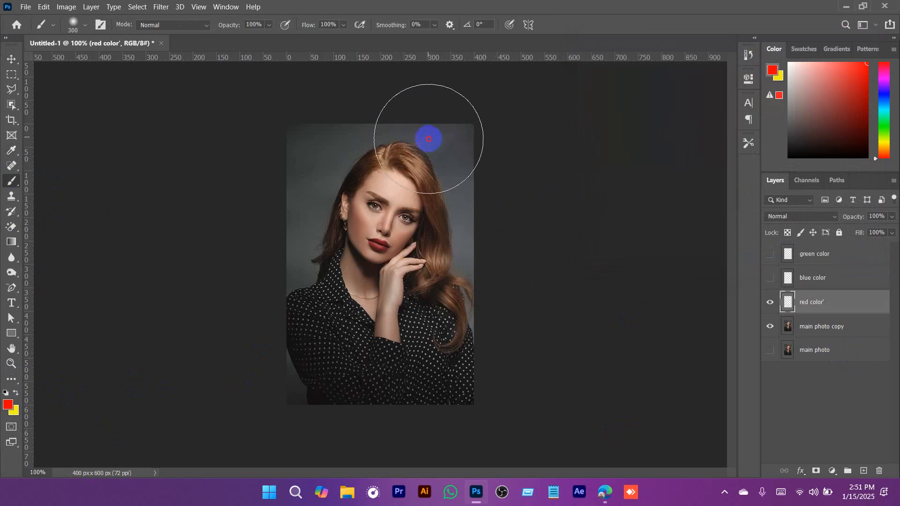
Paint a soft red band down the right side of the portrait, and show and select the "blue color" layer
mouse_move(428, 139)
left_mouse_down()
mouse_move(440, 322)
mouse_move(453, 381)
left_mouse_up()
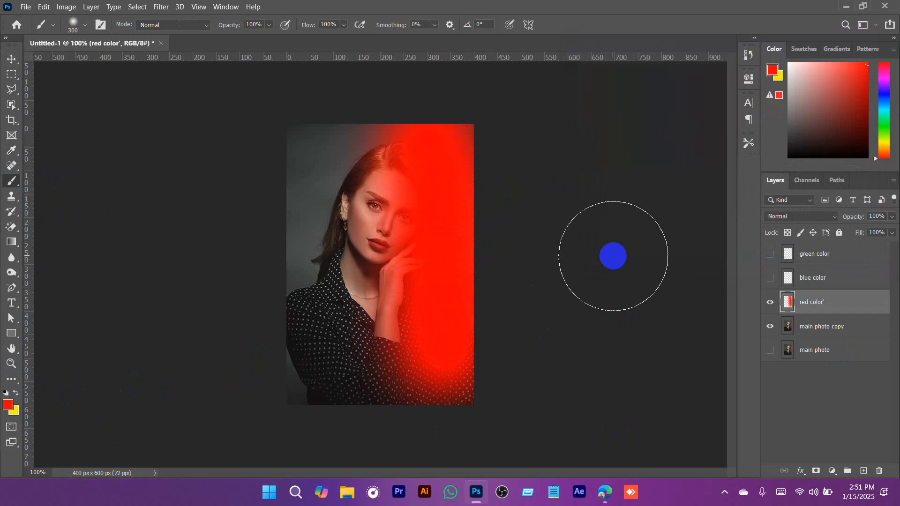
left_click(822, 280)
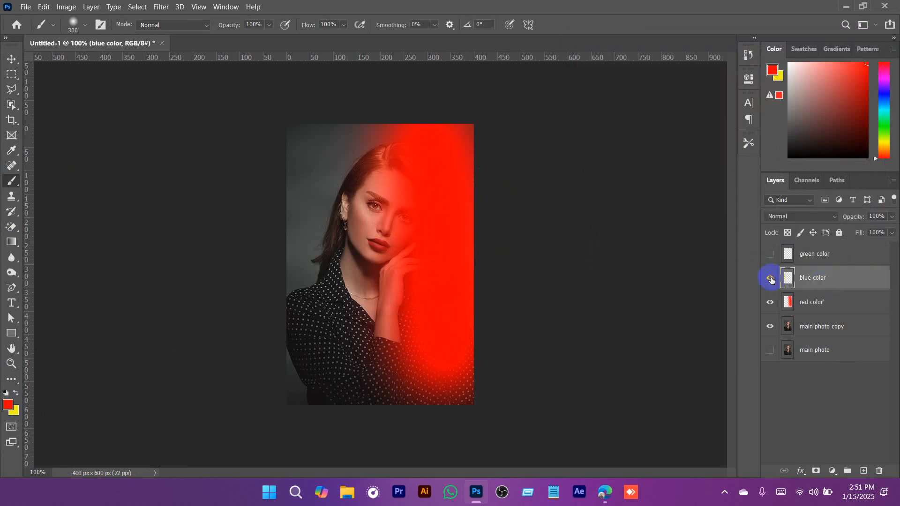
left_click(771, 280)
Set the foreground color to blue, #3000ff
left_click(9, 404)
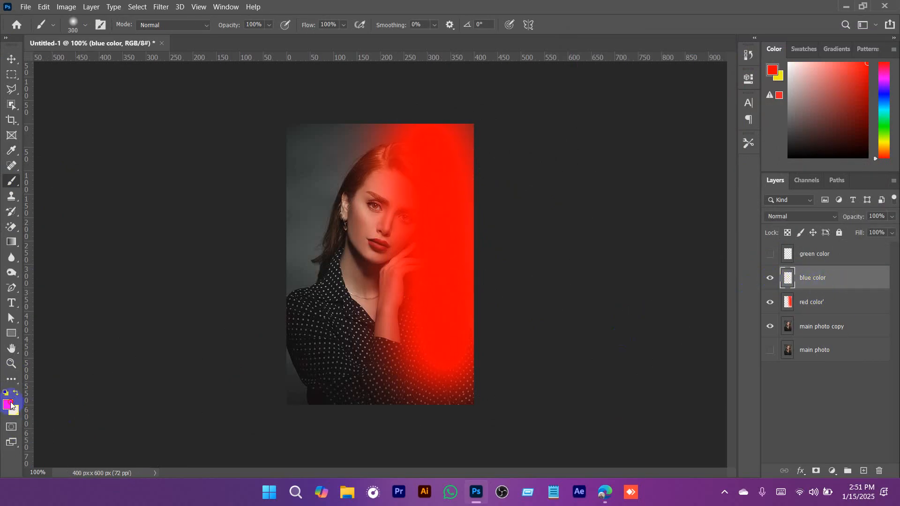
left_click_drag(676, 100, 682, 69)
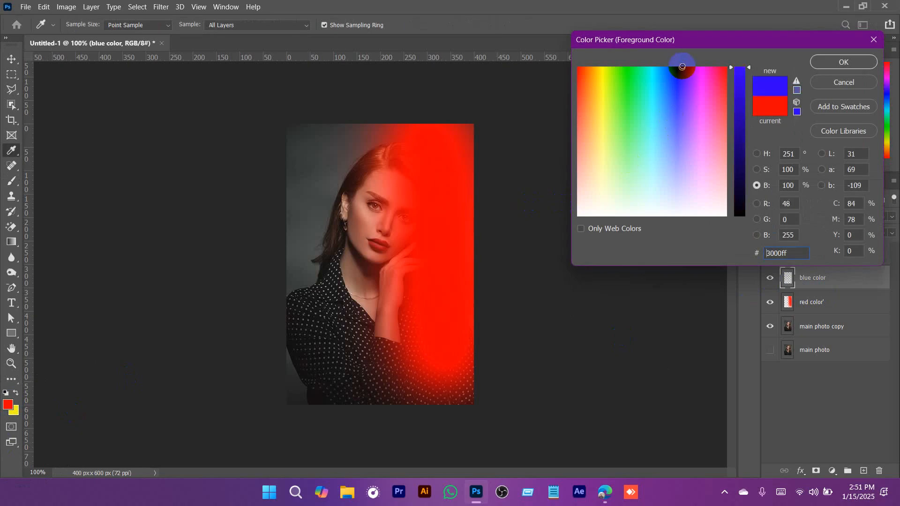
left_click(843, 62)
key("b")
mouse_move(391, 157)
left_mouse_down()
mouse_move(381, 119)
mouse_move(375, 297)
mouse_move(389, 377)
left_mouse_up()
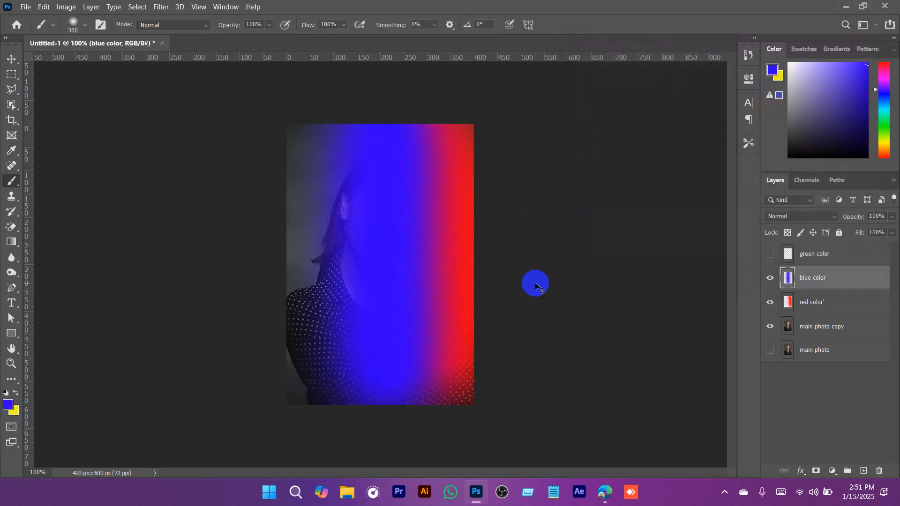
key("ctrl+z")
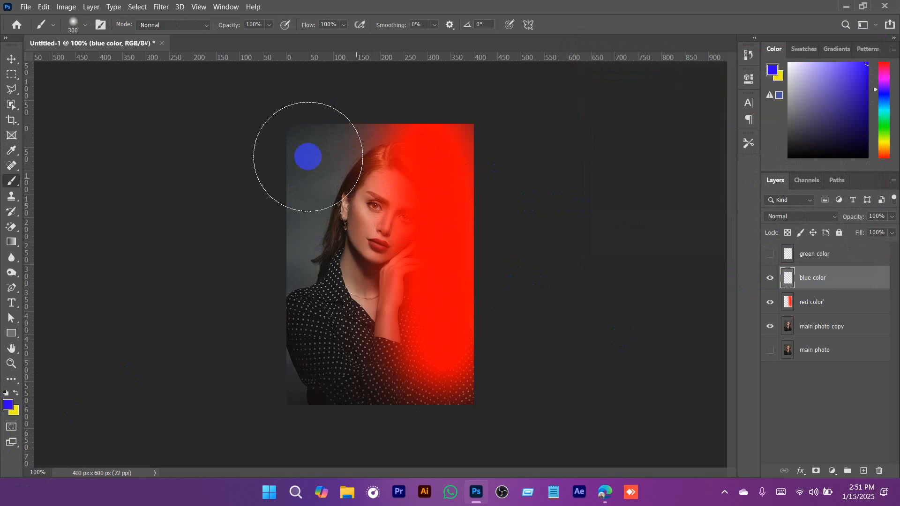
Set the soft round brush to 177 px and paint a blue band down the middle of the portrait
left_click(85, 25)
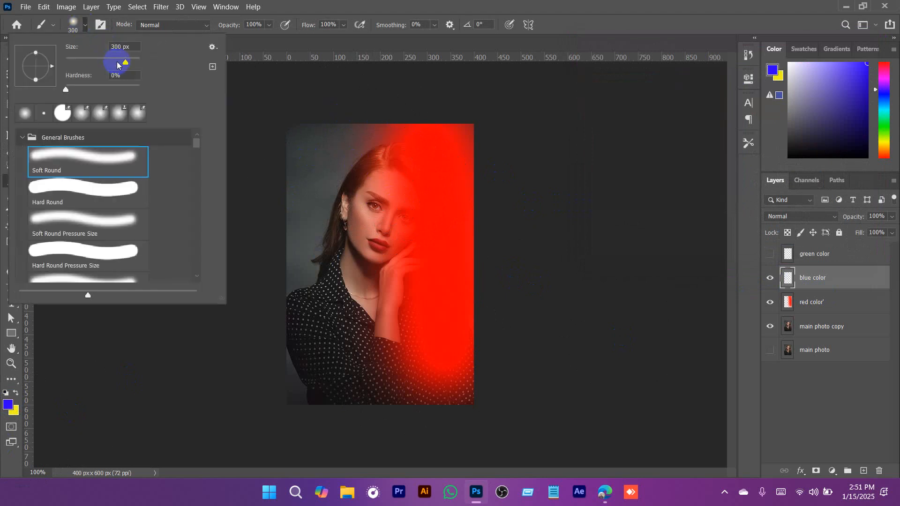
left_click(628, 12)
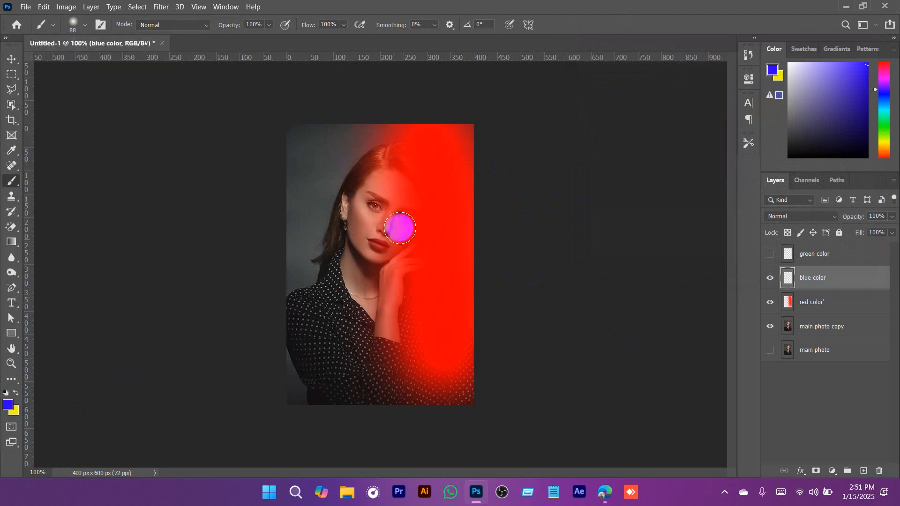
right_click(348, 209)
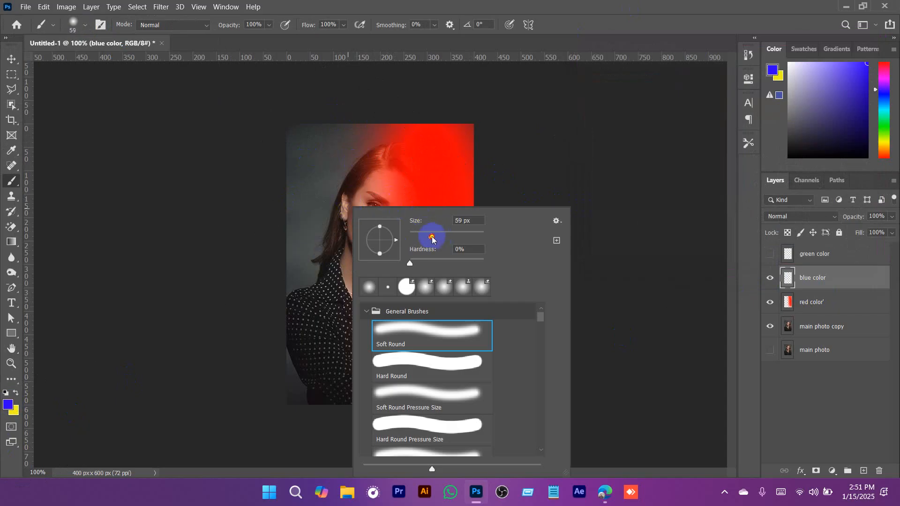
left_click(656, 4)
right_click(366, 169)
left_click_drag(449, 199, 478, 198)
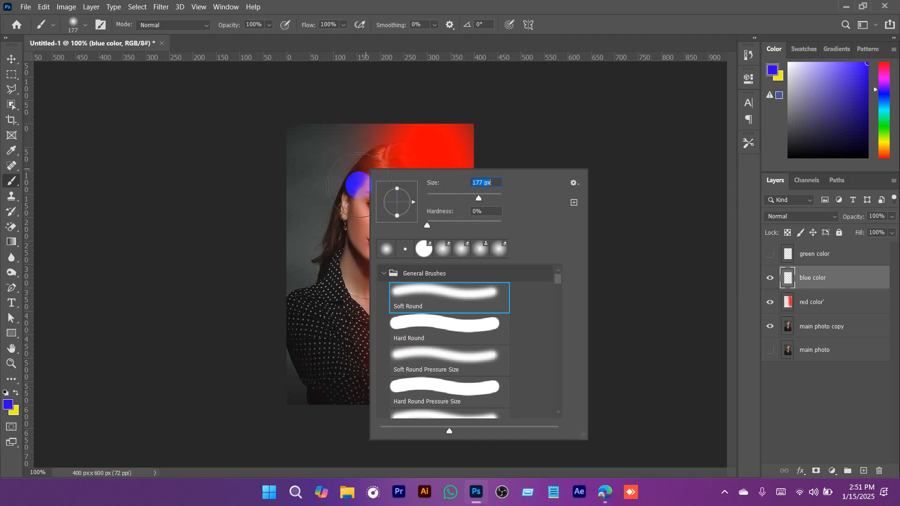
left_click(581, 4)
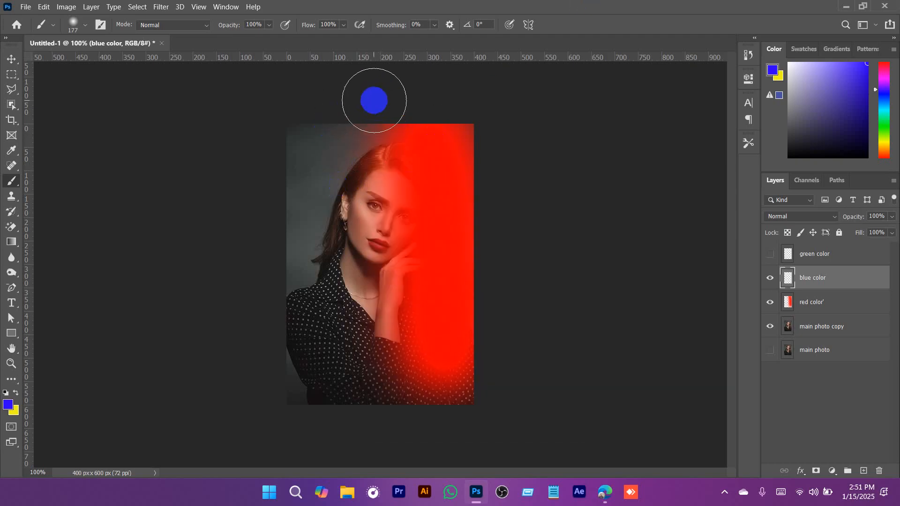
mouse_move(374, 100)
left_mouse_down()
mouse_move(389, 391)
mouse_move(407, 416)
left_mouse_up()
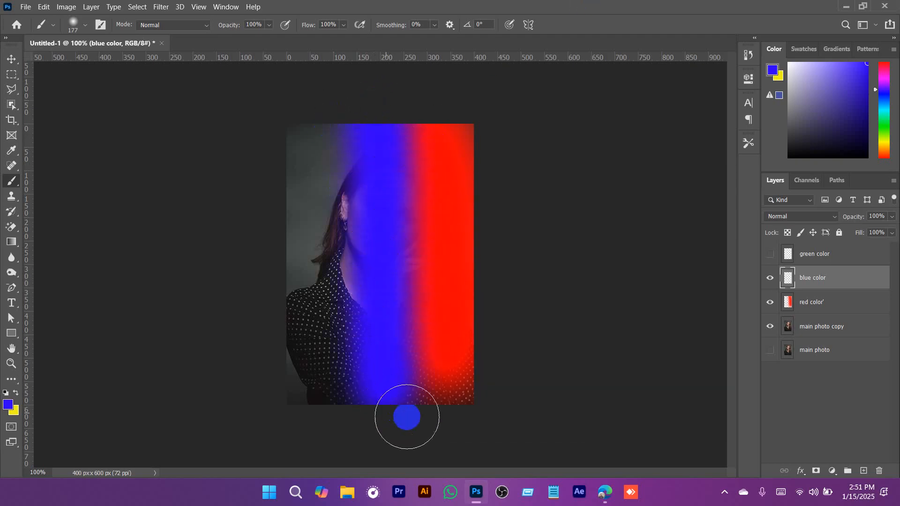
Show the "green color" layer and paint a green #00ff30 band on it with a 250 px brush down the portrait's left side
left_click(770, 254)
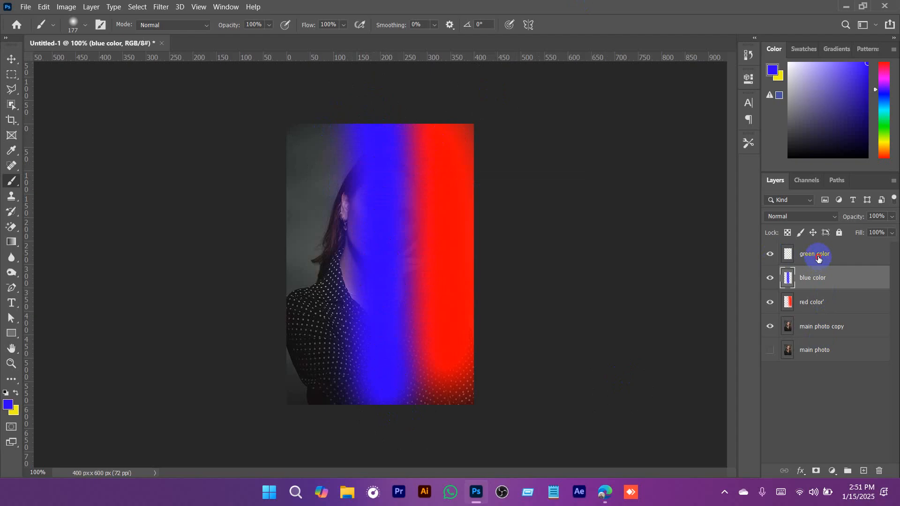
left_click(815, 254)
left_click(7, 404)
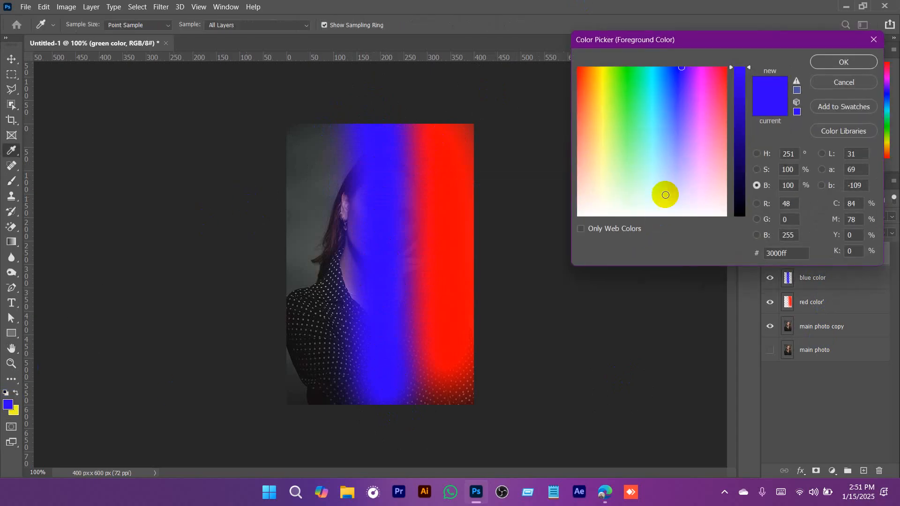
left_click_drag(605, 78, 631, 68)
left_click(843, 62)
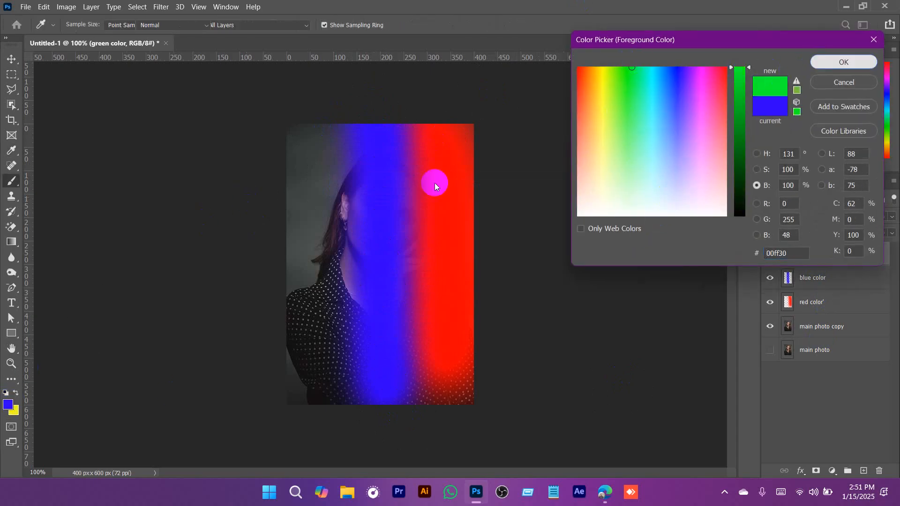
key("b")
left_click_drag(305, 136, 316, 421)
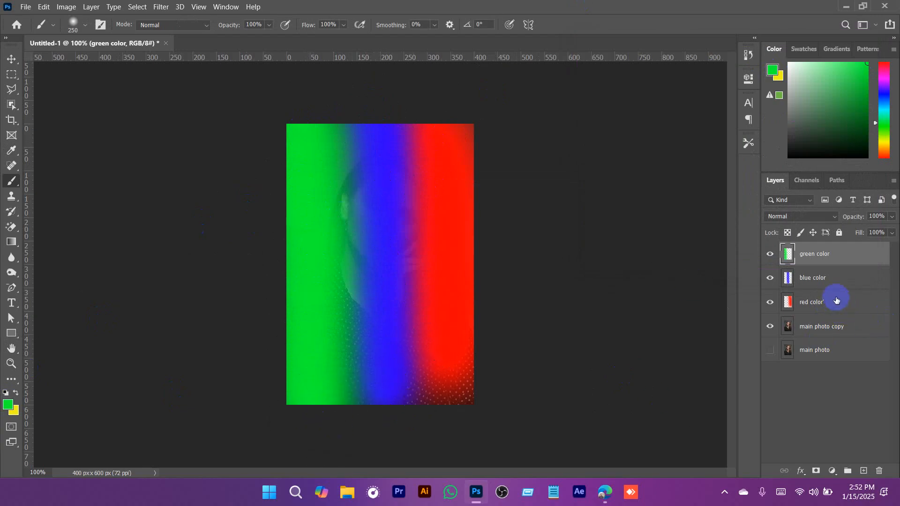
Set the blend mode of the green, blue and red color layers to Soft Light and deselect all layers
left_click(837, 275, "shift")
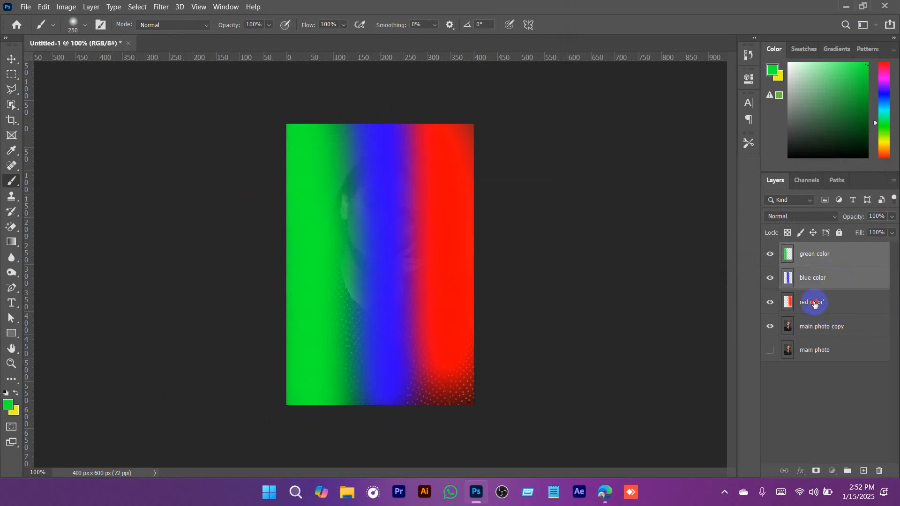
left_click(827, 301, "shift")
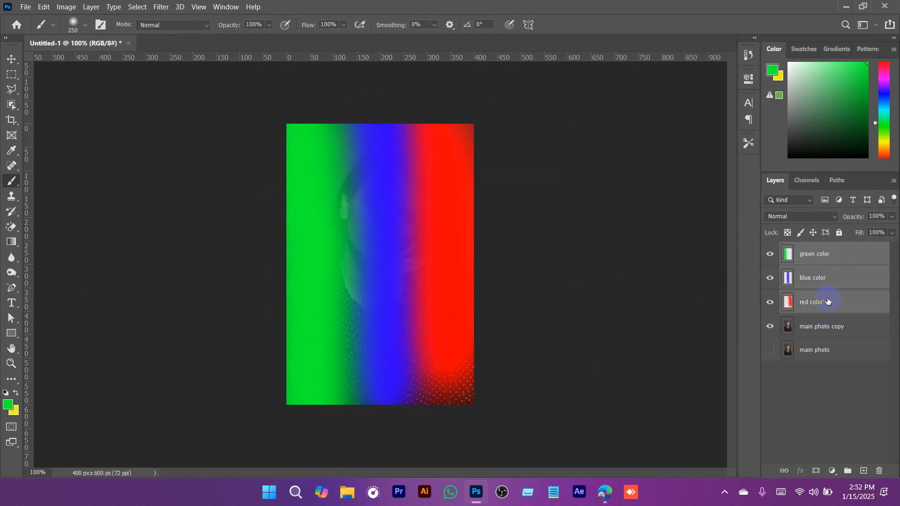
left_click(775, 218)
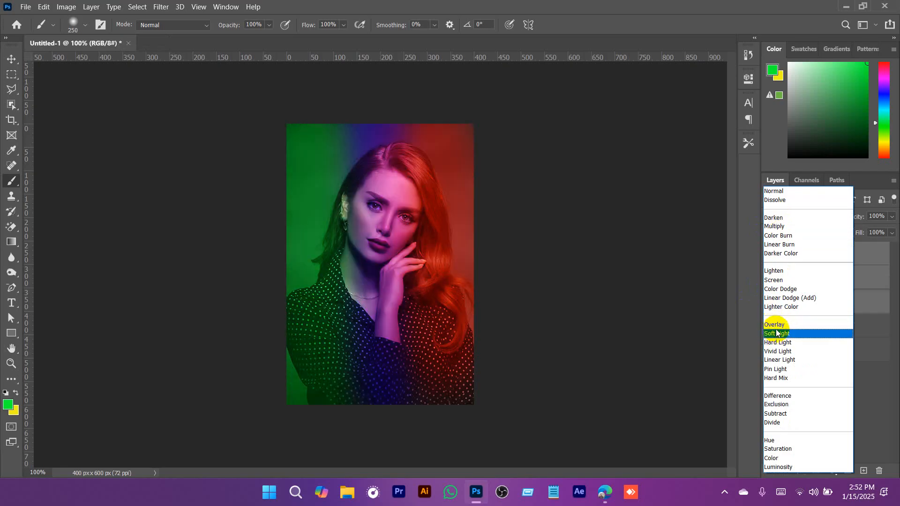
left_click(776, 333)
left_click(777, 415)
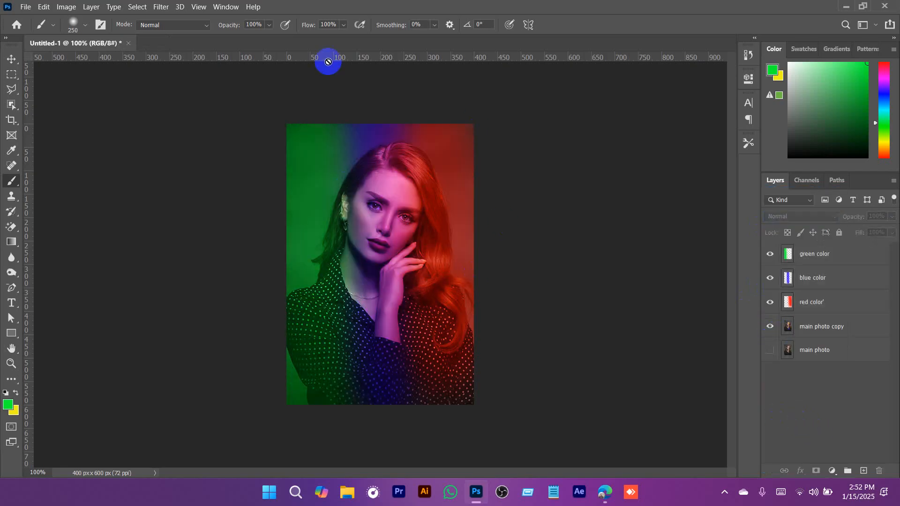
Compare the graded photo with the lighting of the reference portrait in the browser and return to Photoshop
left_click(604, 496)
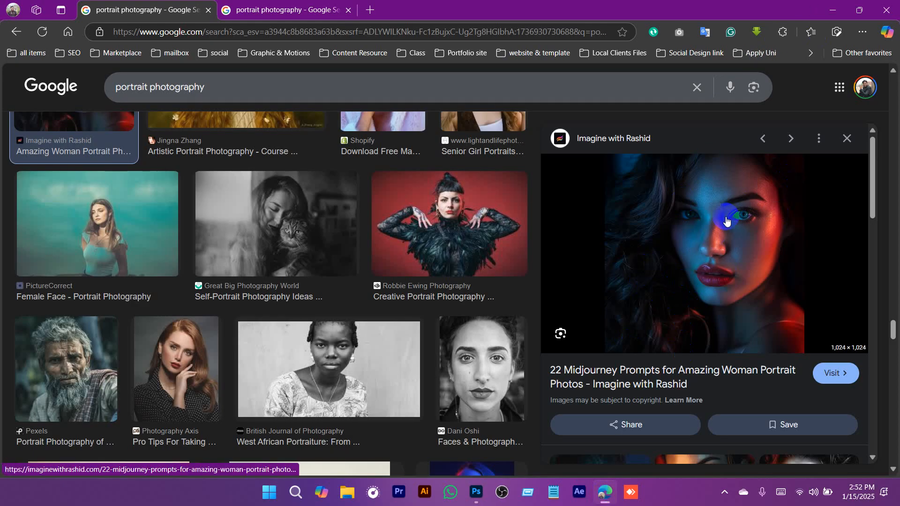
left_click(476, 492)
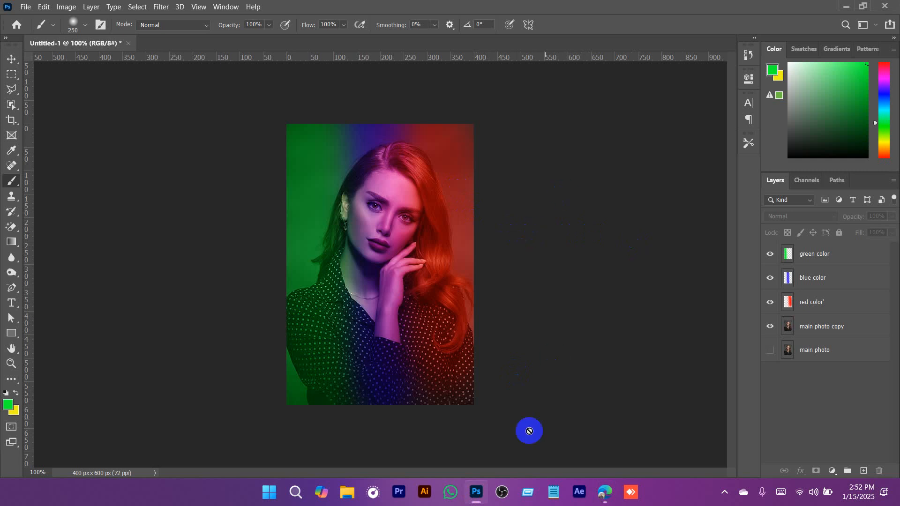
left_click(605, 494)
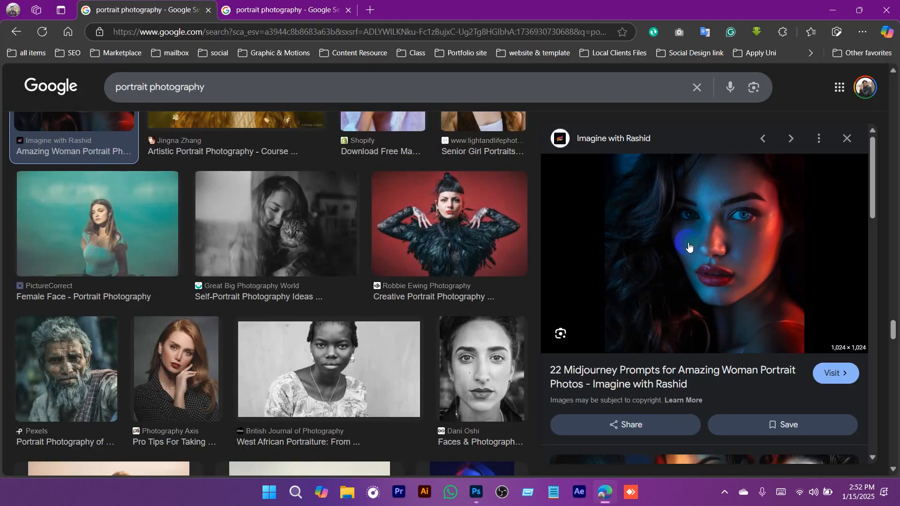
left_click(475, 492)
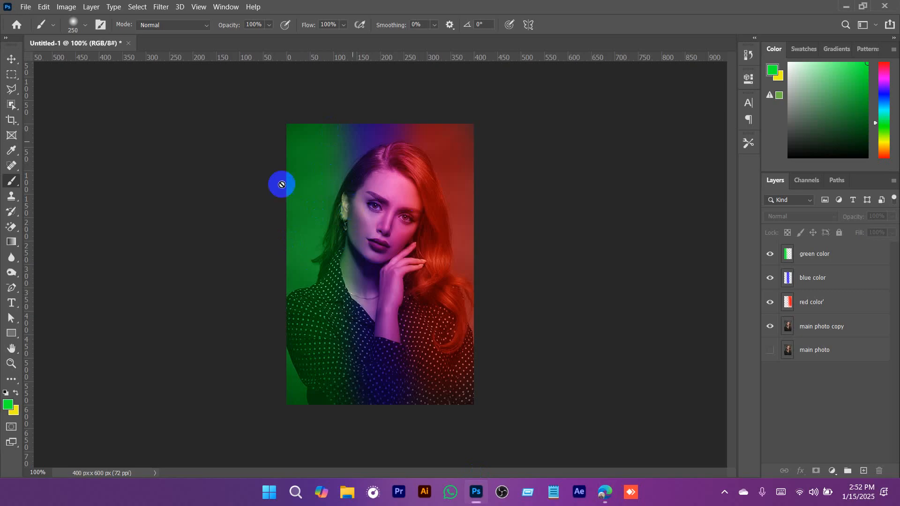
Lower the opacity of the three color layers together to about 55%
left_click(819, 304)
left_click(822, 255, "shift")
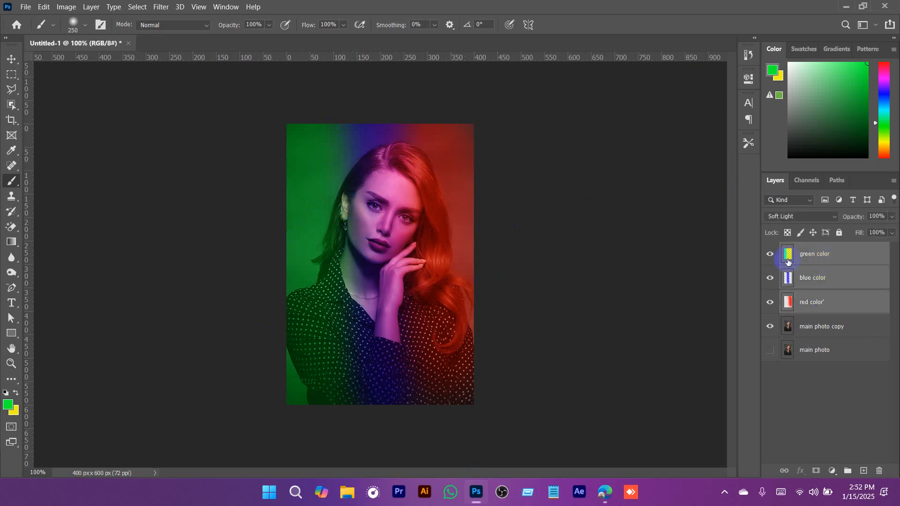
left_click(893, 216)
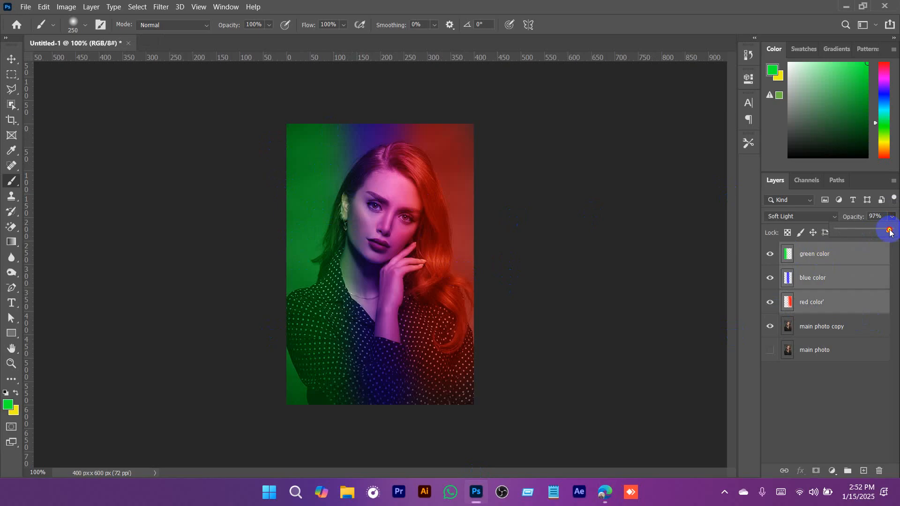
left_click_drag(890, 232, 872, 232)
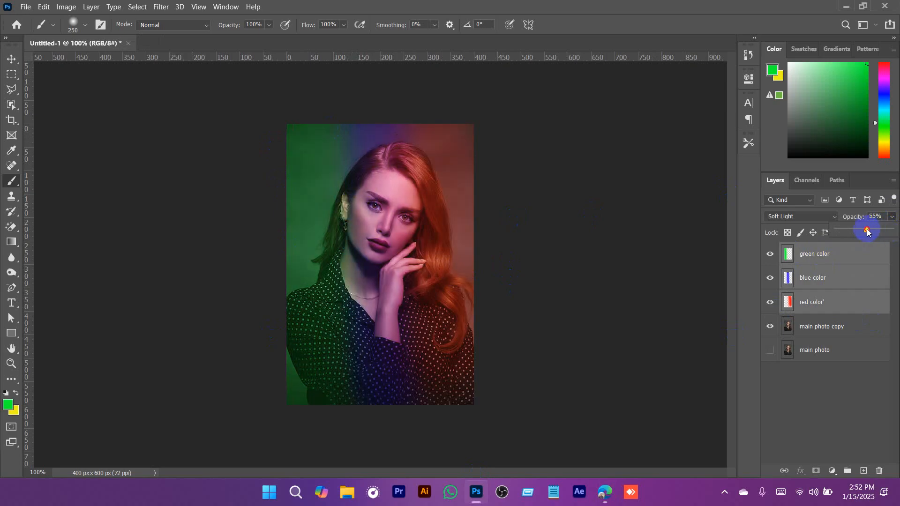
Select the subject on the "main photo copy" layer and mask out its background with a layer mask
left_click(842, 328)
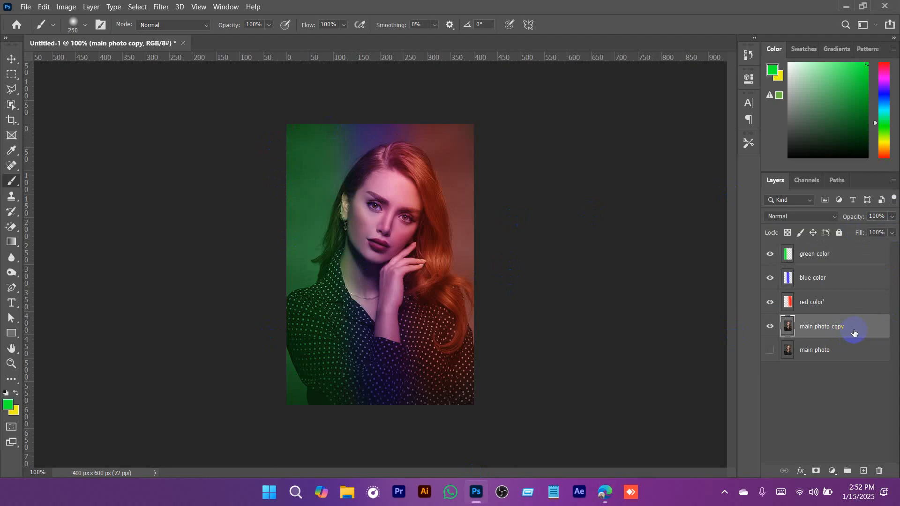
left_click(137, 7)
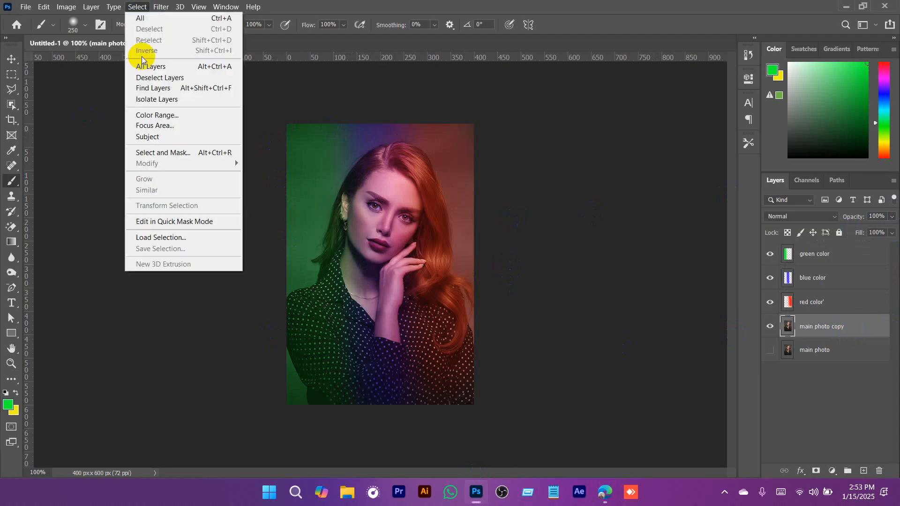
left_click(170, 137)
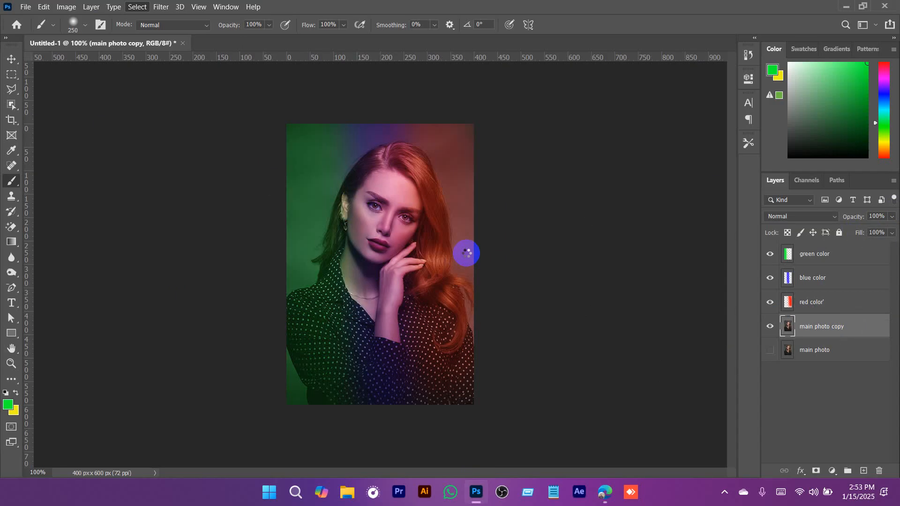
left_click(816, 471)
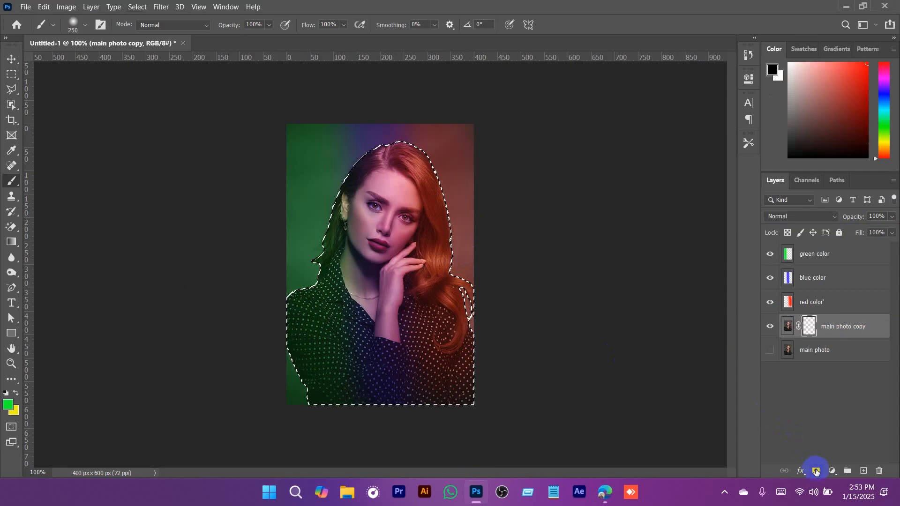
Add a black #000000 Solid Color fill layer directly above the "main photo" layer as the new background
left_click(820, 350)
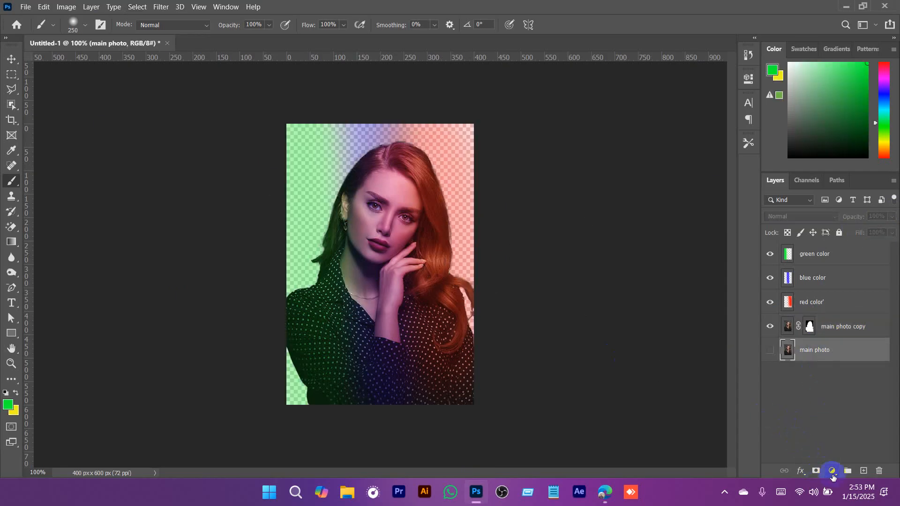
left_click(832, 472)
left_click(819, 266)
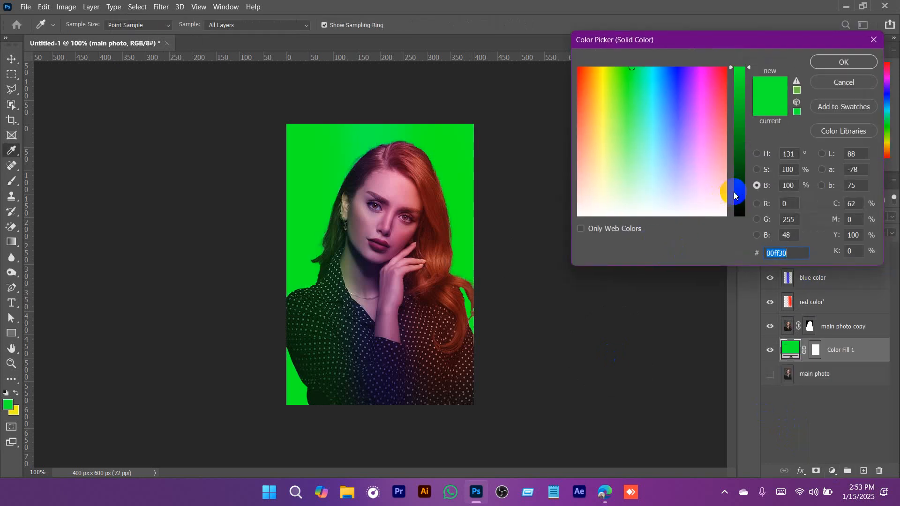
left_click_drag(734, 196, 728, 263)
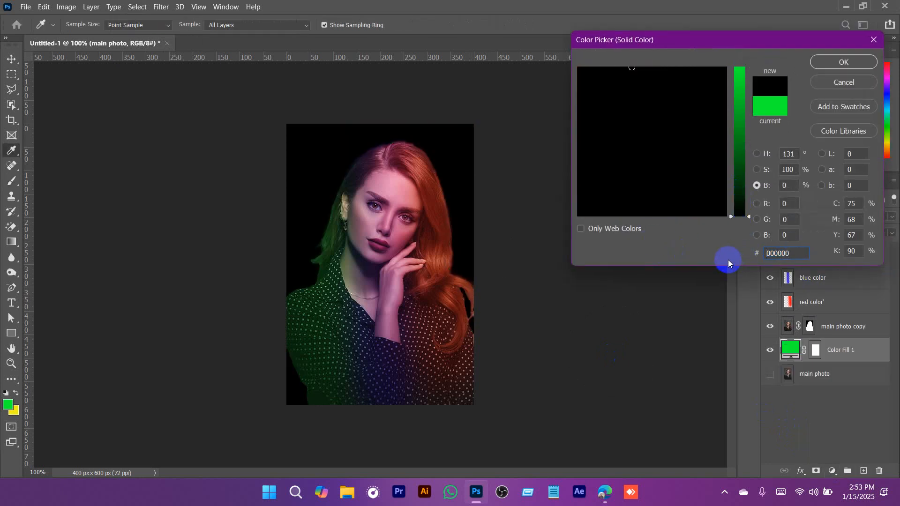
left_click(844, 63)
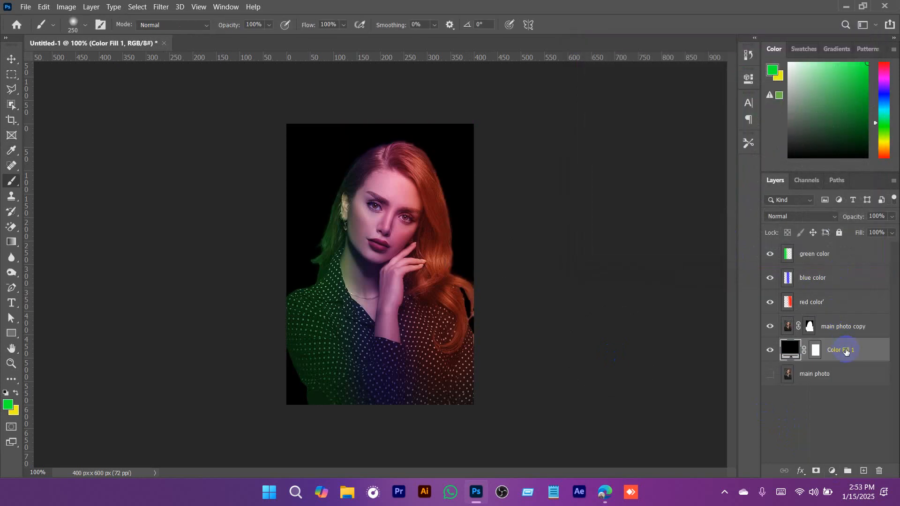
Apply the layer mask of the "main photo copy" layer permanently and toggle the color layers' visibility to check the cutout
left_click(791, 327)
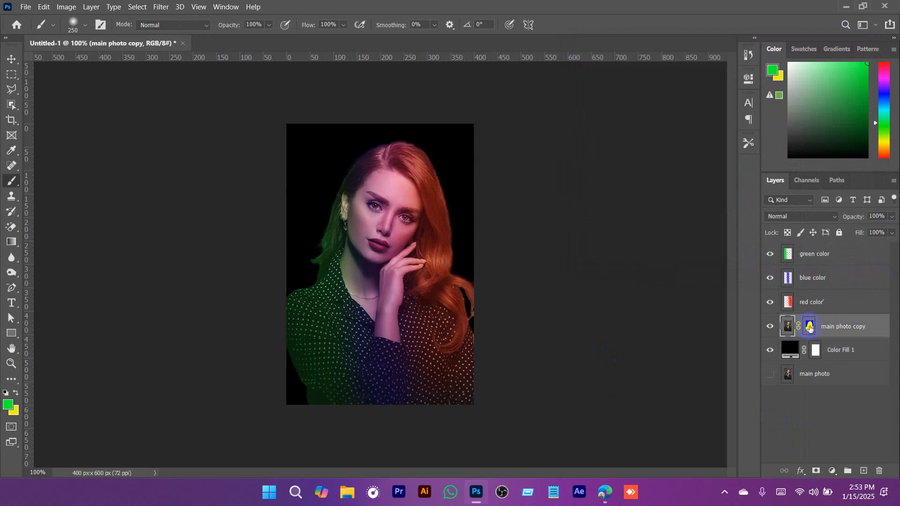
left_click(809, 327)
right_click(809, 327)
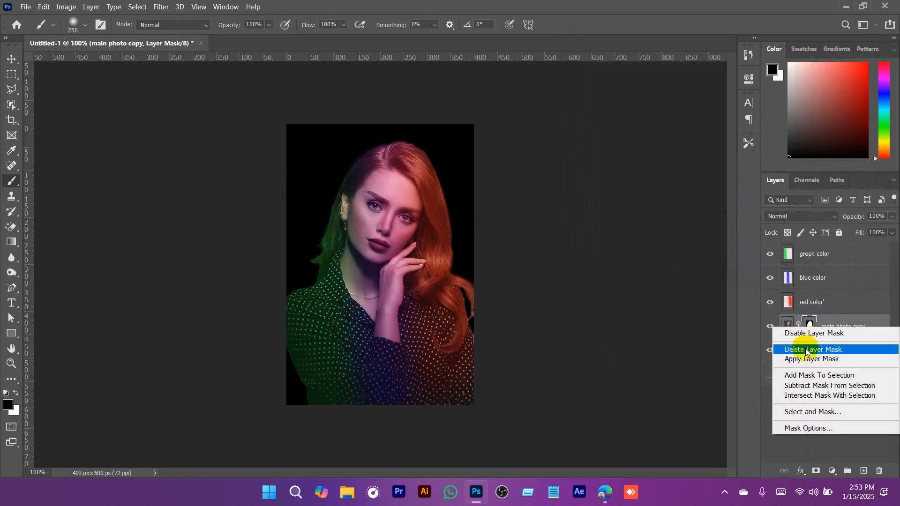
left_click(805, 350)
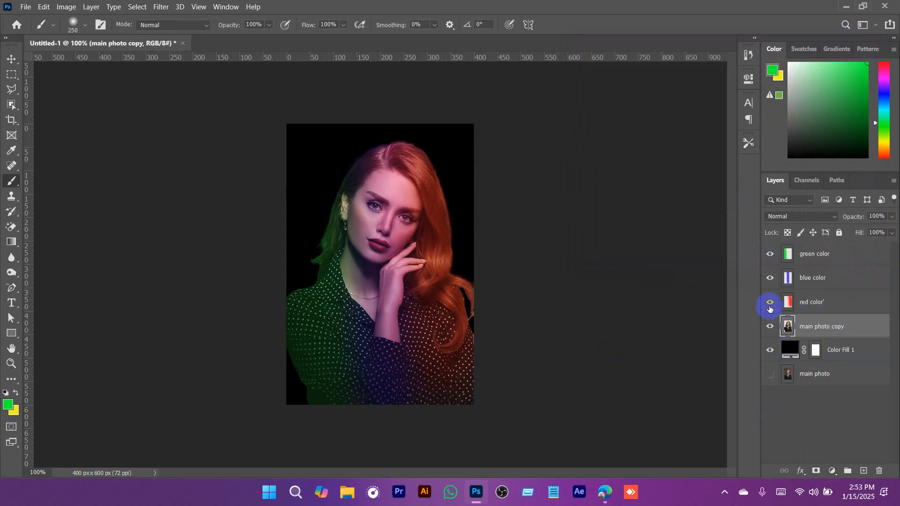
mouse_move(769, 308)
left_mouse_down()
mouse_move(769, 255)
mouse_move(770, 302)
left_mouse_up()
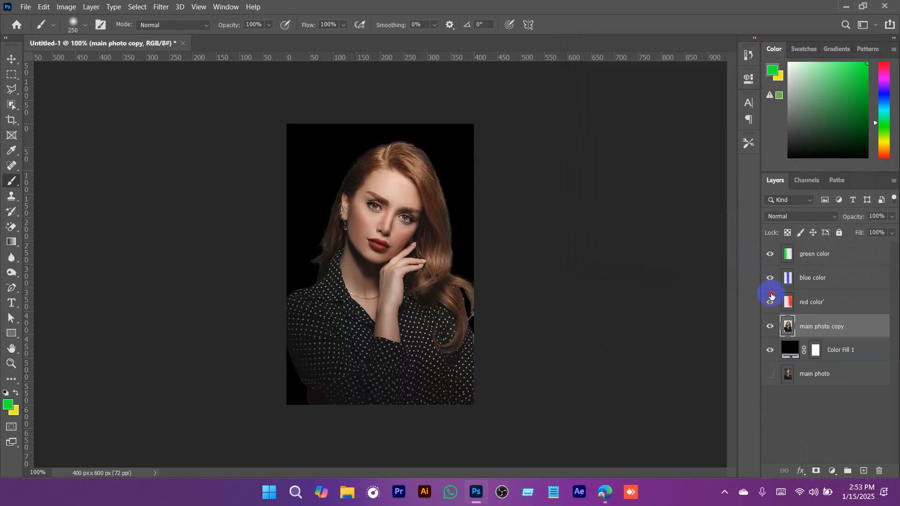
Merge the "main photo copy" layer with the black Color Fill 1 layer beneath it
left_click(840, 353, "shift")
right_click(840, 352)
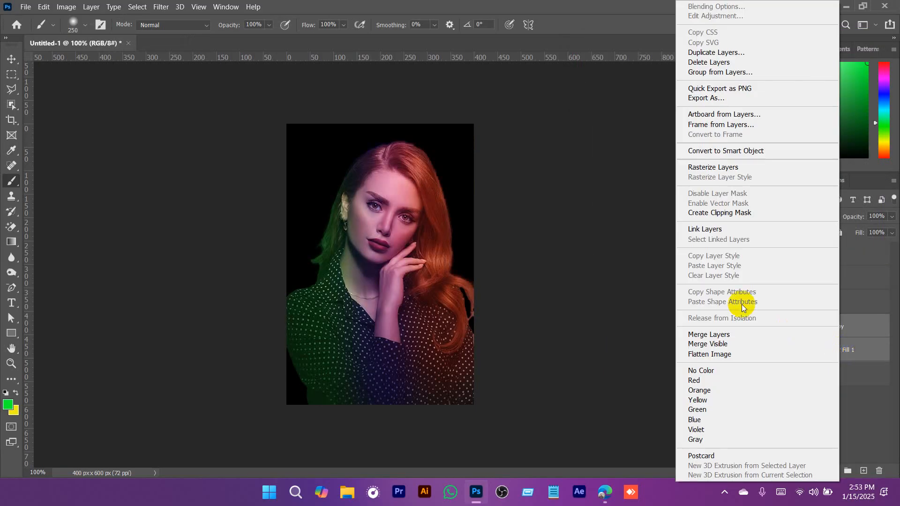
left_click(722, 333)
left_click(805, 333)
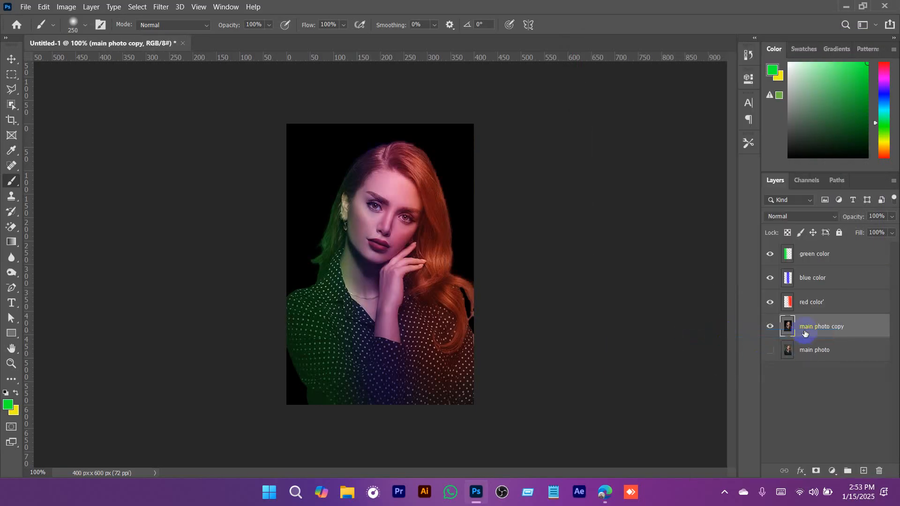
left_click(770, 305)
Undo the layer merge, the mask application, the black fill layer and the layer mask, restoring the original "main photo copy" layer
key("ctrl+z")
key("ctrl+z")
key("ctrl+z")
key("ctrl+z")
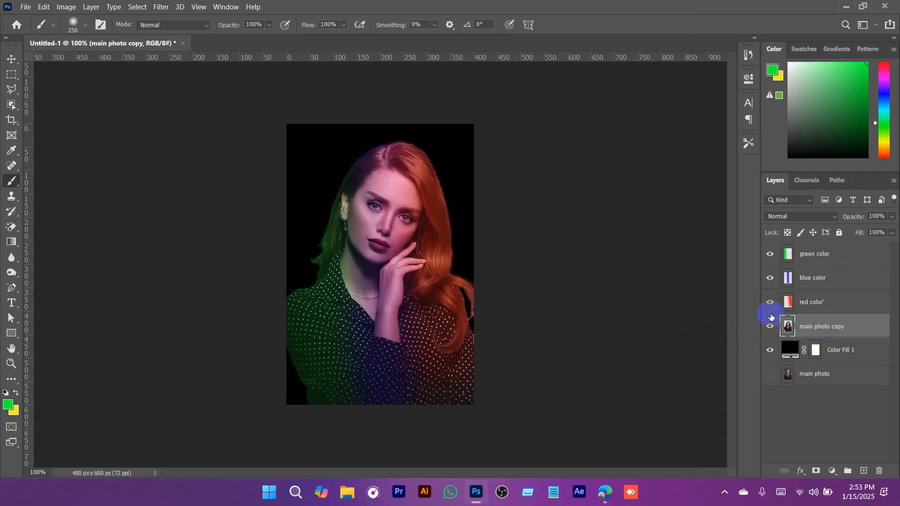
key("ctrl+shift+z")
key("ctrl+shift+z")
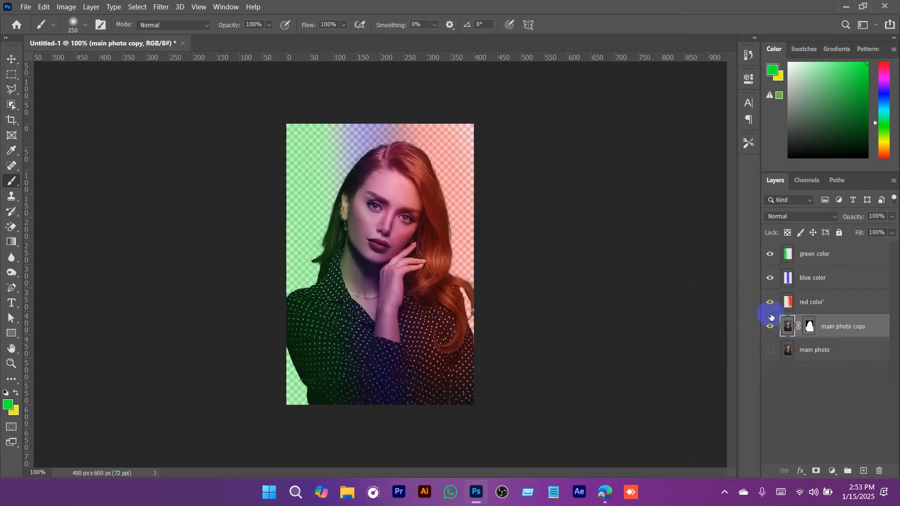
key("ctrl+z")
key("ctrl+z")
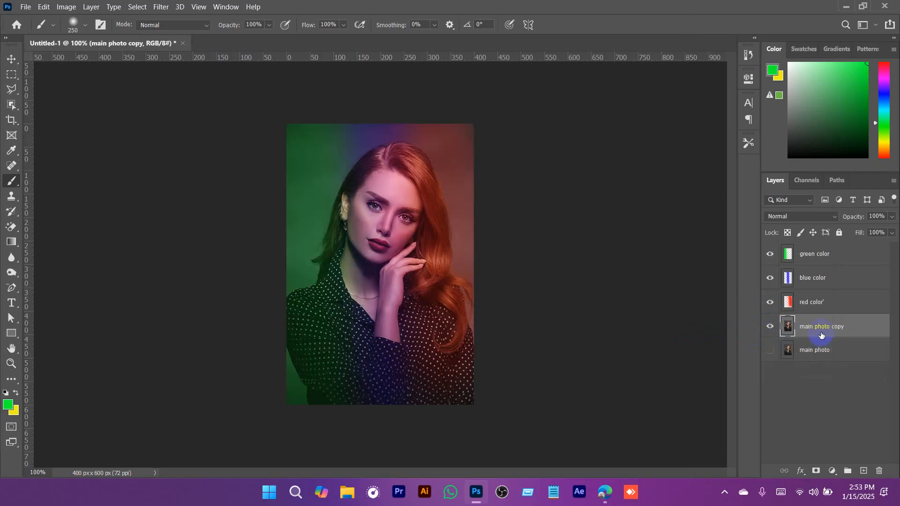
left_click(769, 326)
left_click(769, 326)
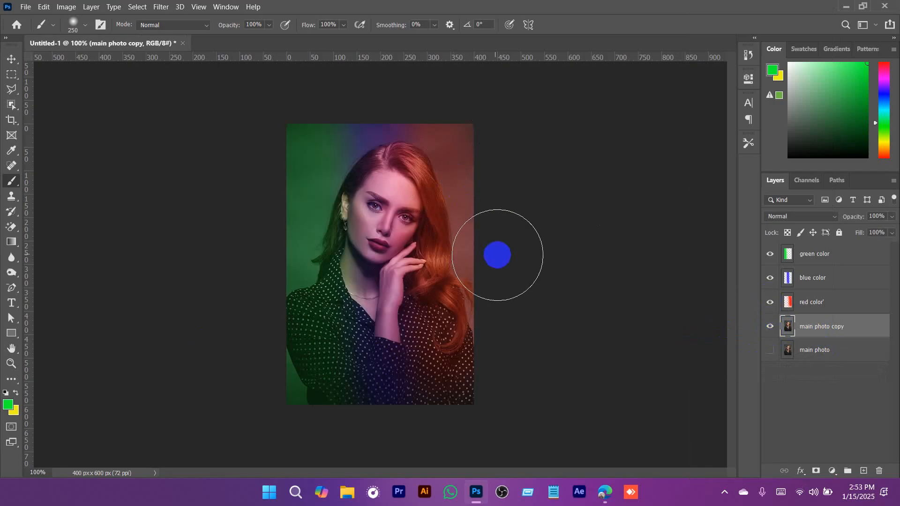
Switch to the browser to review the colored-light reference portraits and return to Photoshop
left_click(603, 496)
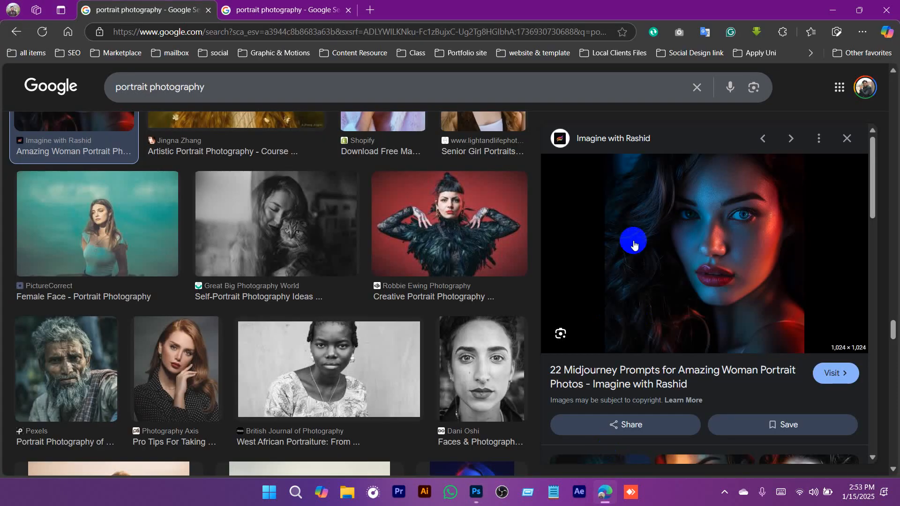
left_click(724, 494)
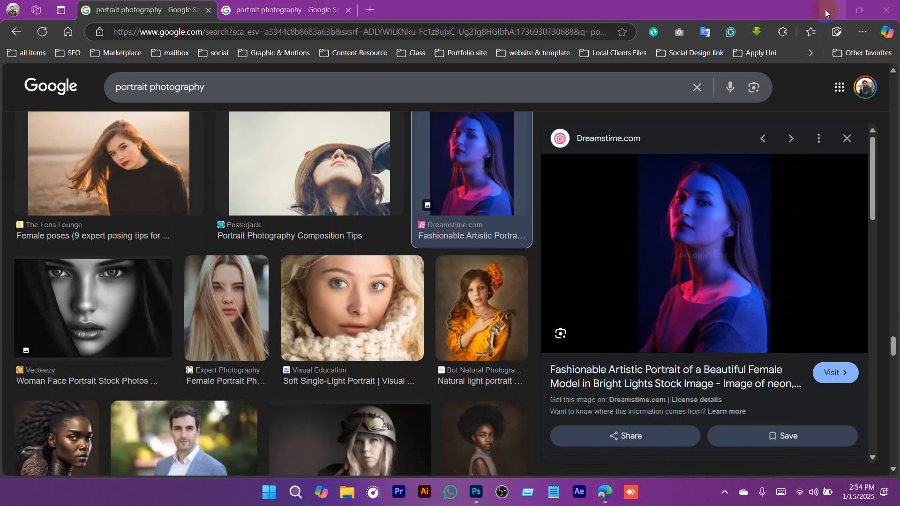
left_click(832, 10)
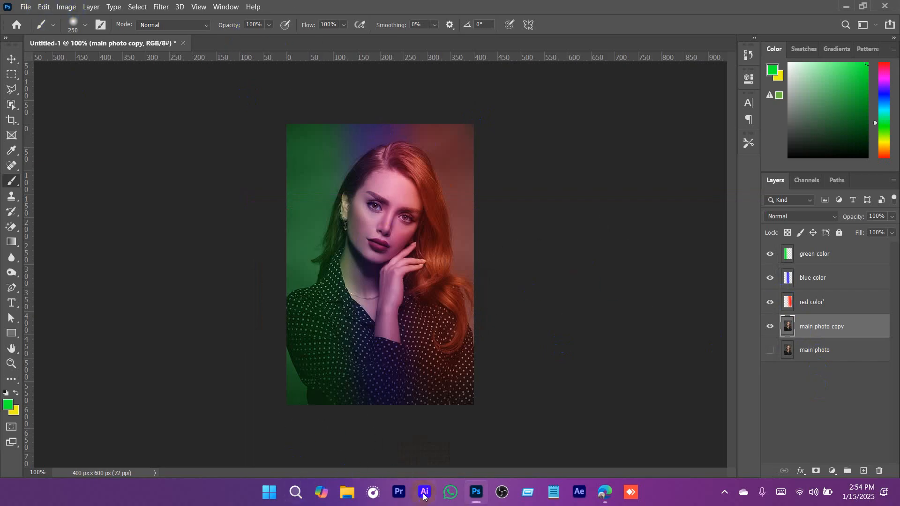
Find the Daisie Blog portrait of a woman in a headscarf among the browser's image results and copy the image
left_click(605, 492)
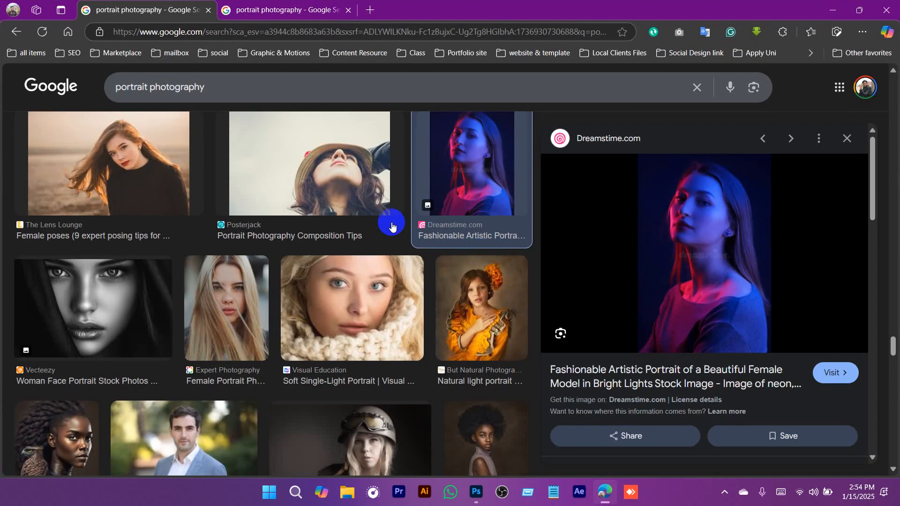
scroll(395, 323, "down", 2)
left_click(109, 187)
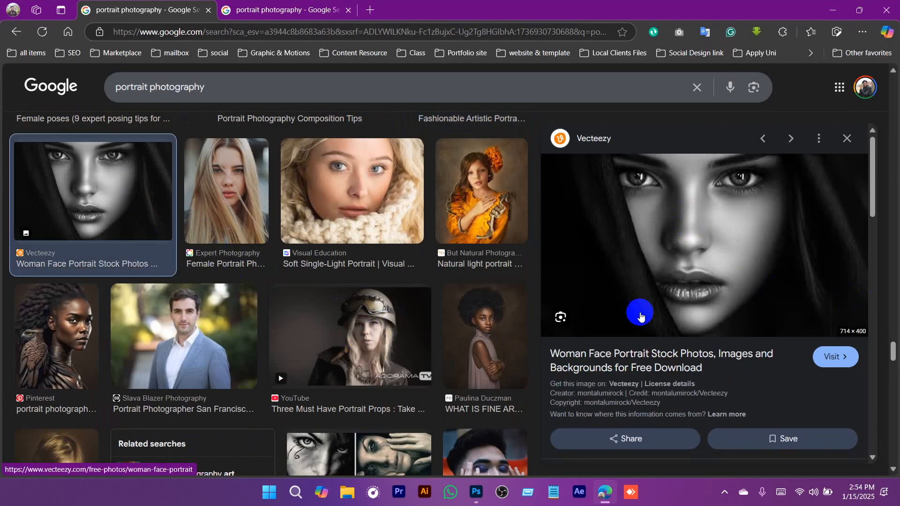
scroll(403, 304, "down", 10)
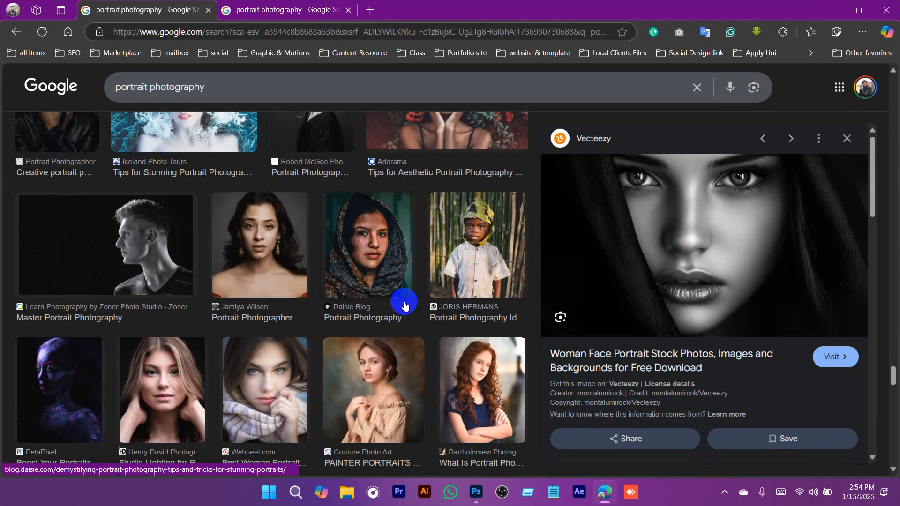
left_click(372, 231)
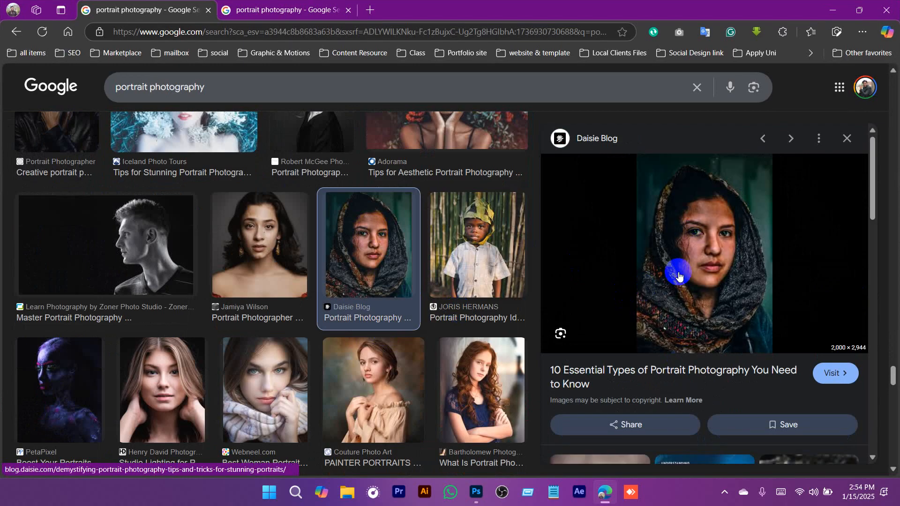
right_click(675, 219)
left_click(723, 247)
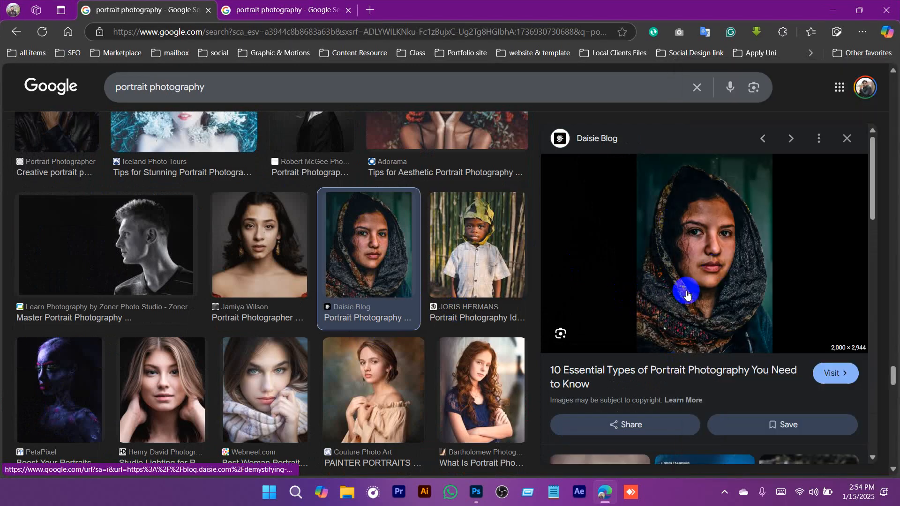
Create a new 2000 x 2944 px document in Photoshop and paste the copied headscarf portrait into it
left_click(476, 491)
left_click(23, 8)
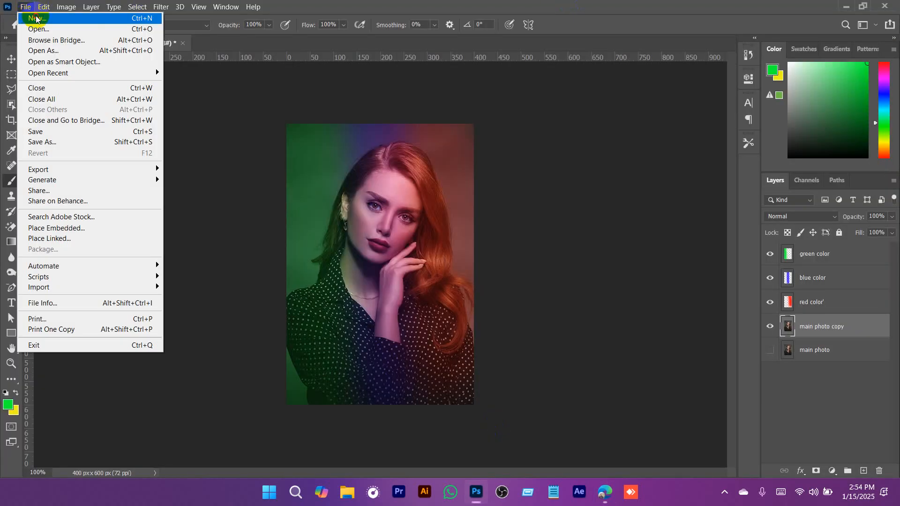
left_click(35, 22)
left_click(629, 427)
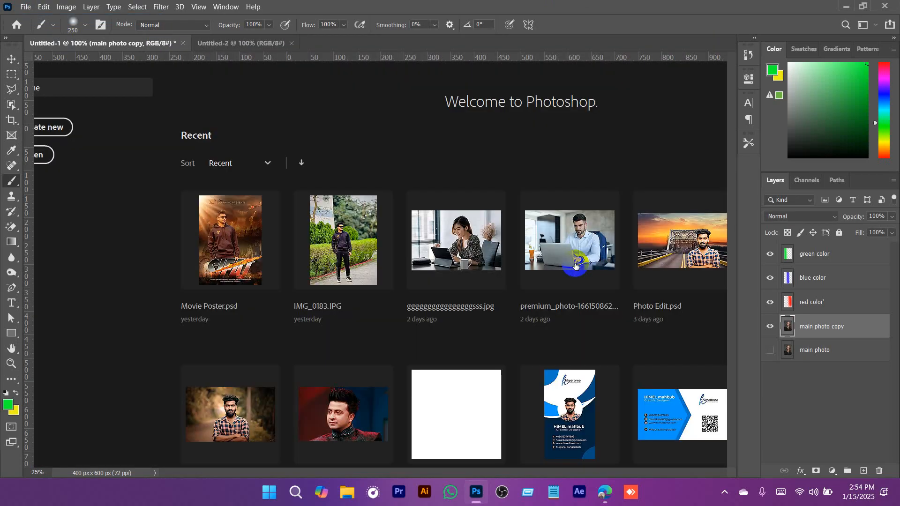
key("ctrl+v")
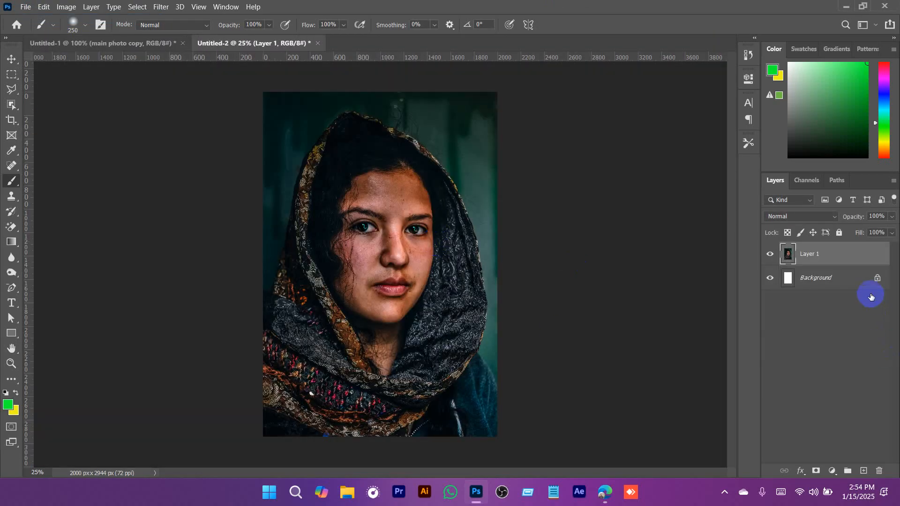
Delete the white Background layer, duplicate the portrait layer and hide the original
left_click_drag(857, 281, 879, 470)
left_click_drag(827, 261, 863, 470)
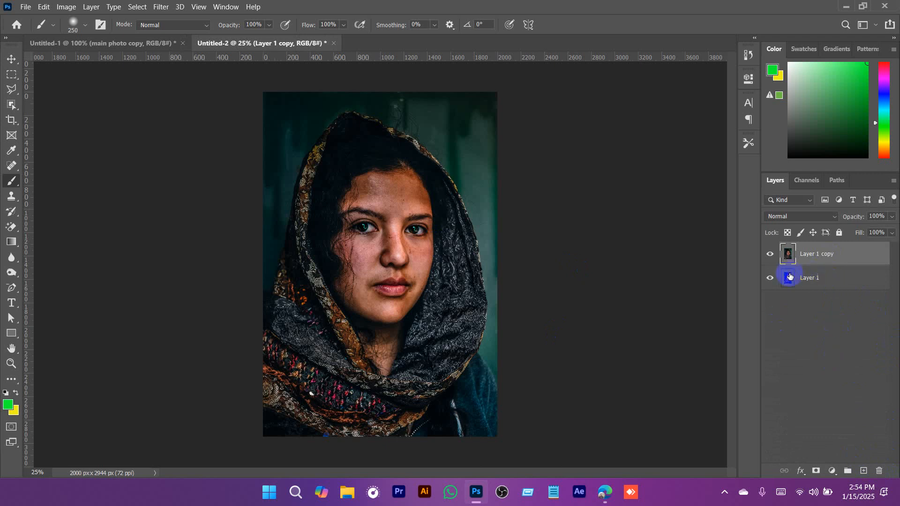
left_click(771, 279)
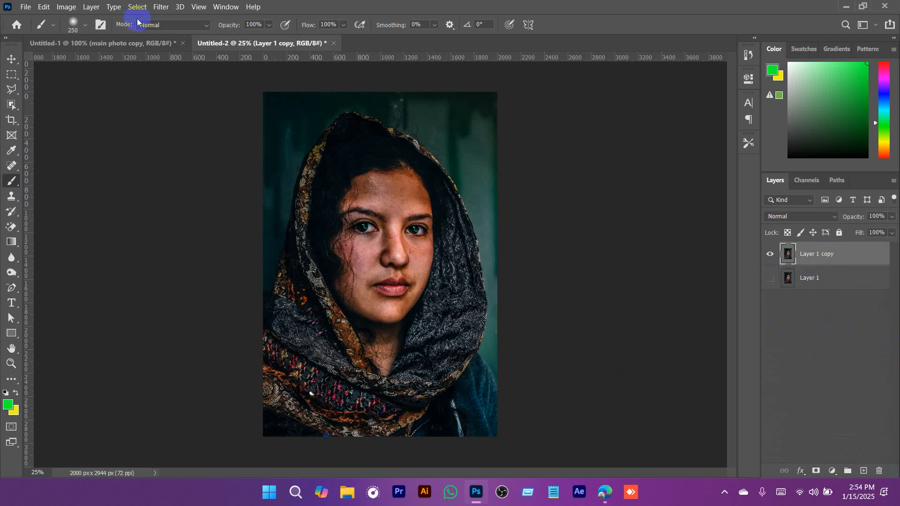
Select the subject on the "Layer 1 copy" layer and mask out its background with a layer mask
left_click(68, 7)
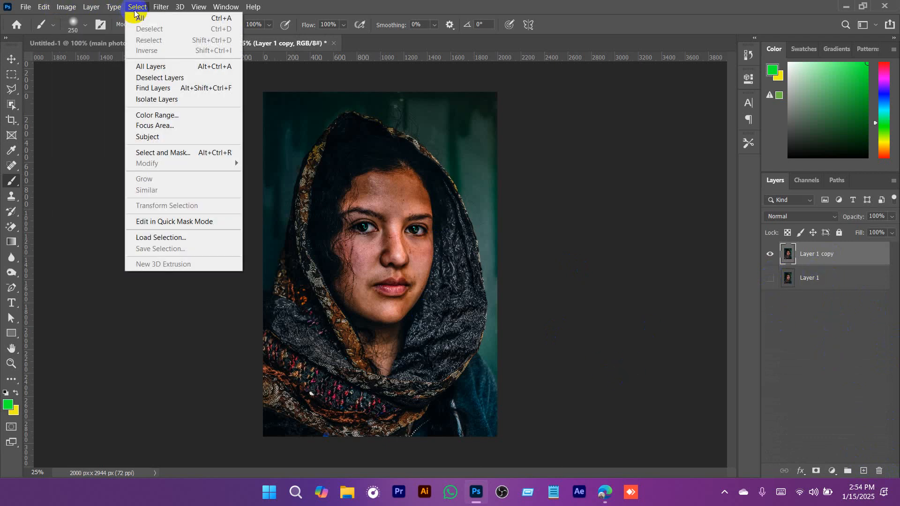
left_click(147, 136)
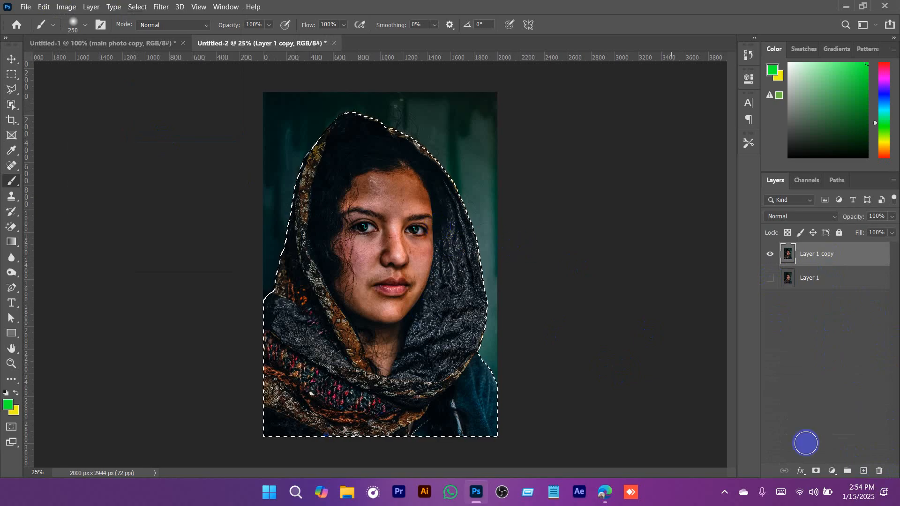
left_click(813, 471)
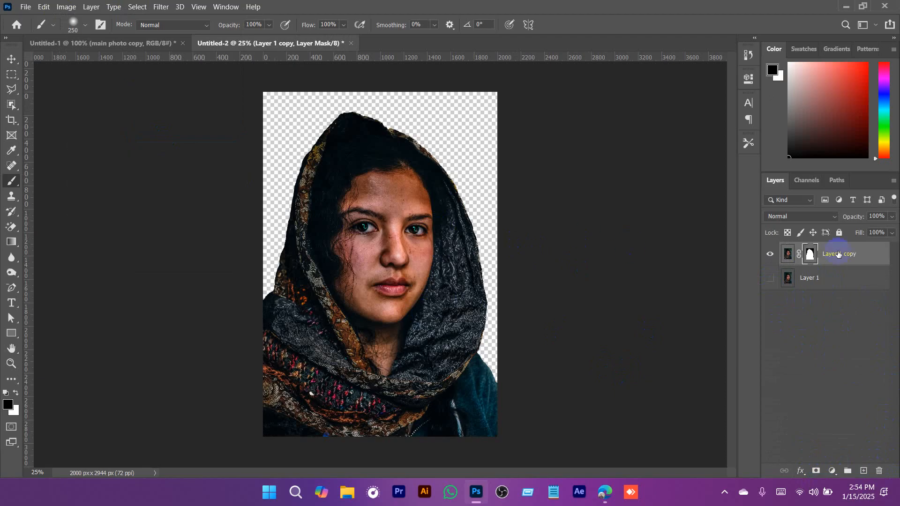
Add a Solid Color fill layer in dark blue #001216 directly above "Layer 1" as the portrait's new background
left_click(828, 281)
left_click(832, 470)
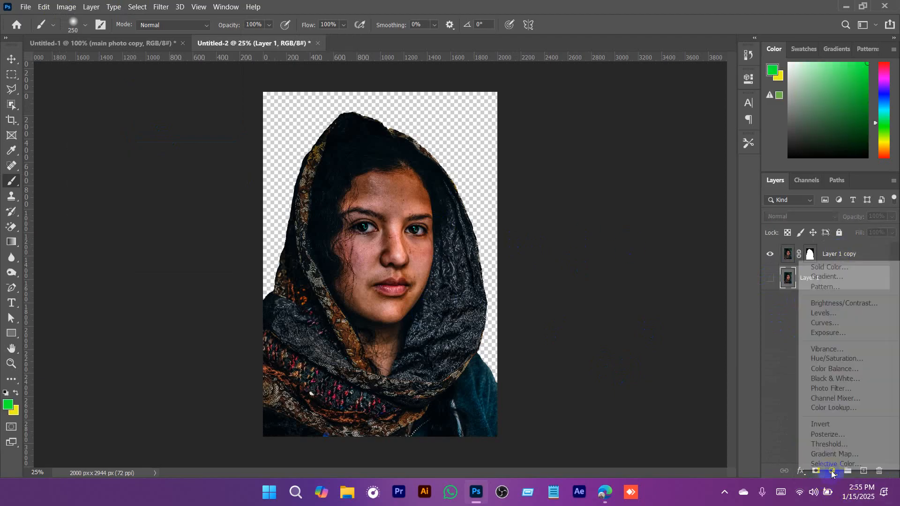
left_click(824, 266)
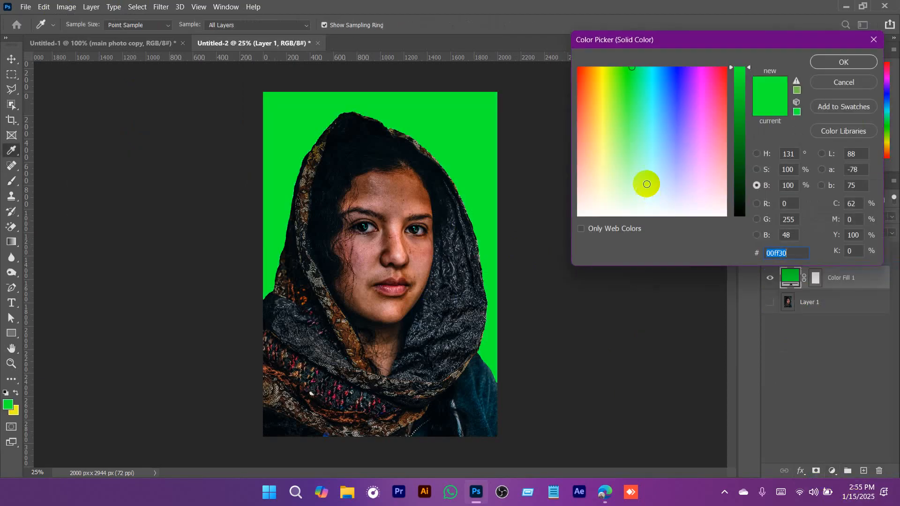
left_click(738, 216)
left_click(491, 393)
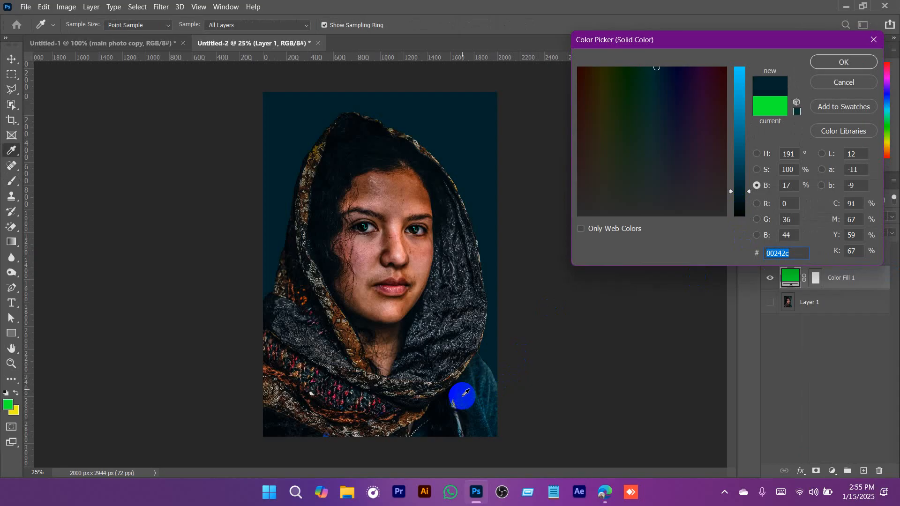
left_click_drag(737, 192, 738, 203)
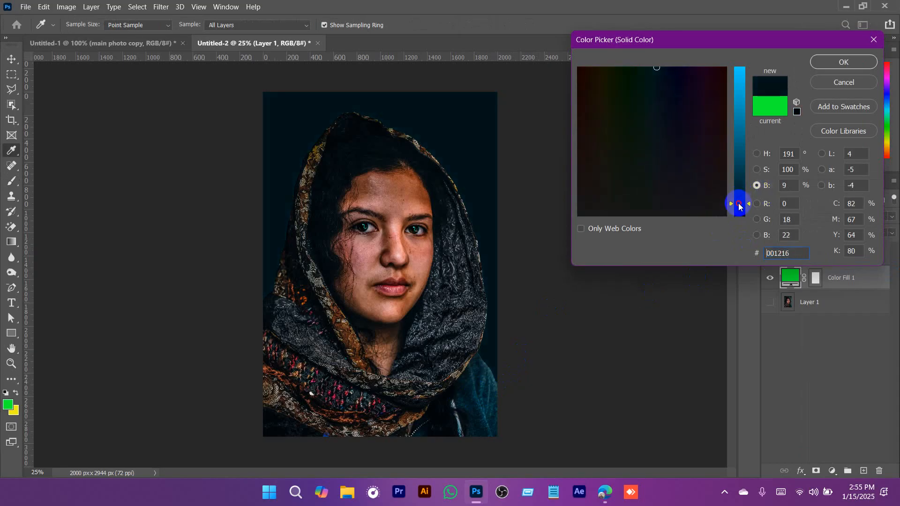
key("Return")
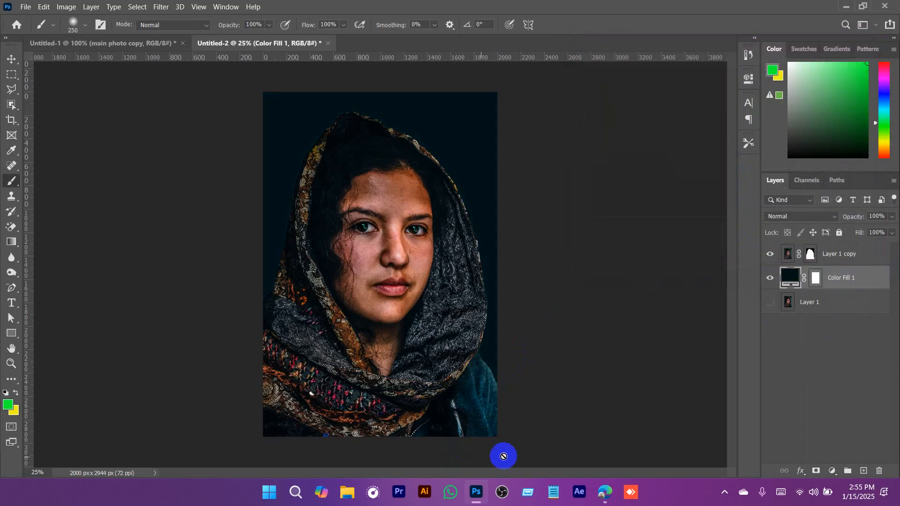
Search for "party lighting background" images in a new browser tab
left_click(610, 494)
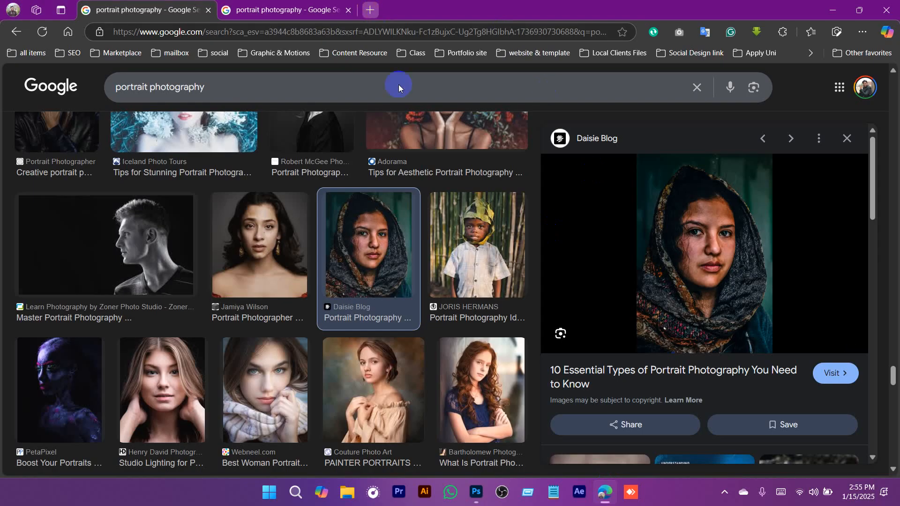
key("ctrl+t")
type("party i")
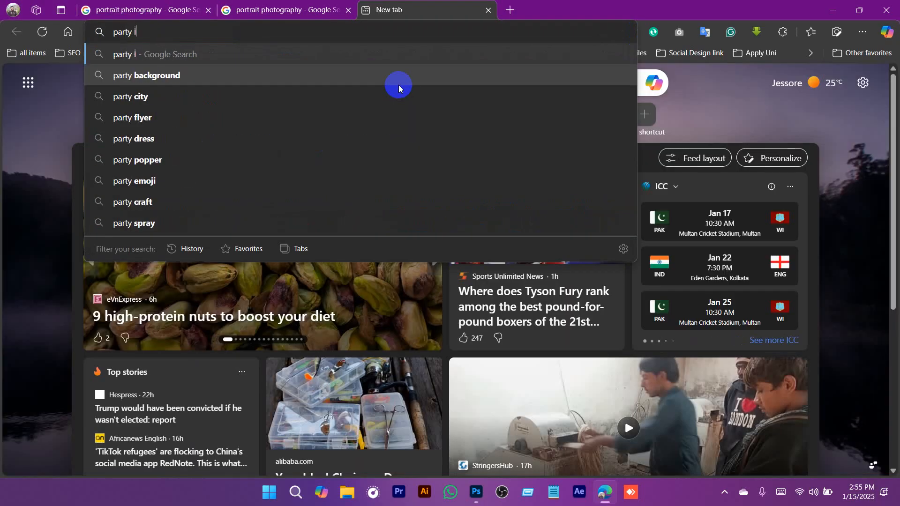
key("BackSpace")
type("lighting backgroudn")
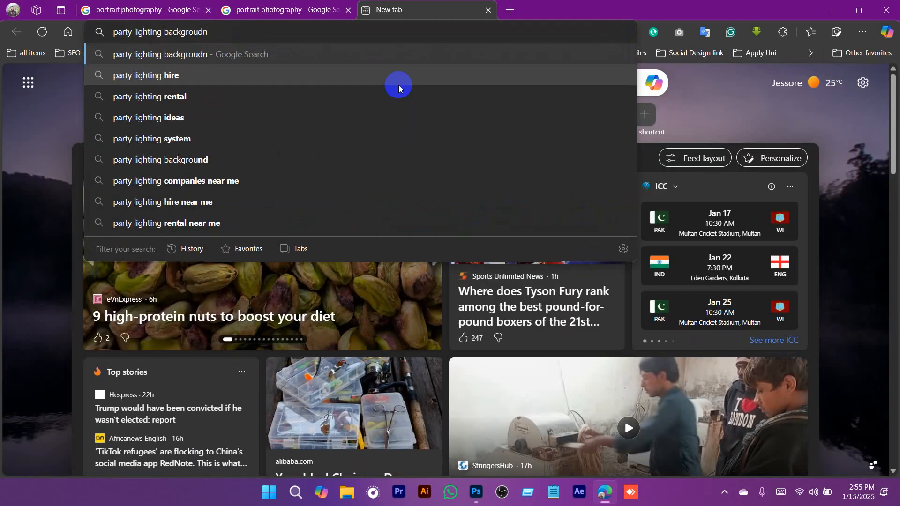
type("d")
key("Return")
left_click(154, 129)
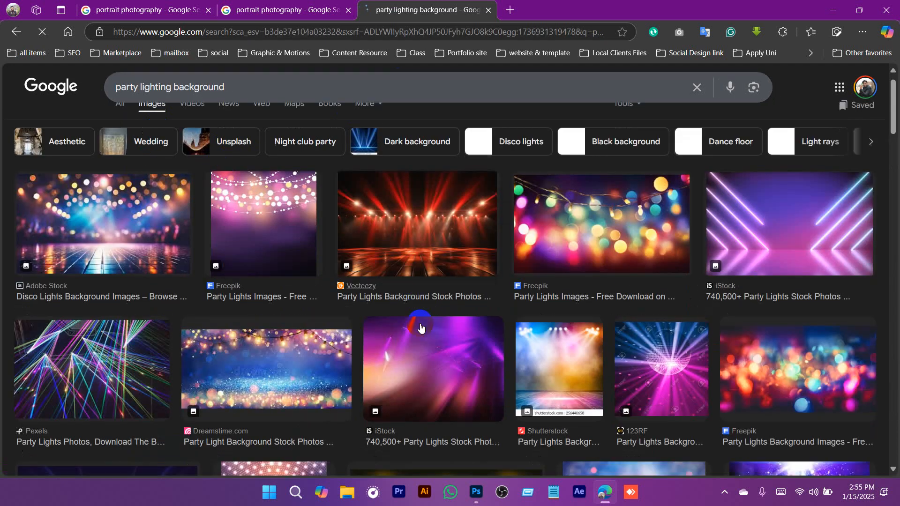
Copy the Freepik string-lights image with the purple backdrop from the search results and paste it above Color Fill 1 in Photoshop
scroll(417, 319, "down", 2)
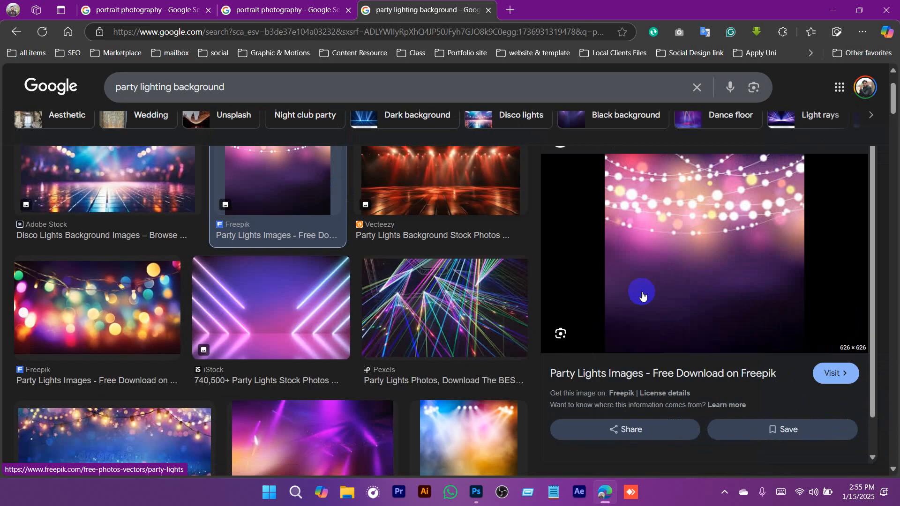
right_click(668, 290)
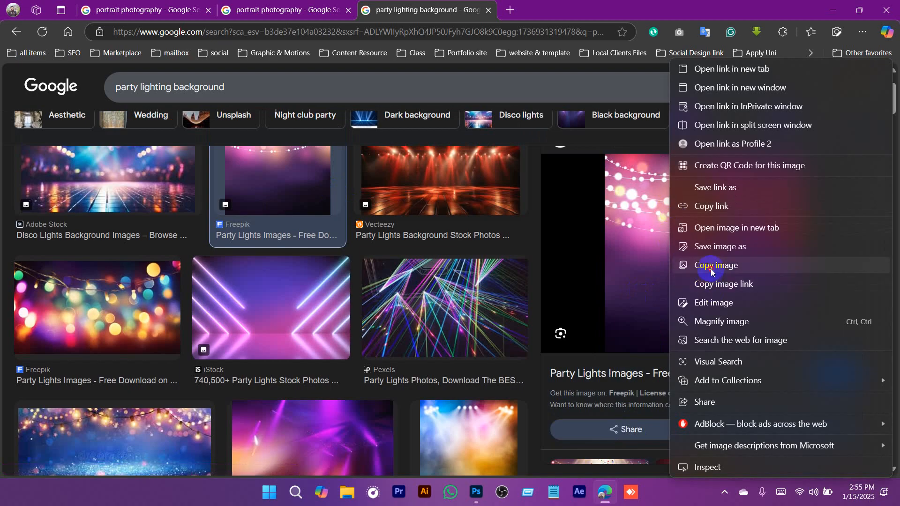
left_click(710, 269)
left_click(474, 493)
key("ctrl+v")
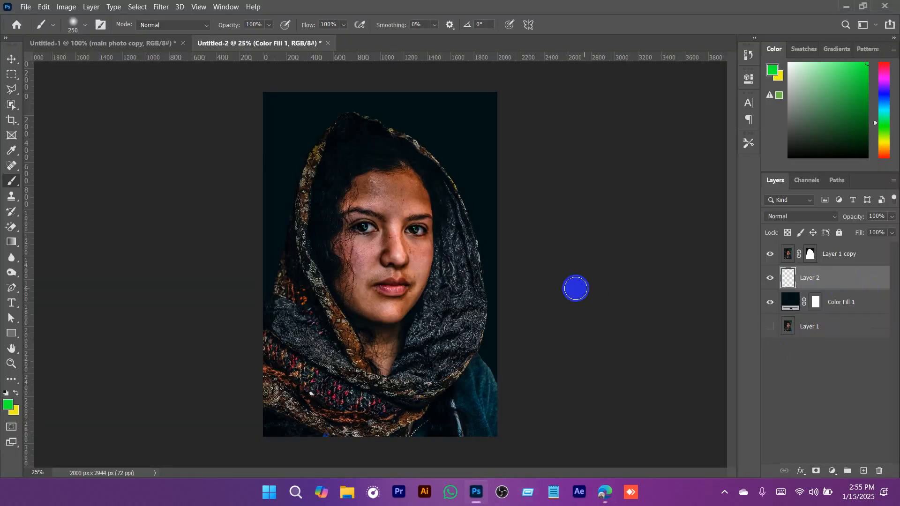
Enlarge the pasted party-lights image to about 481% and position it to fill the background behind the portrait
key("v")
left_click_drag(423, 265, 532, 231)
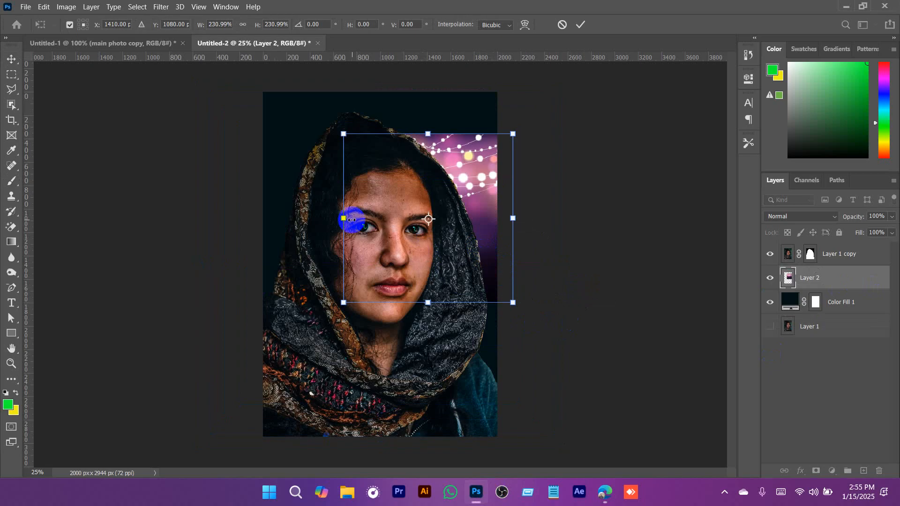
left_click_drag(344, 218, 158, 253)
left_click_drag(465, 263, 484, 285)
left_click(581, 24)
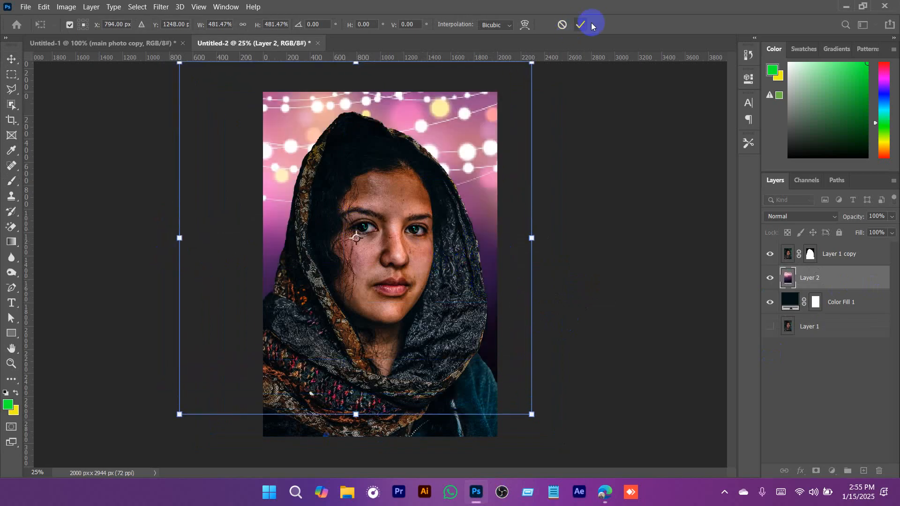
left_click(815, 385)
Add a new layer named "purple" above "Layer 1 copy" and clip it to that portrait layer
left_click(834, 256)
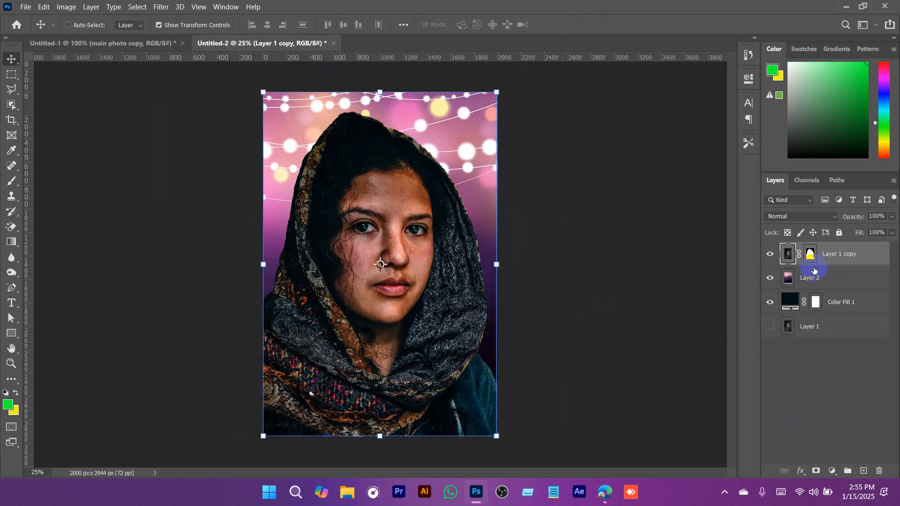
left_click(111, 42)
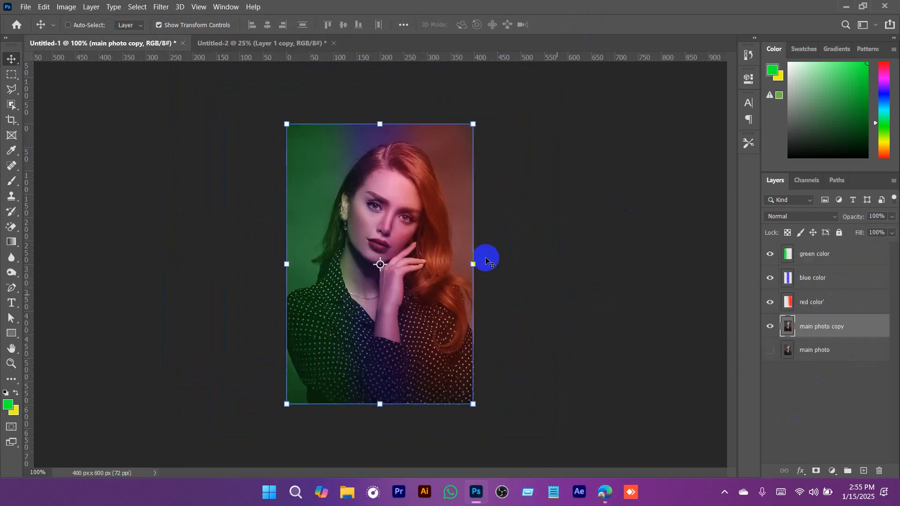
left_click(251, 43)
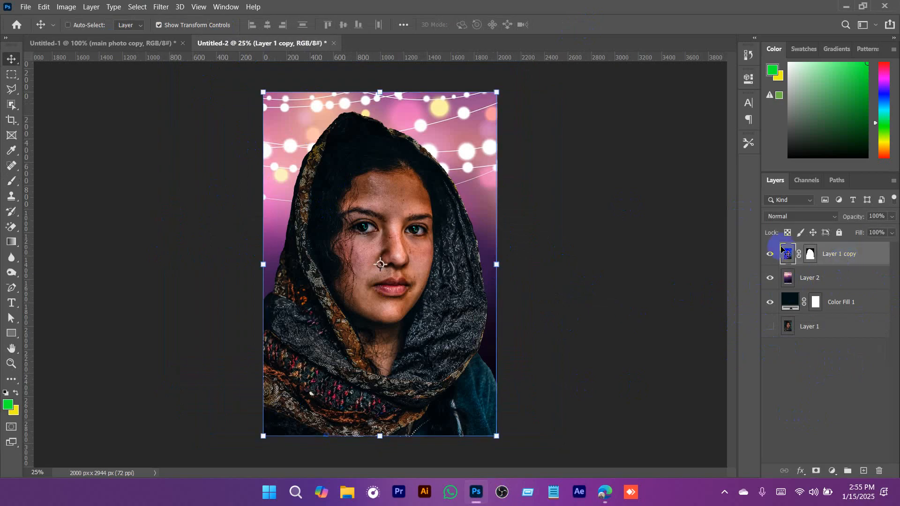
left_click(863, 470)
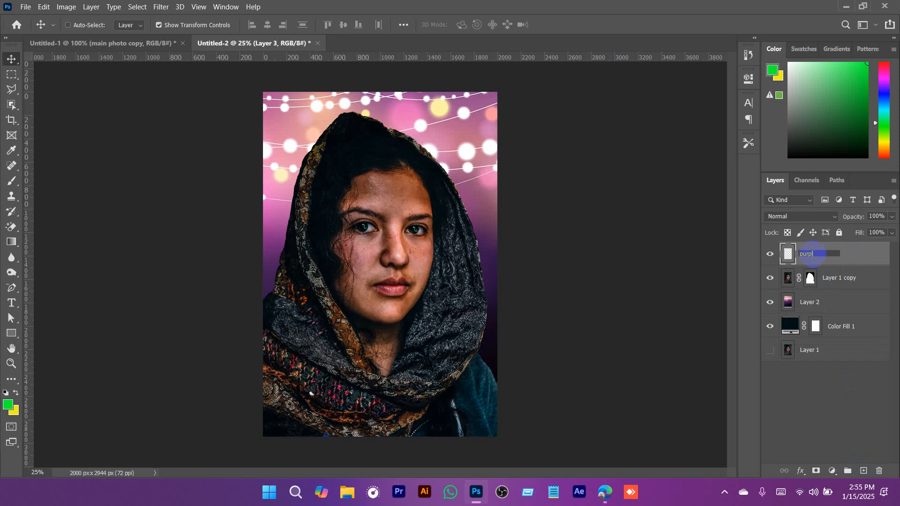
right_click(843, 253)
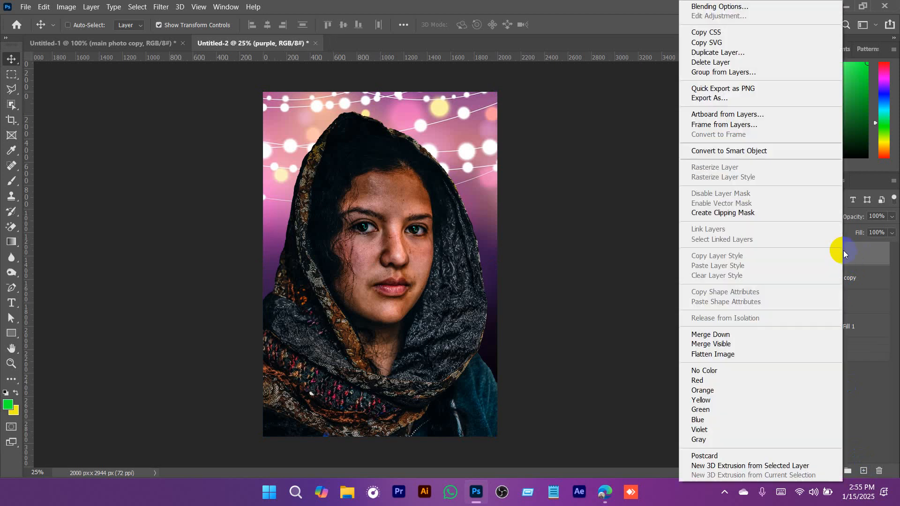
left_click(715, 215)
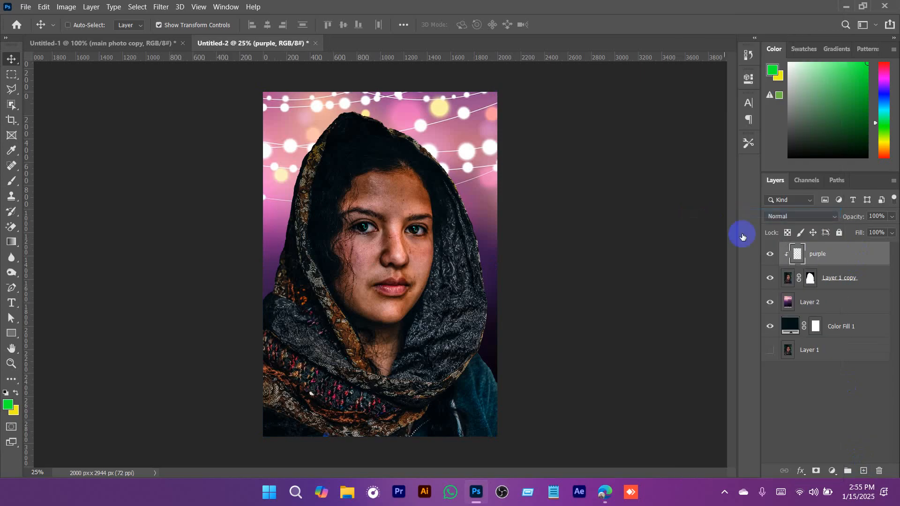
Check the cut-out portrait by toggling its visibility and compare it with the color-graded portrait in the Untitled-1 document
left_click(352, 163)
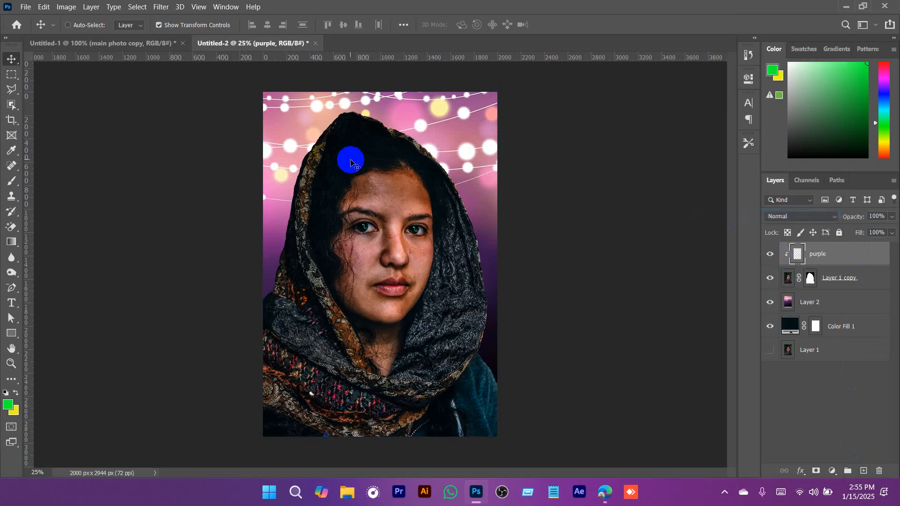
left_click(768, 278)
left_click(768, 279)
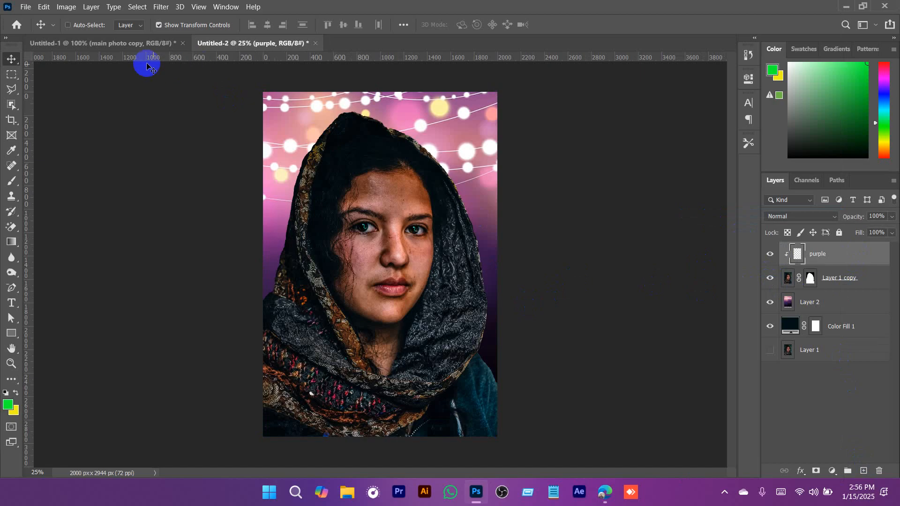
left_click(87, 42)
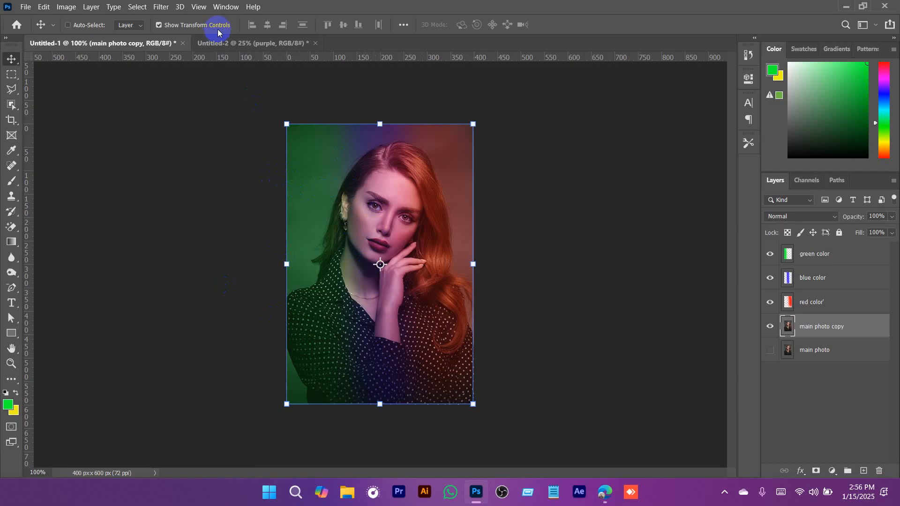
left_click(261, 43)
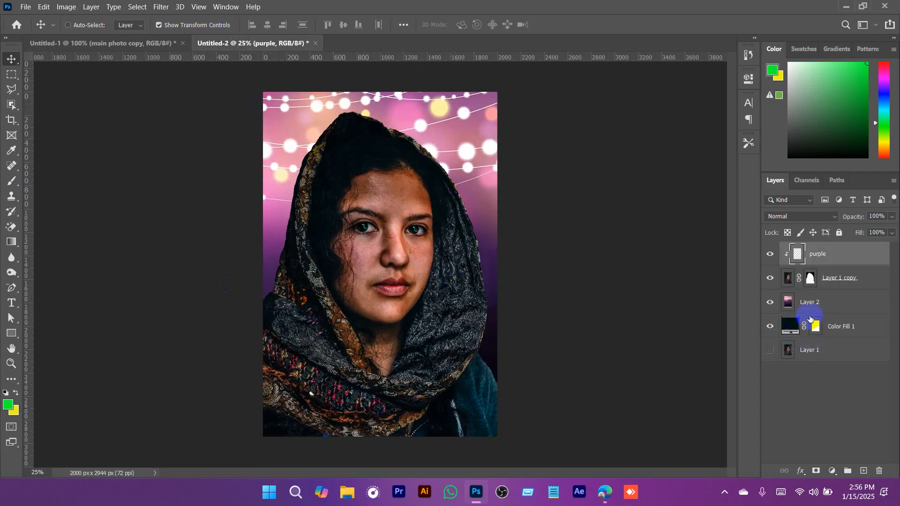
left_click(842, 281)
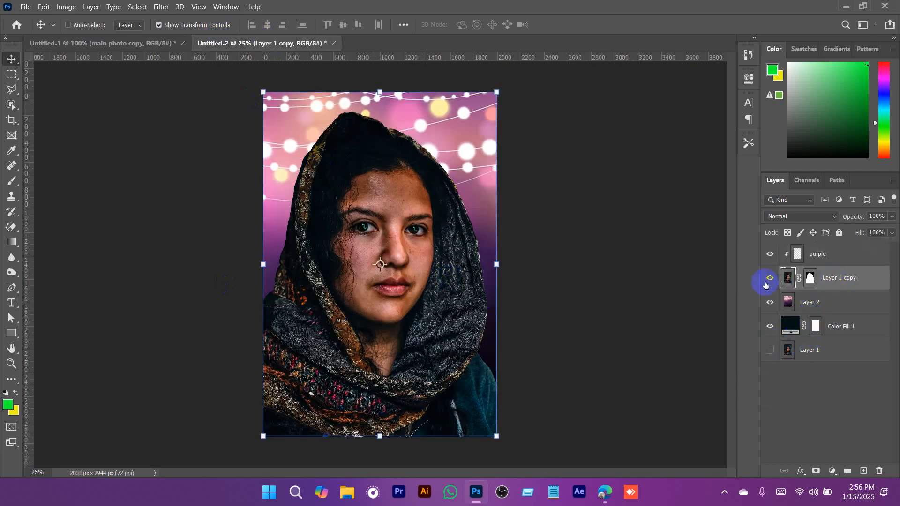
left_click(825, 258)
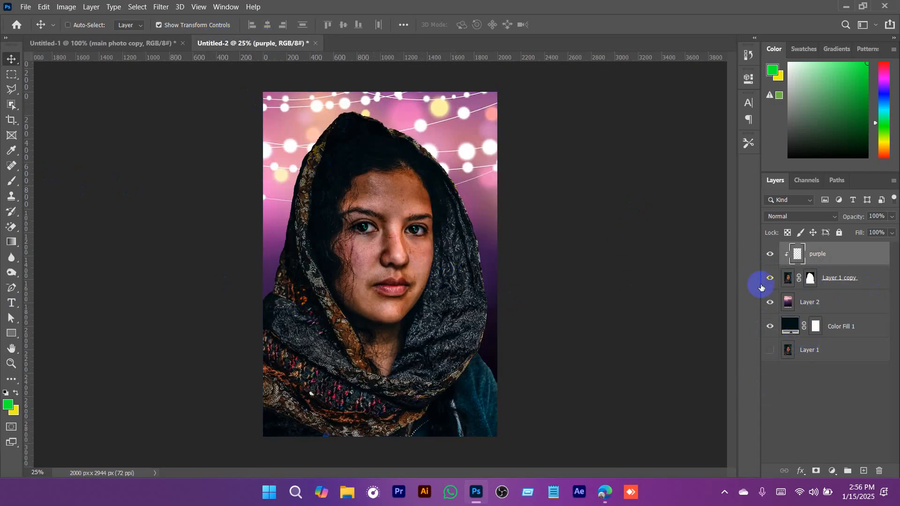
Set up a soft Brush at size 800 and change the "purple" layer's blend mode to Soft Light
left_click(12, 181)
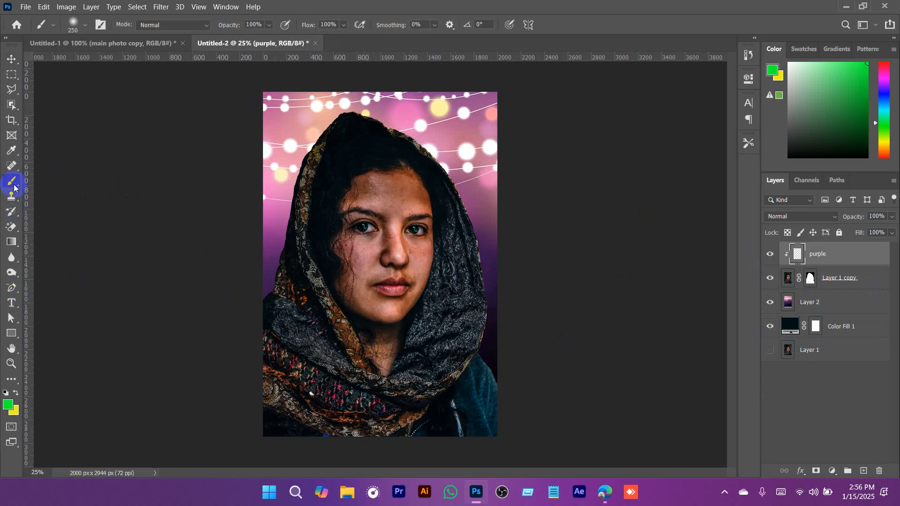
right_click(12, 181)
left_click(70, 181)
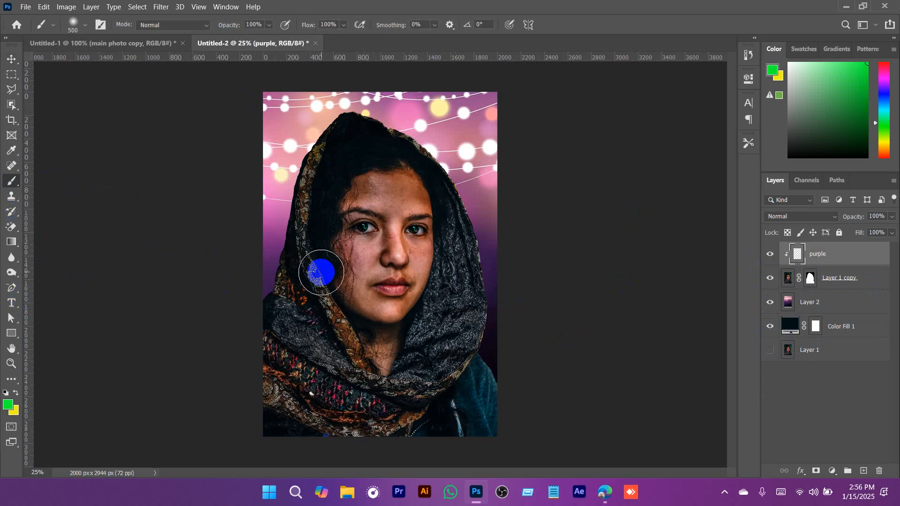
left_click(811, 217)
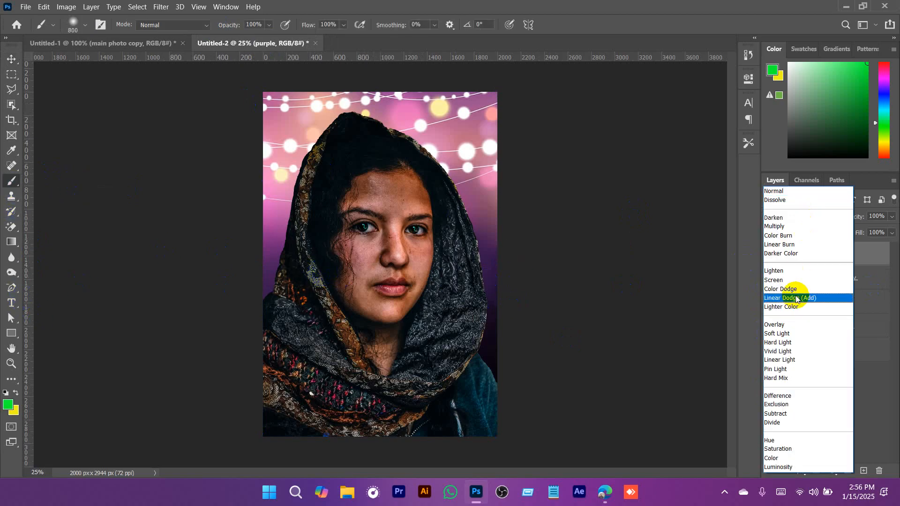
left_click(777, 333)
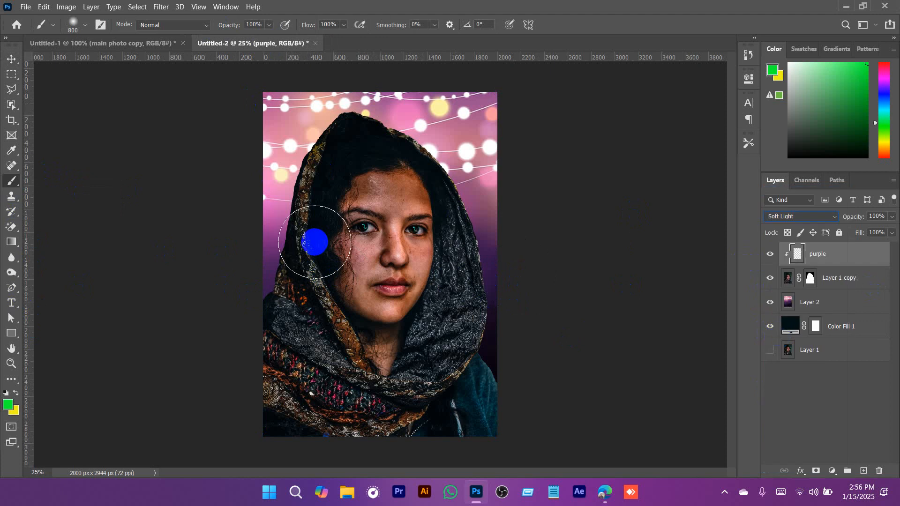
Choose a hot pink foreground color and brush it over the left side of the scarf and face on "purple"
left_click(7, 404)
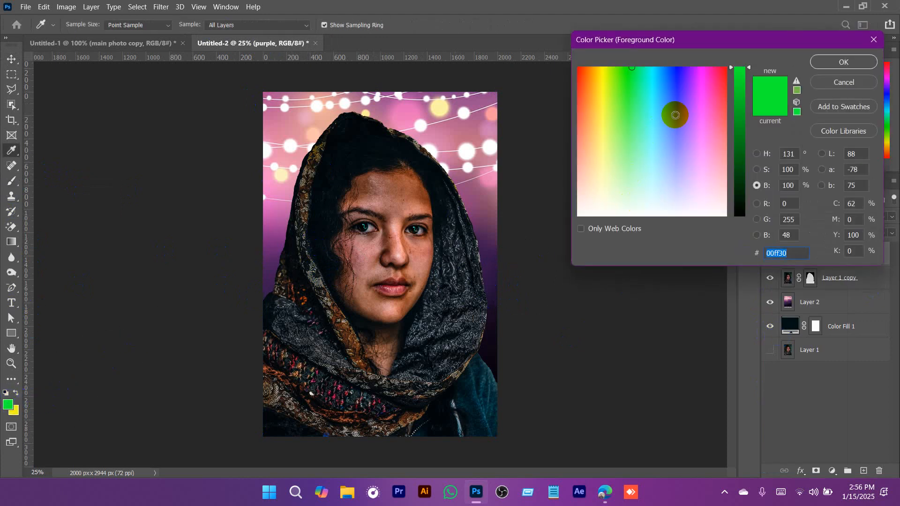
left_click(707, 66)
left_click(825, 61)
mouse_move(320, 136)
left_mouse_down()
mouse_move(286, 161)
mouse_move(303, 146)
mouse_move(260, 270)
mouse_move(294, 171)
mouse_move(260, 294)
mouse_move(266, 321)
mouse_move(298, 261)
mouse_move(256, 409)
mouse_move(277, 353)
mouse_move(270, 424)
mouse_move(289, 261)
mouse_move(316, 205)
mouse_move(309, 241)
mouse_move(343, 113)
mouse_move(345, 159)
mouse_move(403, 125)
mouse_move(321, 224)
left_mouse_up()
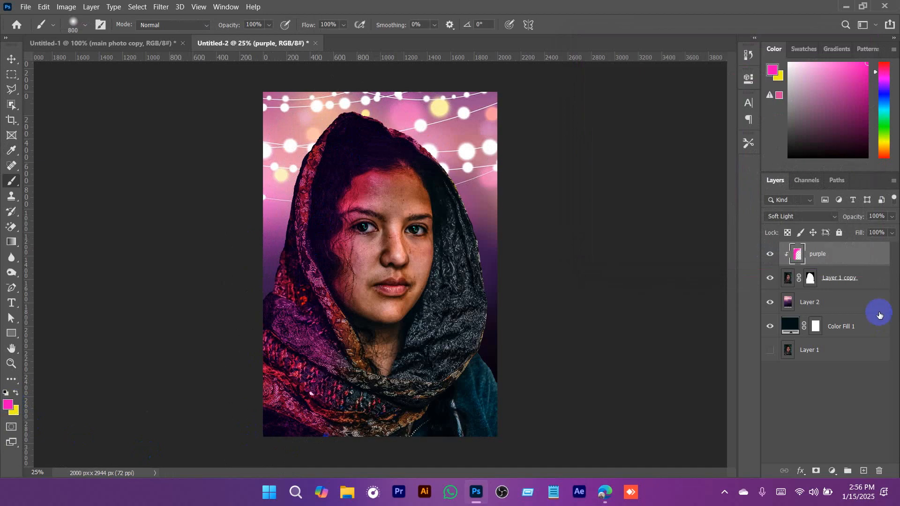
Add a new clipped layer above "purple" and set the foreground color to blue #0042ff
left_click(860, 470)
right_click(823, 254)
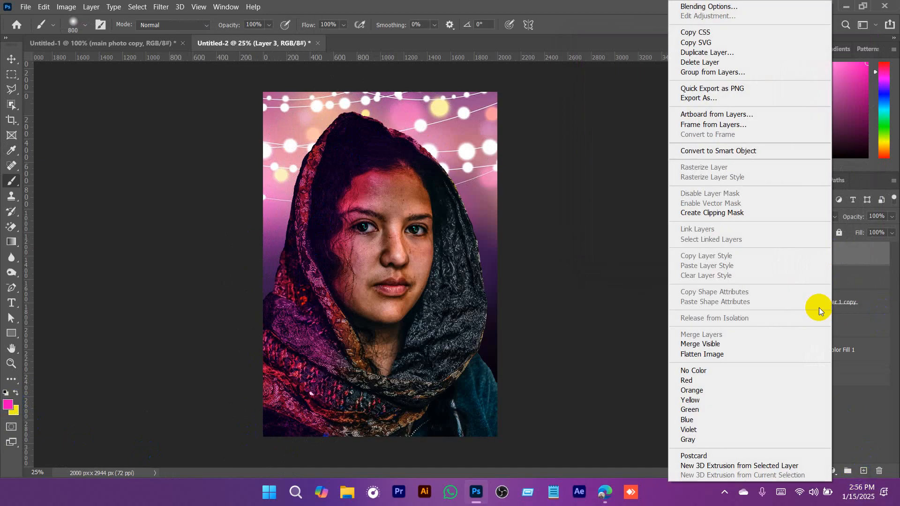
left_click(709, 213)
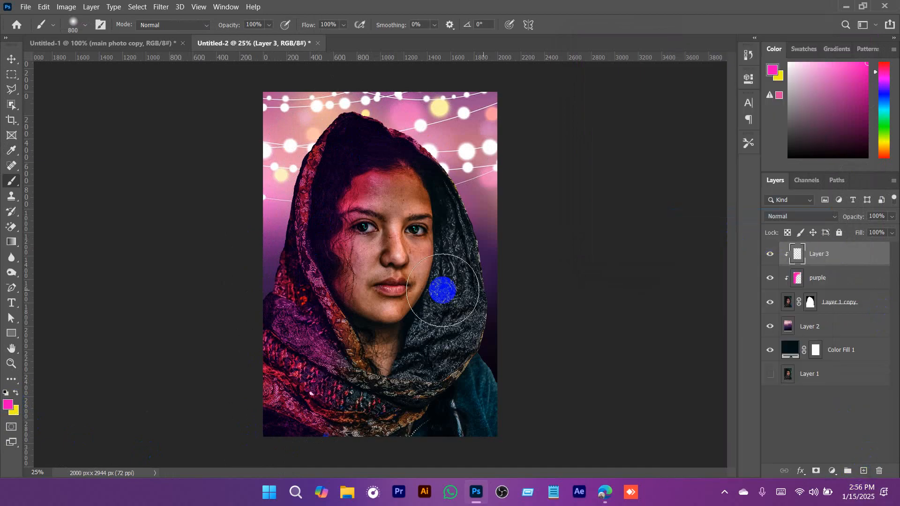
left_click(7, 404)
left_click(675, 72)
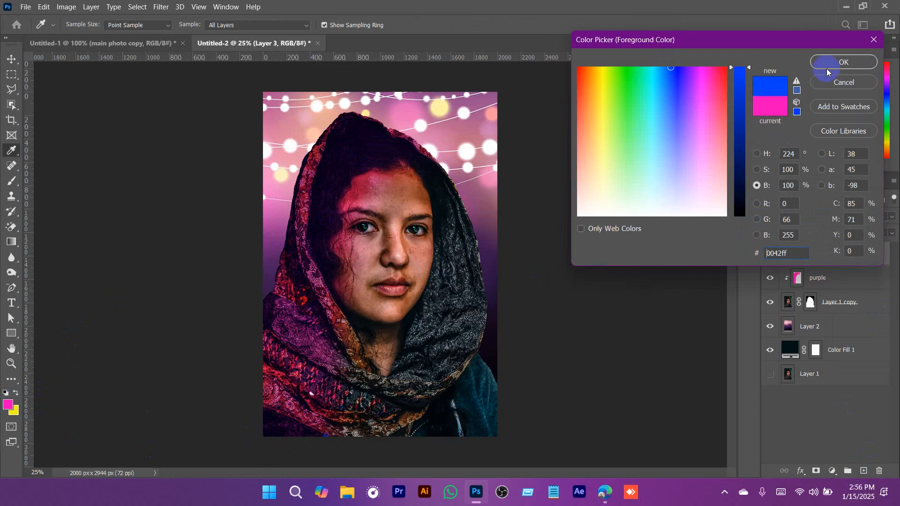
left_click(844, 62)
key("b")
mouse_move(408, 145)
left_mouse_down()
mouse_move(381, 171)
mouse_move(402, 153)
mouse_move(394, 187)
left_mouse_up()
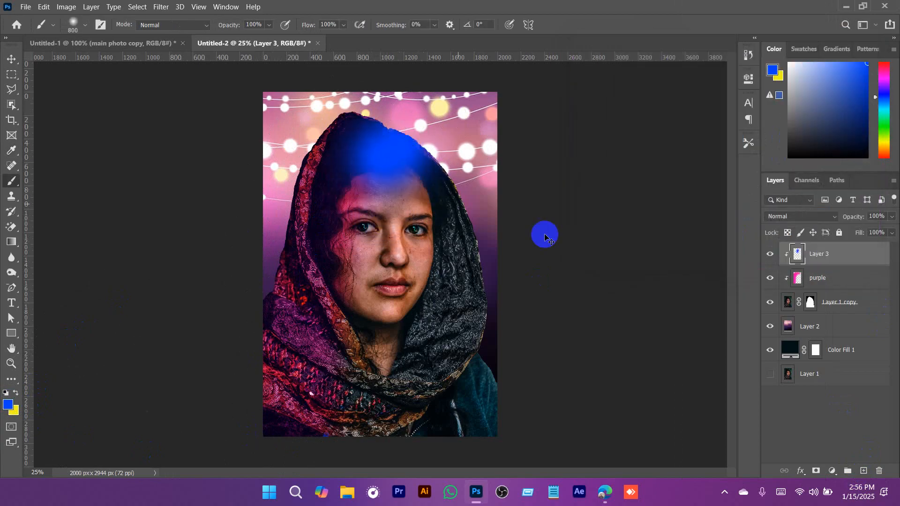
left_click(798, 217)
left_click(771, 70)
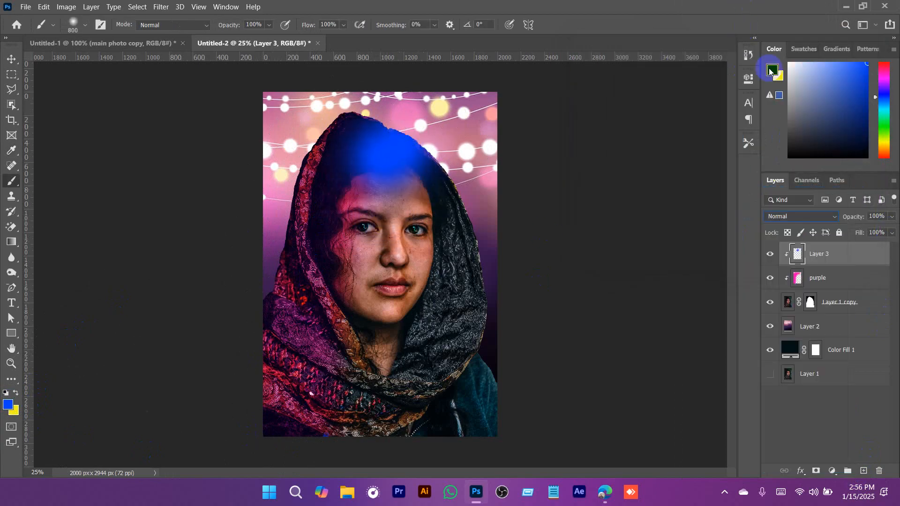
key("ctrl+z")
key("ctrl+z")
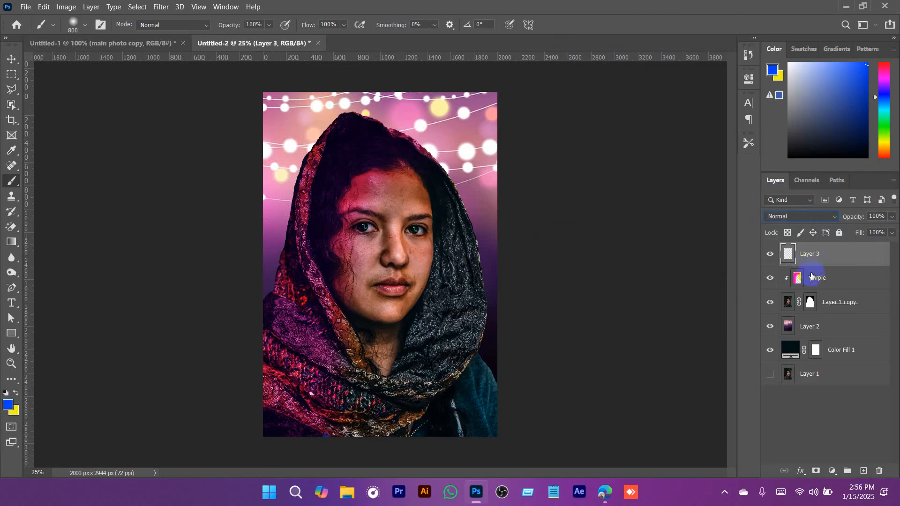
Clip Layer 3 to the portrait below and set its blend mode to Soft Light
left_click(794, 266, "alt")
left_click(798, 216)
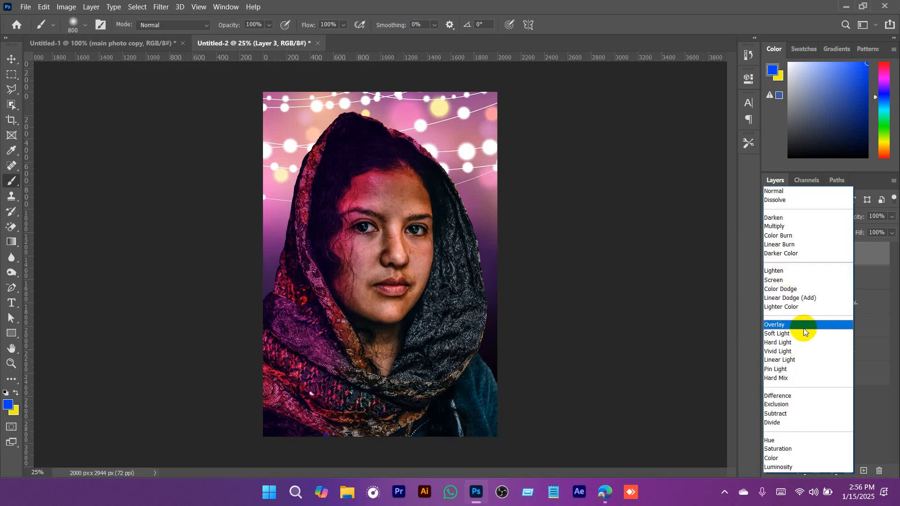
left_click(787, 335)
Brush blue light over the top of the head and middle of the face on Layer 3, undoing the strokes over the neck scarf
mouse_move(344, 139)
left_mouse_down()
mouse_move(423, 139)
mouse_move(380, 228)
mouse_move(398, 161)
mouse_move(363, 358)
mouse_move(355, 288)
mouse_move(356, 448)
mouse_move(350, 346)
mouse_move(355, 400)
mouse_move(368, 334)
mouse_move(379, 134)
mouse_move(396, 221)
left_mouse_up()
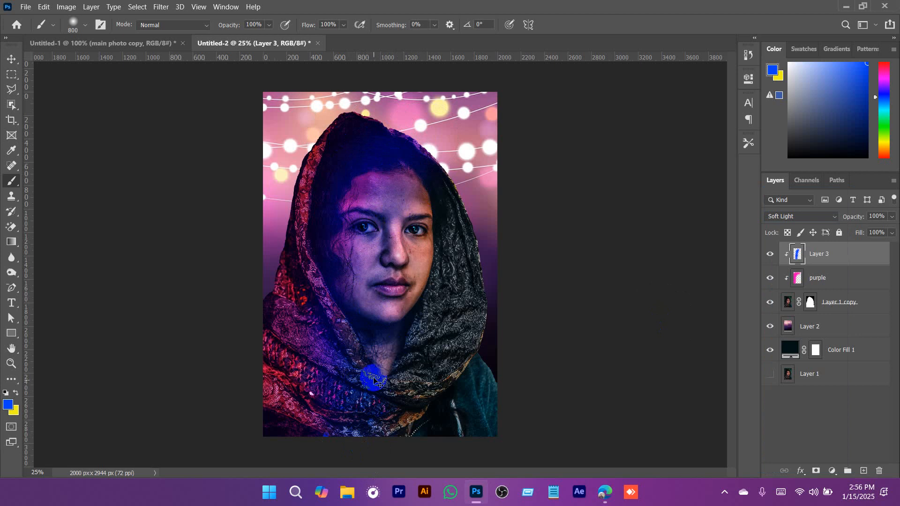
key("ctrl+z")
key("ctrl+z")
key("ctrl+z")
mouse_move(360, 305)
left_mouse_down()
mouse_move(395, 205)
mouse_move(366, 273)
mouse_move(394, 162)
mouse_move(436, 197)
mouse_move(418, 222)
left_mouse_up()
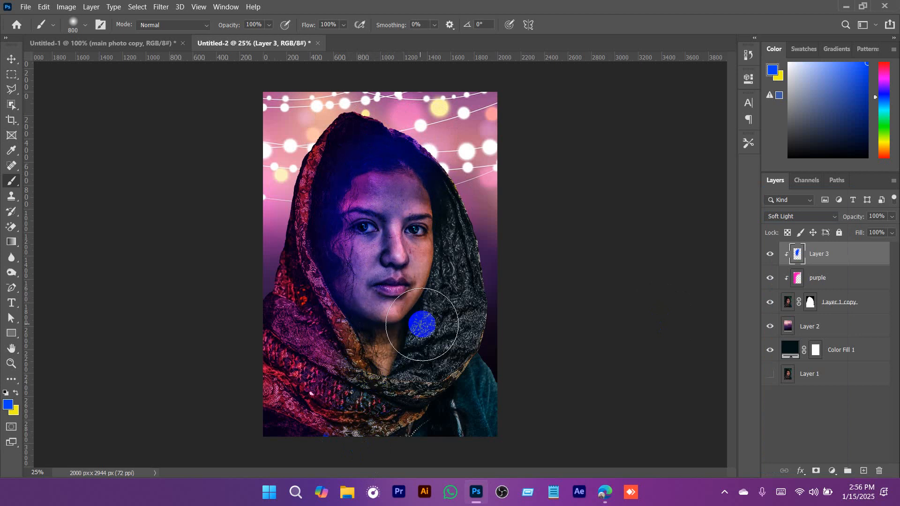
Add a new layer above Layer 3, clip it to the portrait, and set the foreground color to lime green
left_click(864, 472)
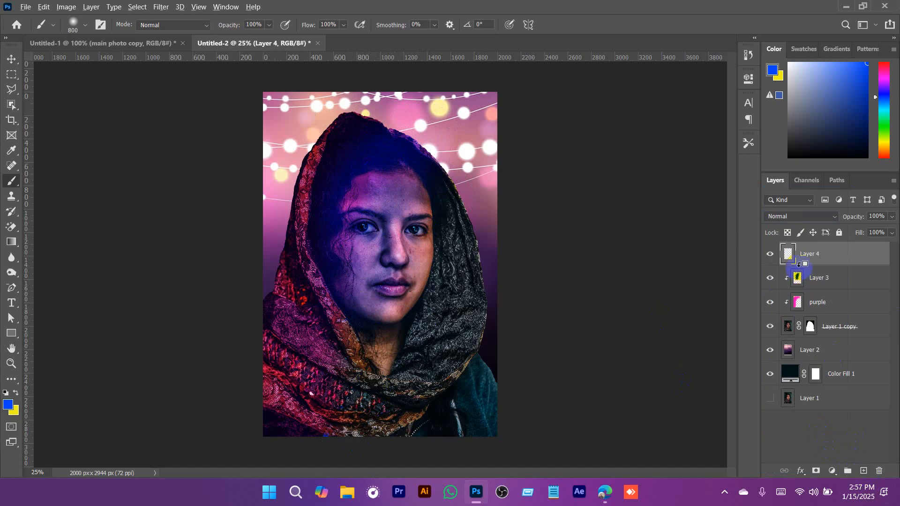
left_click(797, 265, "alt")
left_click(7, 404)
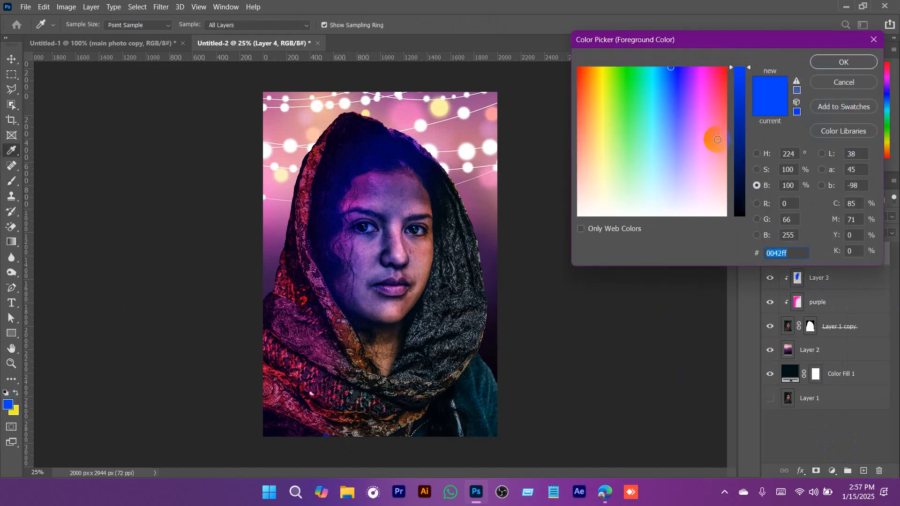
left_click_drag(717, 139, 617, 106)
left_click(826, 64)
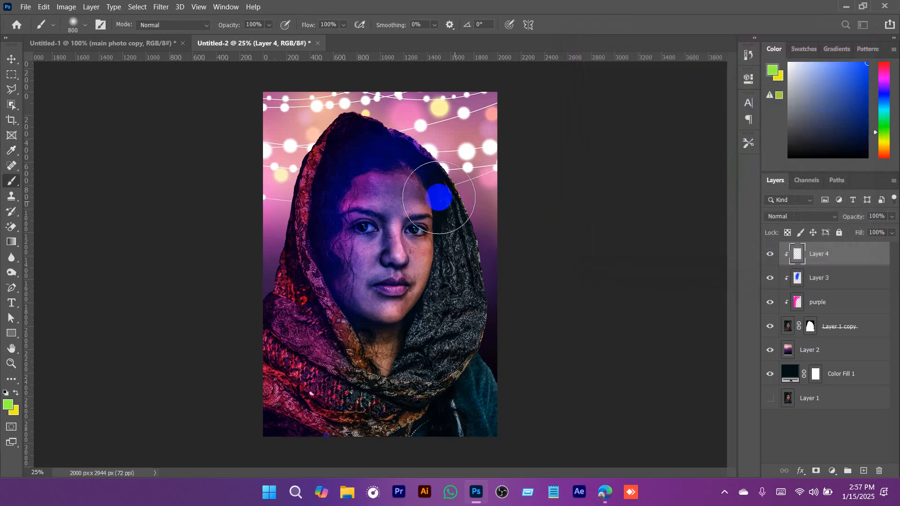
Set Layer 4 to Soft Light and brush green light over the shaded half of the face, the scarf beside it and the shoulder
mouse_move(425, 190)
left_mouse_down()
mouse_move(423, 275)
mouse_move(405, 322)
left_mouse_up()
key("ctrl+z")
left_click(808, 223)
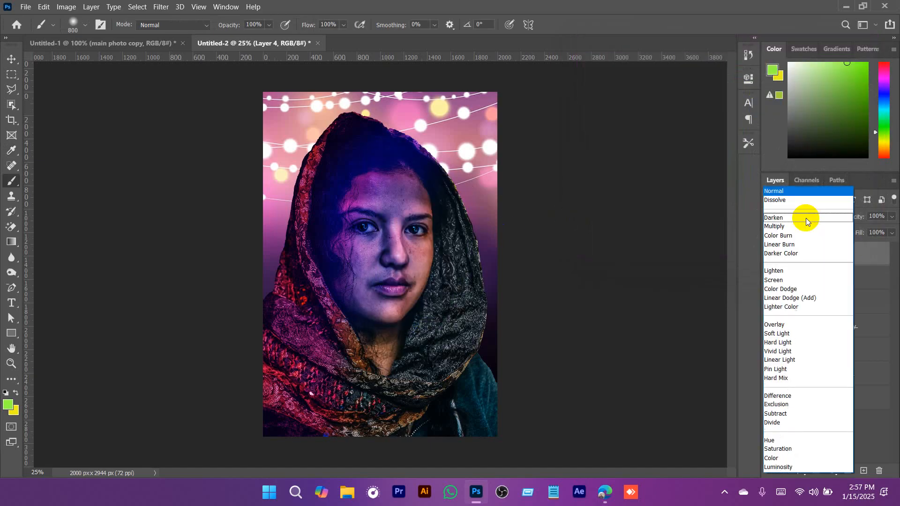
left_click(783, 330)
mouse_move(395, 182)
left_mouse_down()
mouse_move(415, 335)
mouse_move(427, 206)
mouse_move(469, 350)
mouse_move(448, 194)
mouse_move(482, 390)
mouse_move(464, 389)
mouse_move(480, 353)
mouse_move(446, 413)
mouse_move(454, 394)
mouse_move(444, 395)
mouse_move(446, 209)
mouse_move(437, 164)
mouse_move(506, 317)
mouse_move(457, 171)
mouse_move(535, 374)
mouse_move(494, 201)
mouse_move(426, 122)
mouse_move(434, 164)
mouse_move(397, 145)
left_mouse_up()
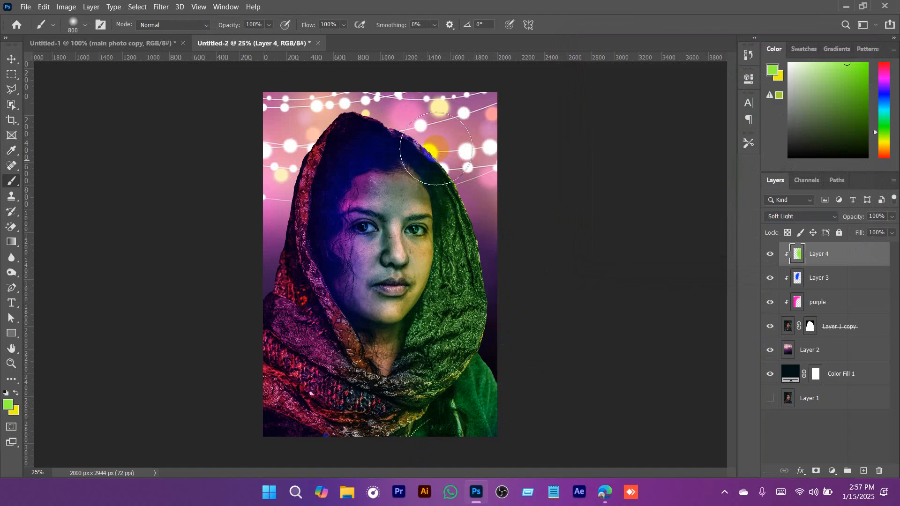
mouse_move(467, 363)
left_mouse_down()
mouse_move(410, 435)
mouse_move(427, 290)
mouse_move(417, 410)
mouse_move(377, 410)
mouse_move(376, 443)
mouse_move(393, 412)
left_mouse_up()
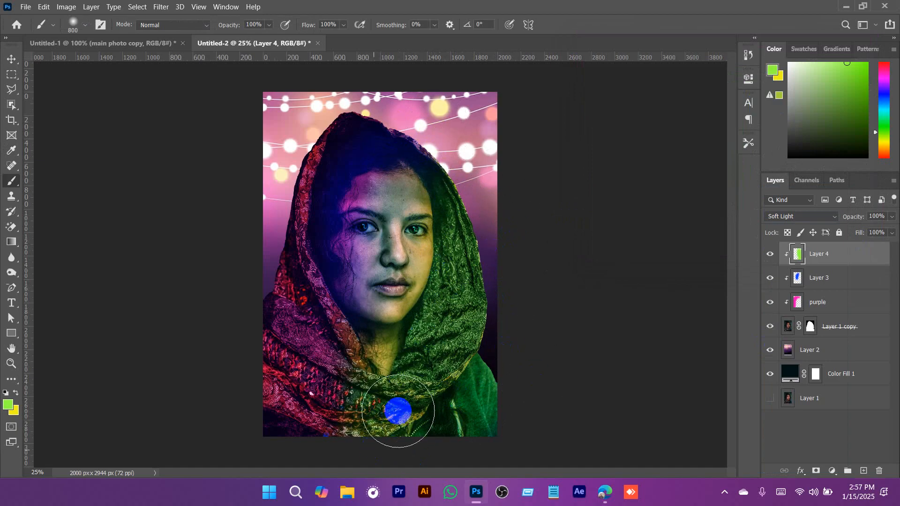
On the "purple" layer, change the foreground color to red-orange and brush it over the lower folds of the scarf
left_click(815, 307)
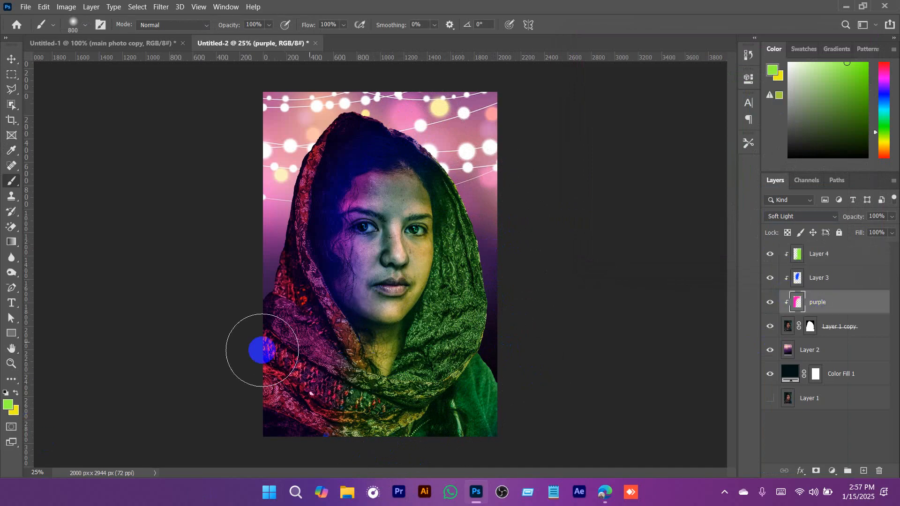
left_click(10, 404)
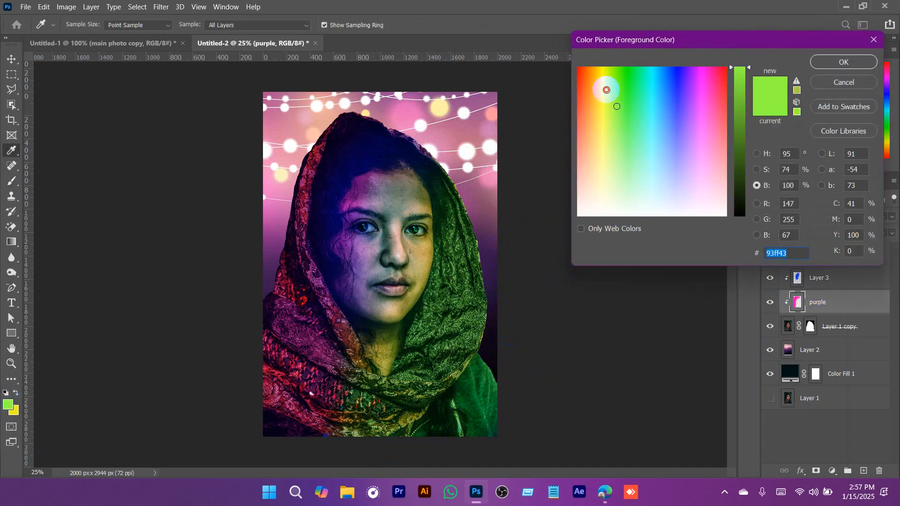
left_click_drag(594, 72, 580, 67)
left_click(842, 62)
mouse_move(398, 377)
left_mouse_down()
mouse_move(379, 445)
mouse_move(288, 415)
mouse_move(353, 449)
mouse_move(381, 444)
mouse_move(357, 392)
mouse_move(355, 439)
mouse_move(521, 439)
mouse_move(480, 449)
mouse_move(491, 411)
mouse_move(460, 428)
mouse_move(498, 343)
mouse_move(397, 374)
mouse_move(411, 405)
mouse_move(431, 409)
mouse_move(441, 430)
mouse_move(426, 439)
mouse_move(410, 426)
mouse_move(473, 456)
left_mouse_up()
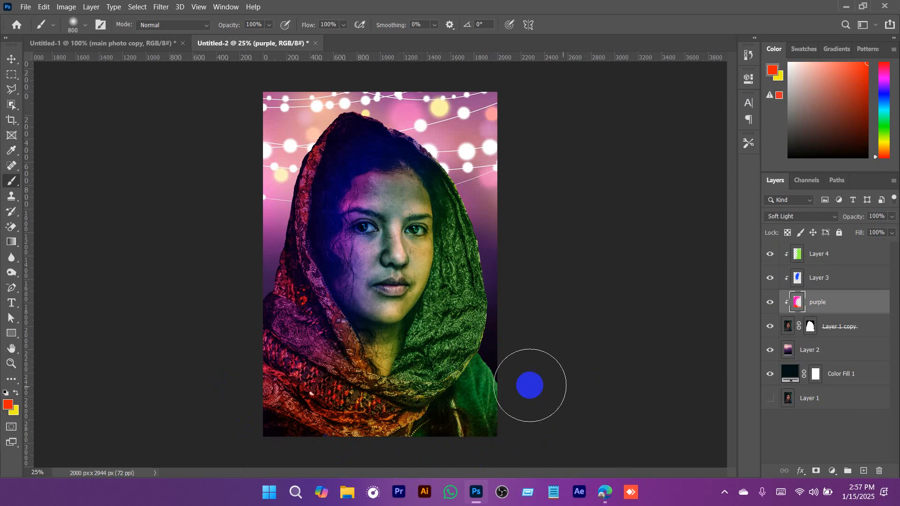
Reduce the opacity of the "purple", Layer 3 and Layer 4 color layers together to about 79%
left_click(833, 254, "shift")
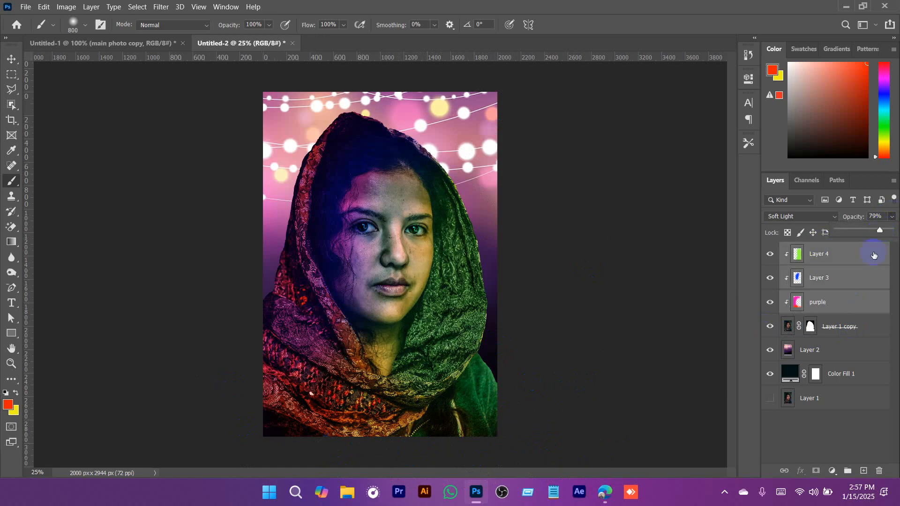
left_click(820, 431)
Apply a Gaussian Blur with a 40-pixel radius to the party-lights background on Layer 2
left_click(836, 358)
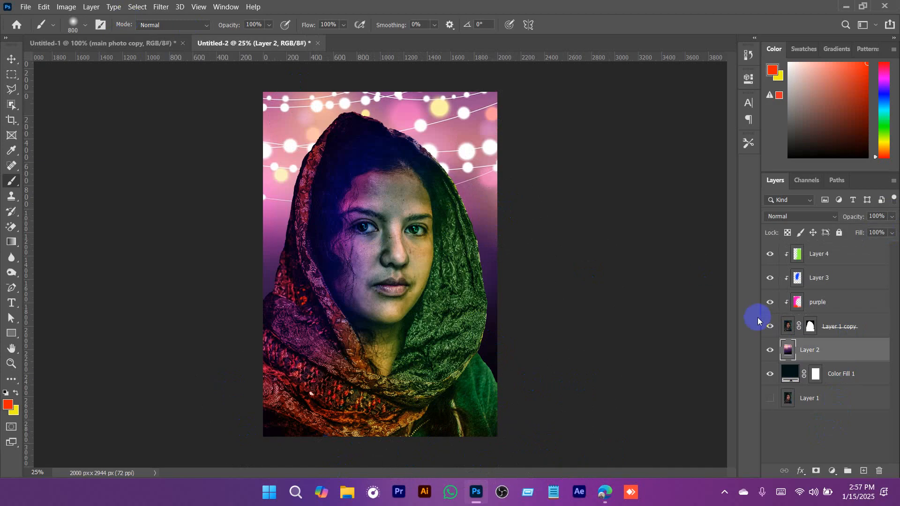
left_click(161, 7)
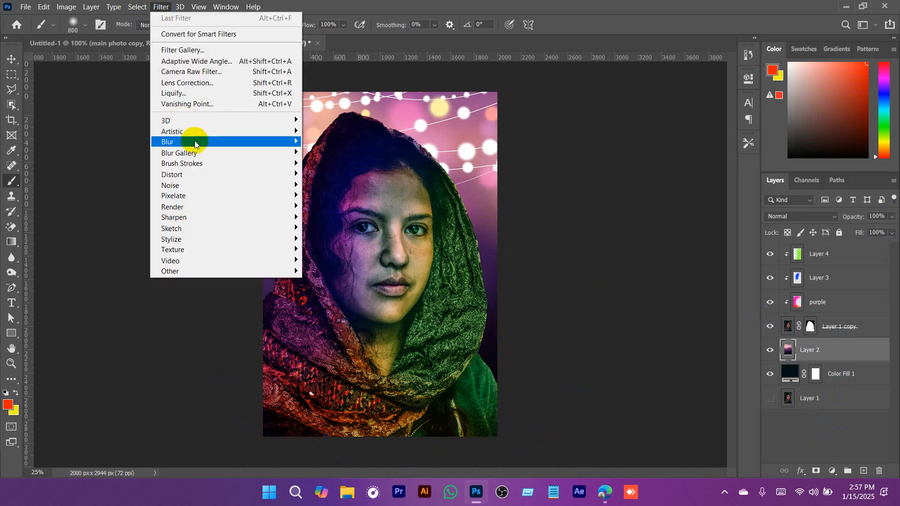
mouse_move(197, 142)
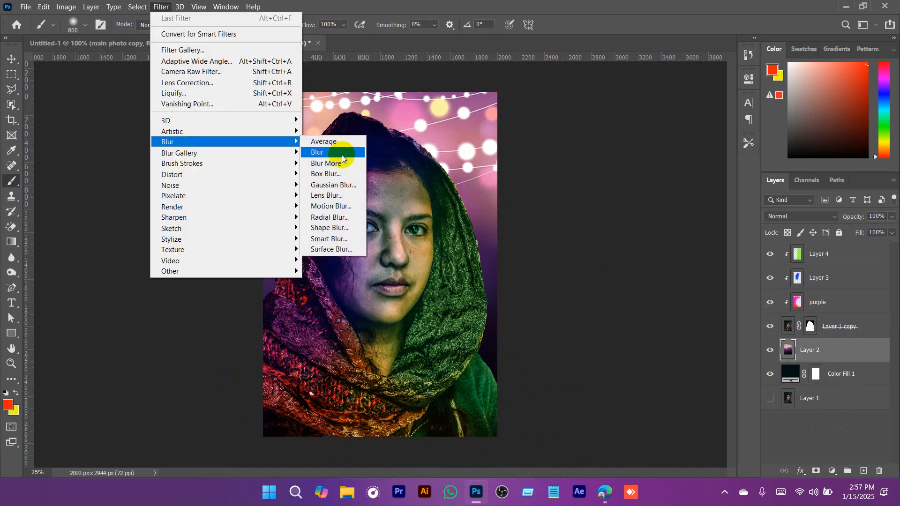
left_click(340, 187)
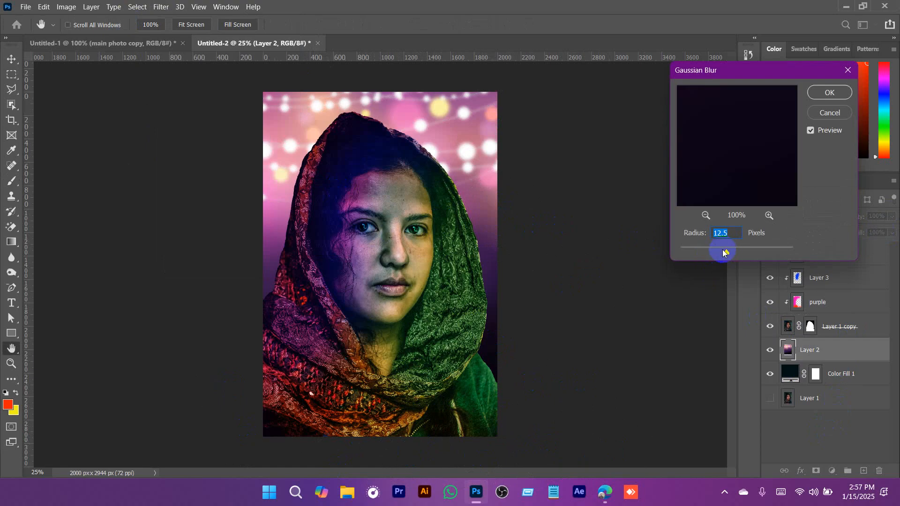
left_click_drag(747, 253, 739, 254)
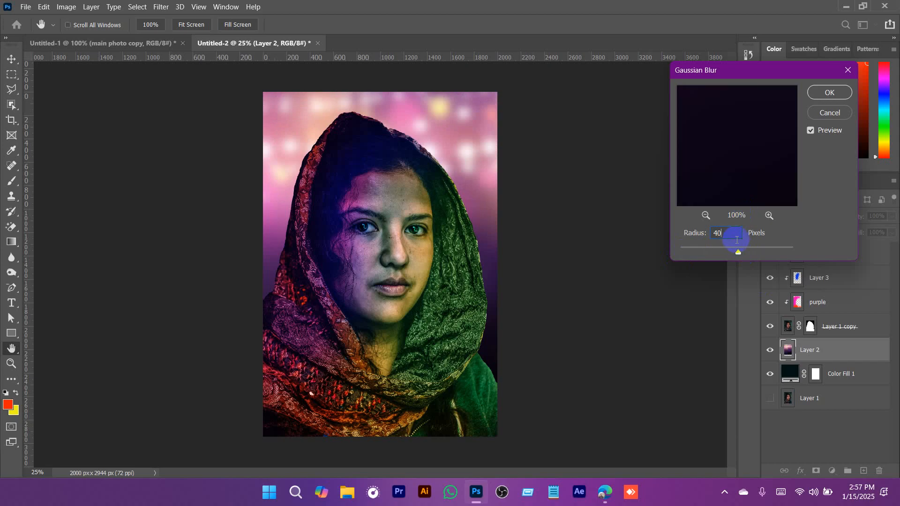
left_click(829, 93)
key("b")
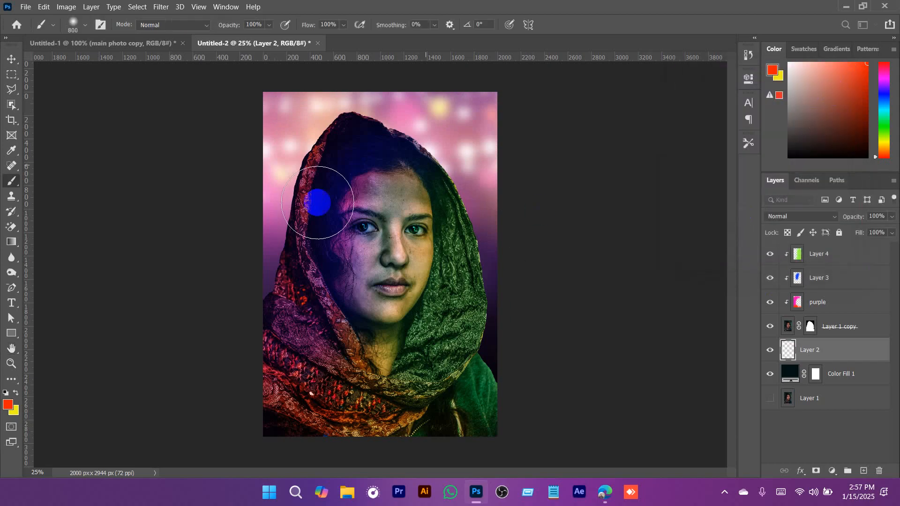
Switch to the browser and search Google Images for "sun luight effects"
left_click(609, 499)
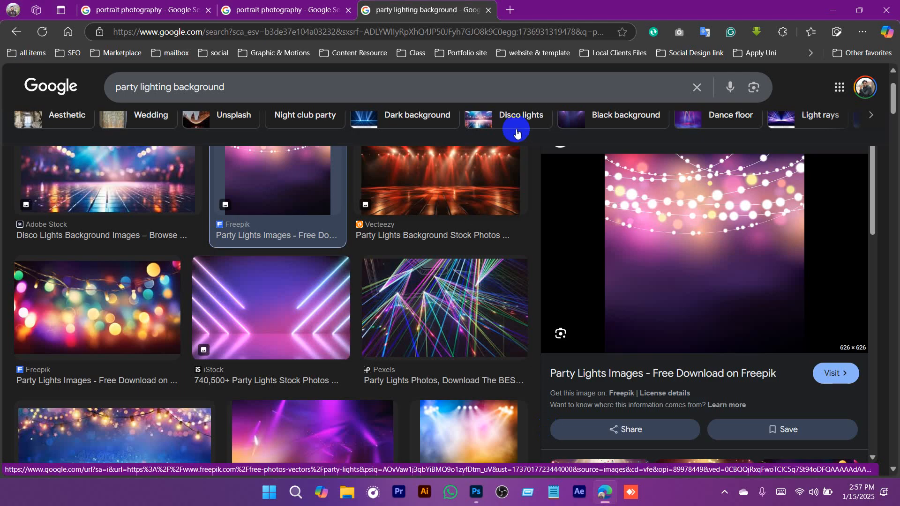
scroll(487, 340, "down", 5)
scroll(454, 353, "down", 3)
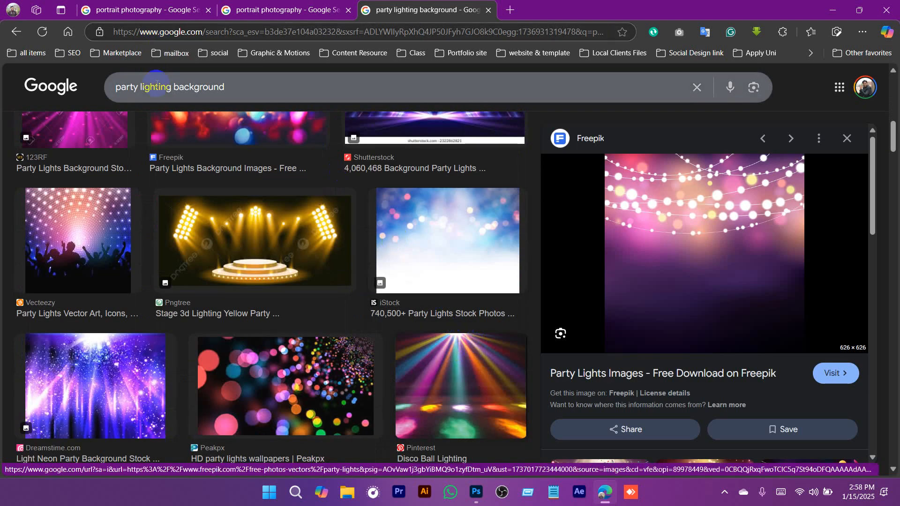
left_click_drag(226, 89, 95, 89)
type("sun luight e")
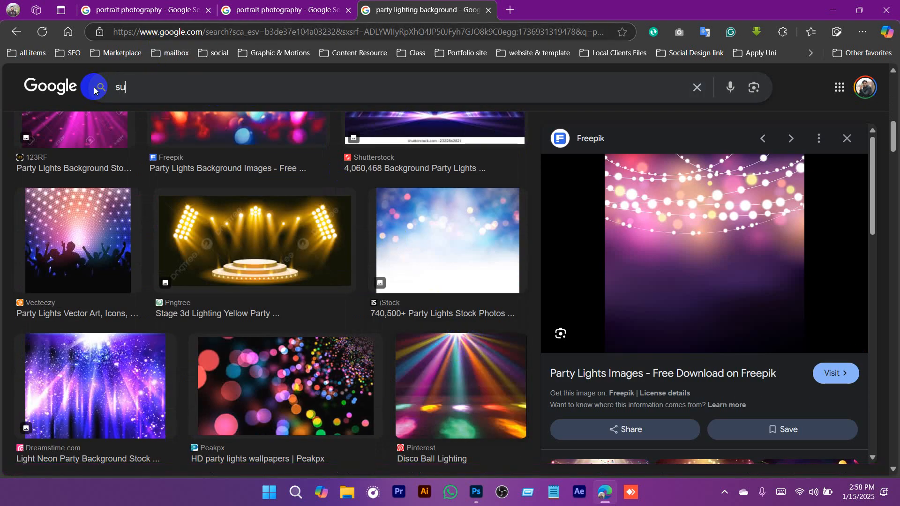
type("ffects")
key("Return")
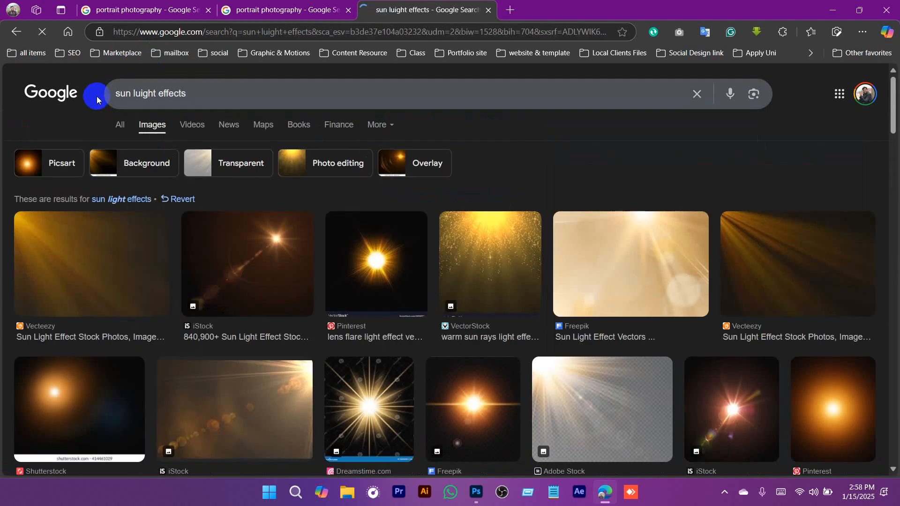
Find the golden light-burst image from Freepik among the sun light results and copy it
scroll(295, 336, "down", 3)
scroll(295, 337, "down", 10)
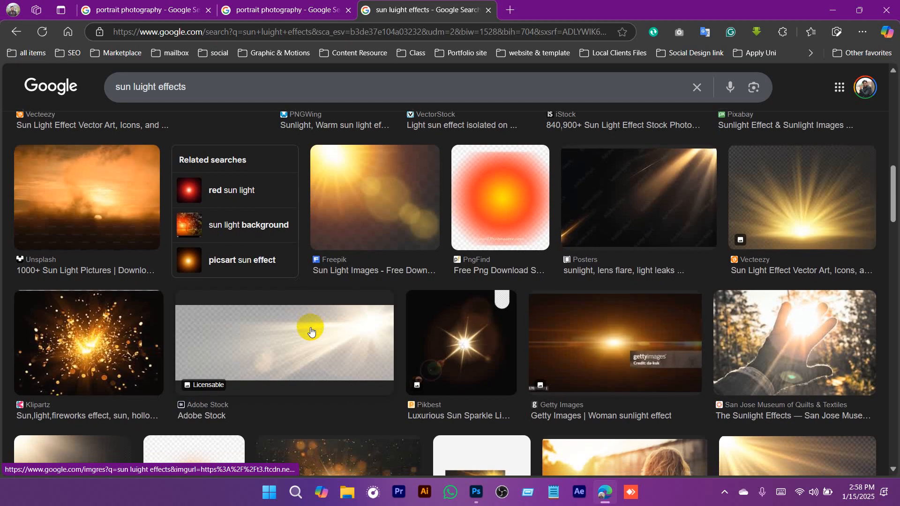
scroll(311, 331, "down", 3)
left_click(478, 162)
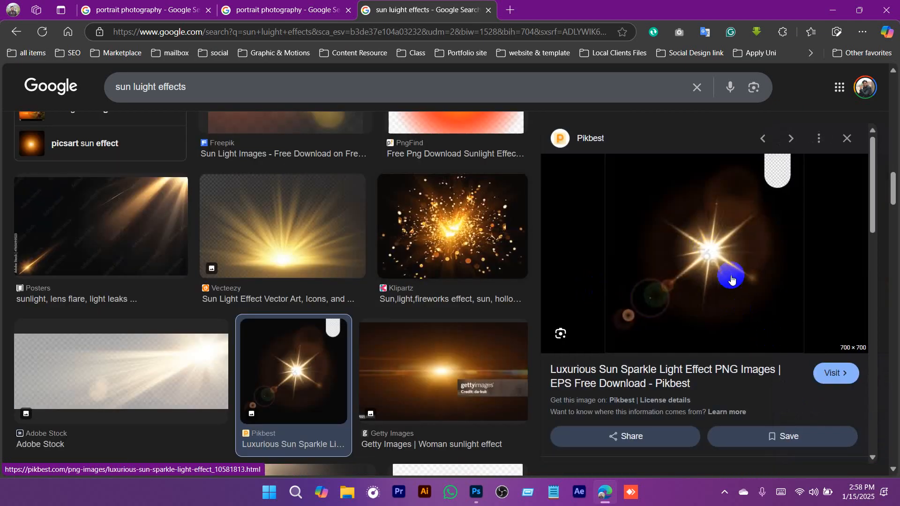
scroll(727, 277, "down", 5)
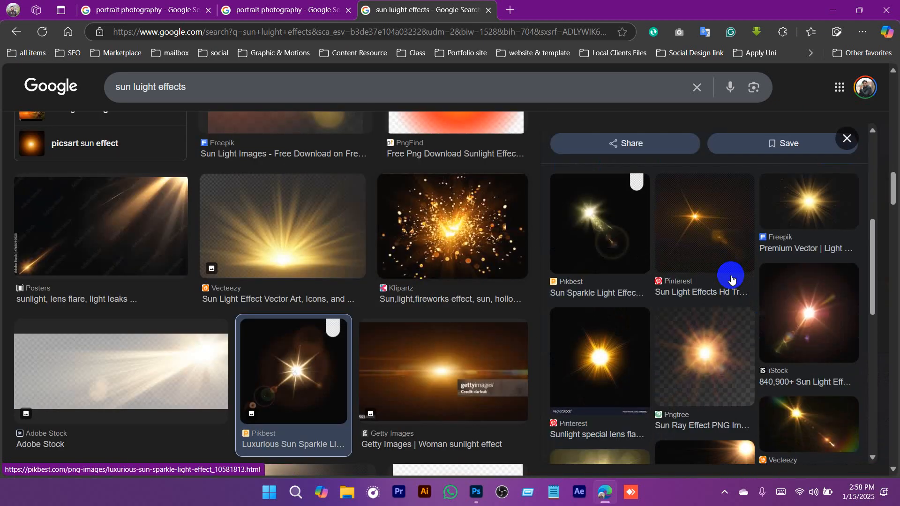
left_click(832, 243)
right_click(670, 215)
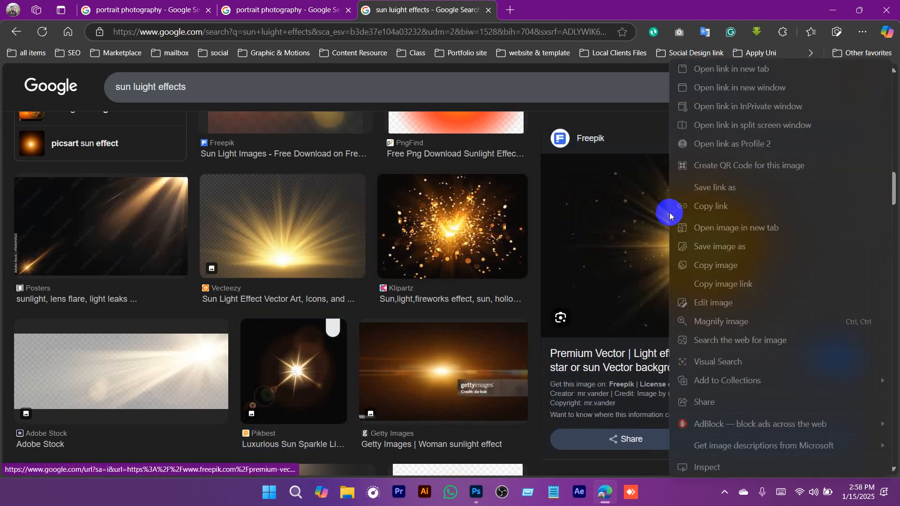
left_click(703, 268)
Switch back to Photoshop, paste the light-burst image as a new layer and place it directly above Layer 2
key("alt+Tab")
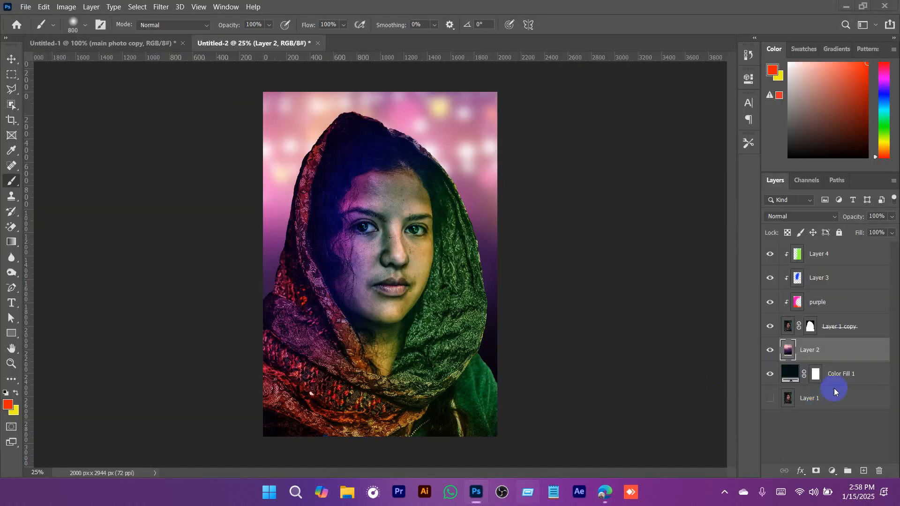
left_click(845, 374)
key("ctrl+v")
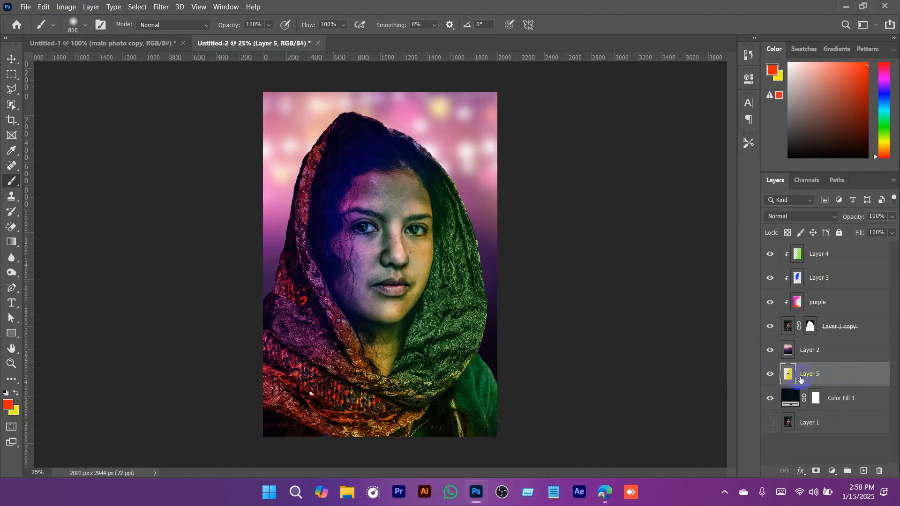
left_click_drag(815, 378, 823, 341)
Enlarge the light burst on Layer 5 to about 715% width and 748% height, centering its rays behind the head
key("v")
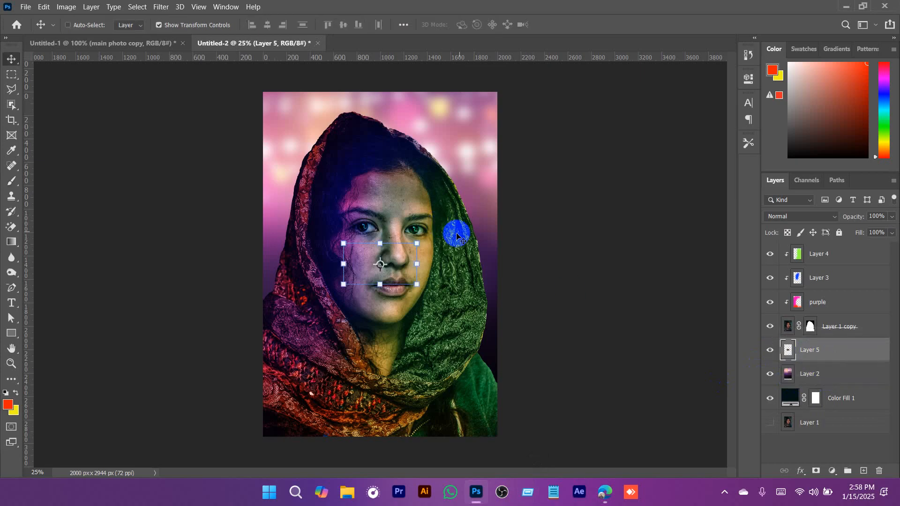
left_click_drag(417, 264, 665, 342)
left_click_drag(514, 283, 514, 249)
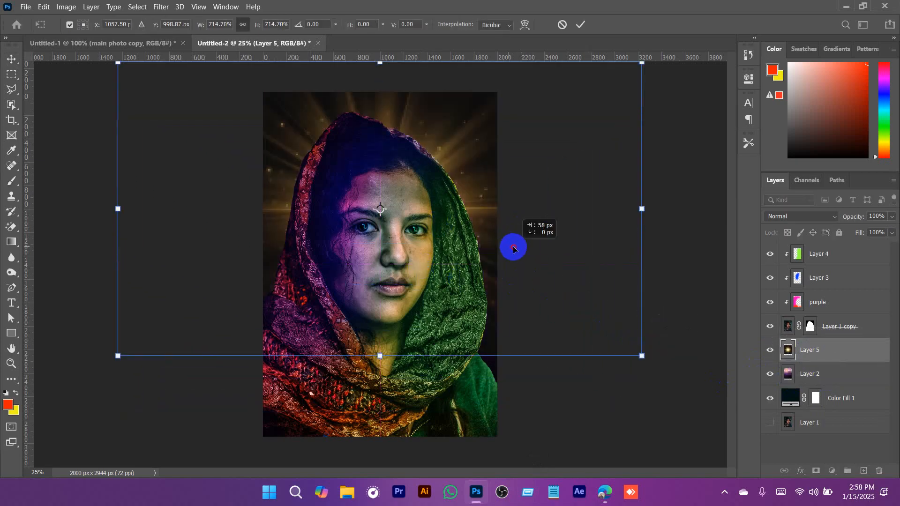
left_click_drag(386, 356, 391, 373)
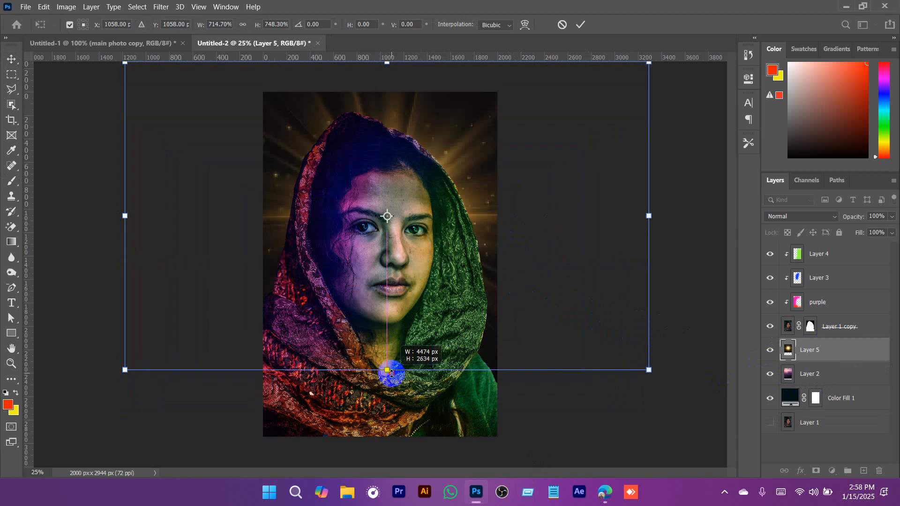
key("Return")
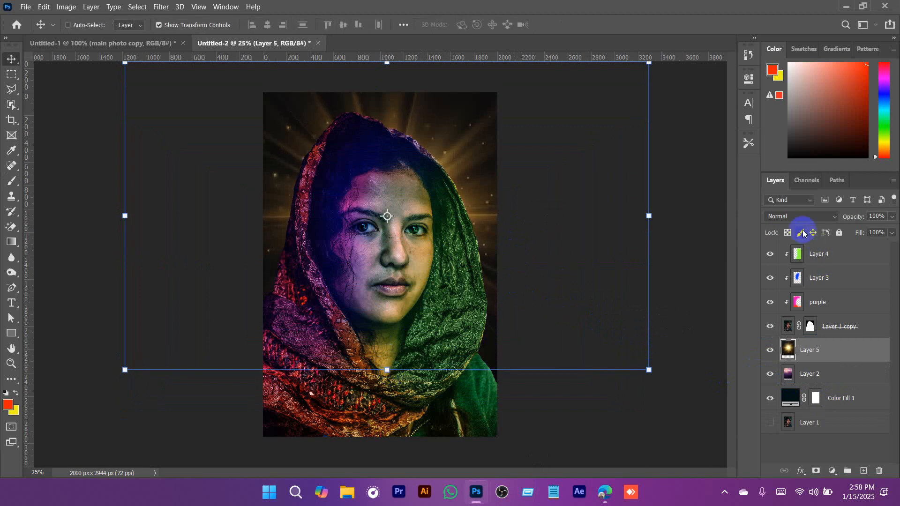
Set Layer 5 to Overlay, move the light burst up behind the top of the head and enlarge it further
left_click(791, 216)
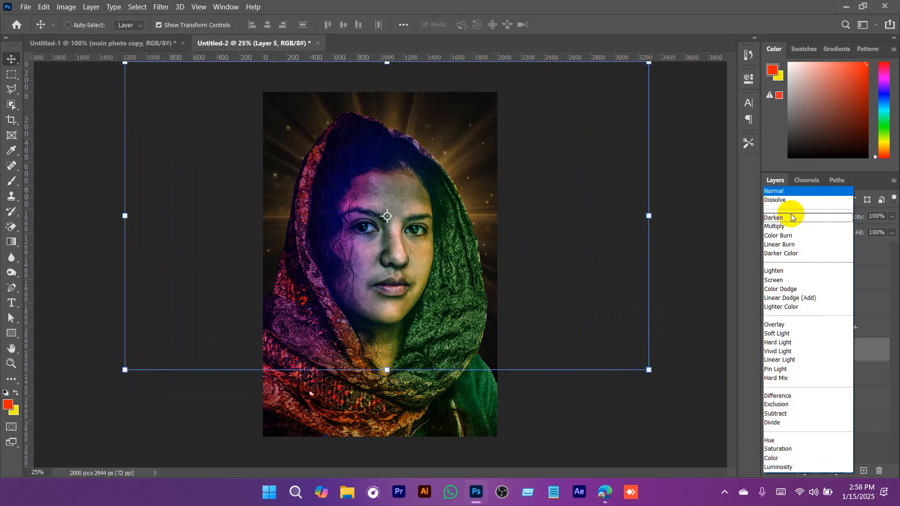
left_click(777, 325)
left_click_drag(440, 201, 453, 171)
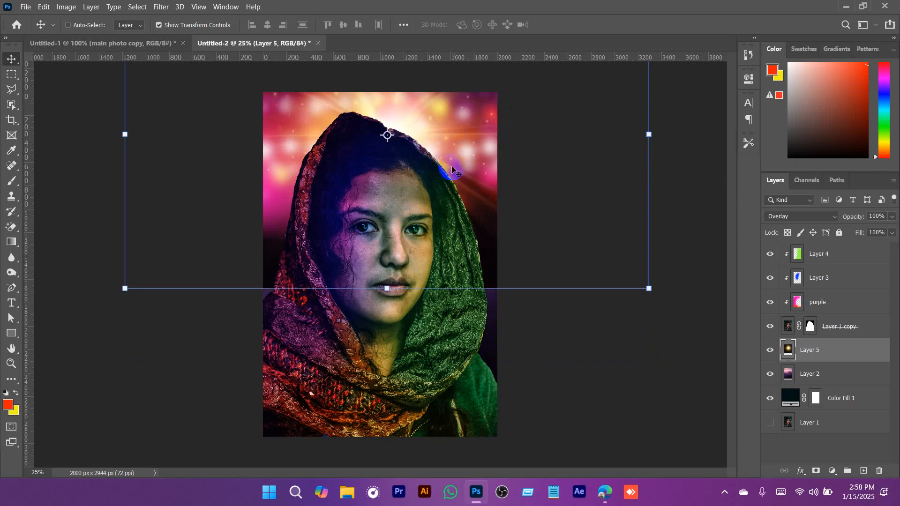
left_click_drag(392, 287, 423, 339)
left_click_drag(473, 204, 473, 210)
key("Return")
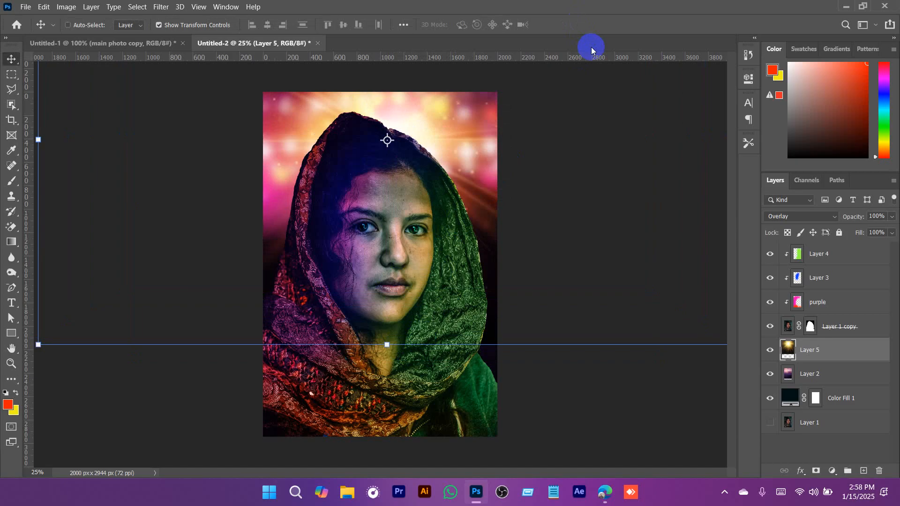
Toggle Layer 5 off and on at 50% zoom to examine its effect on the background beside the shoulder
left_click(806, 450)
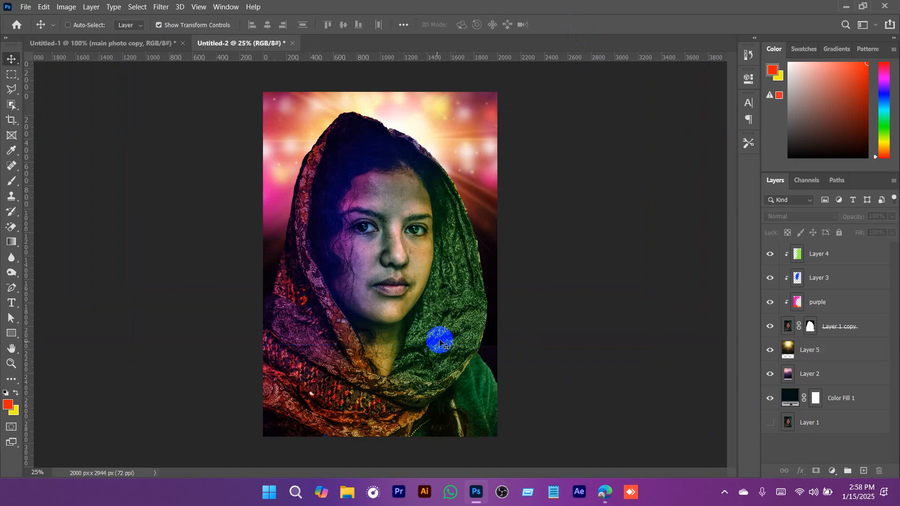
left_click(476, 347, "ctrl")
left_click(476, 348, "ctrl")
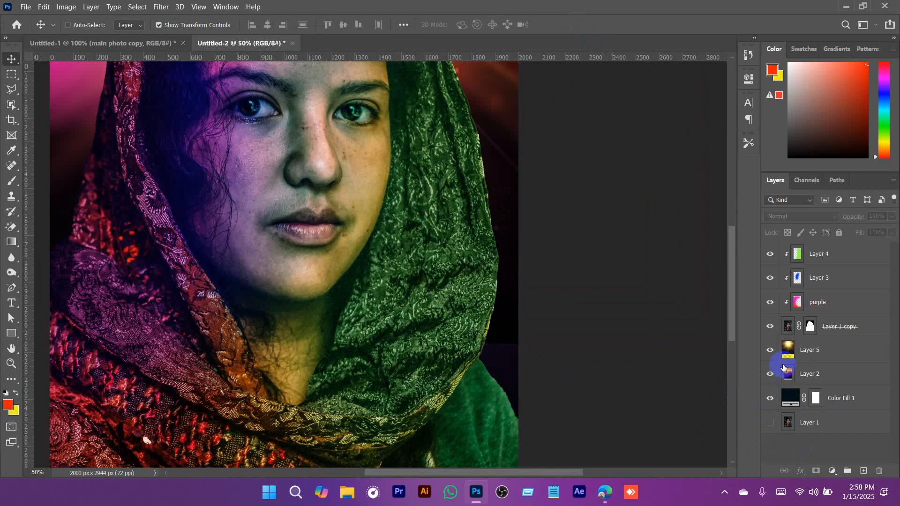
left_click(768, 350)
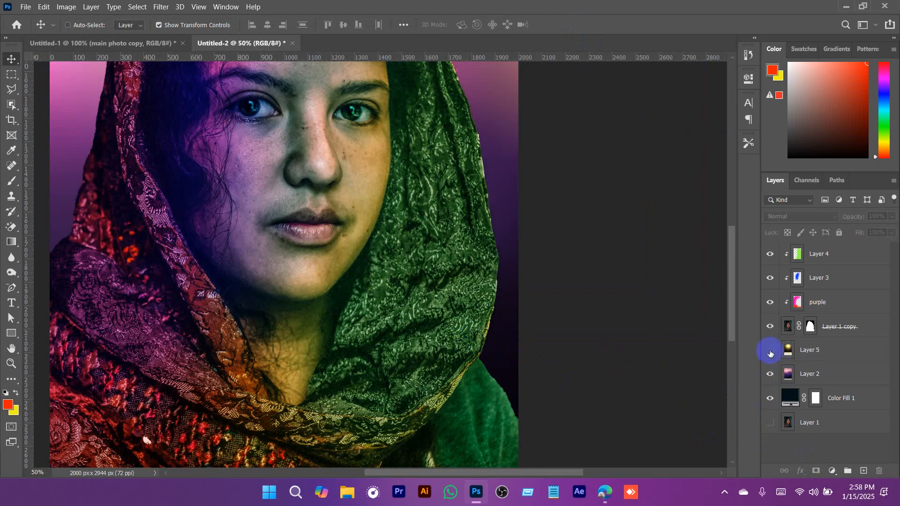
left_click(769, 353)
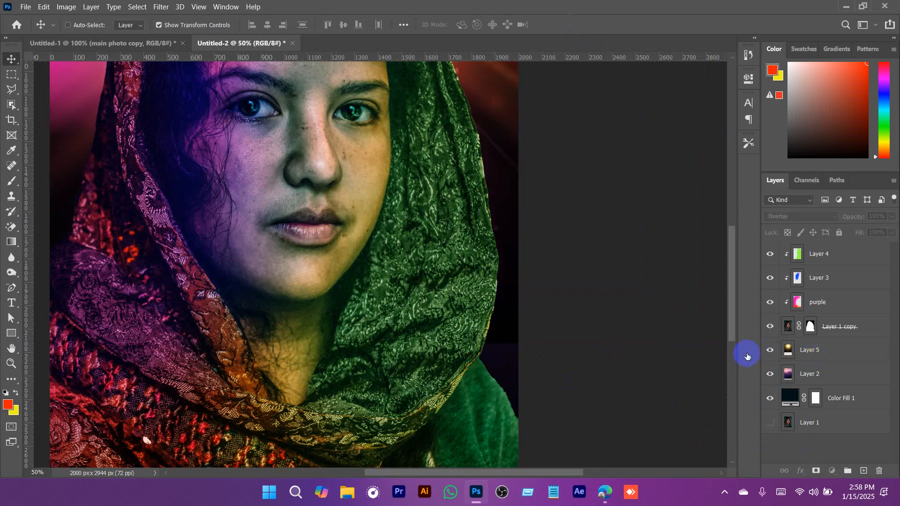
Switch from the Magic Eraser to the standard Eraser with a soft brush at 0% hardness for Layer 5
right_click(12, 186)
right_click(11, 228)
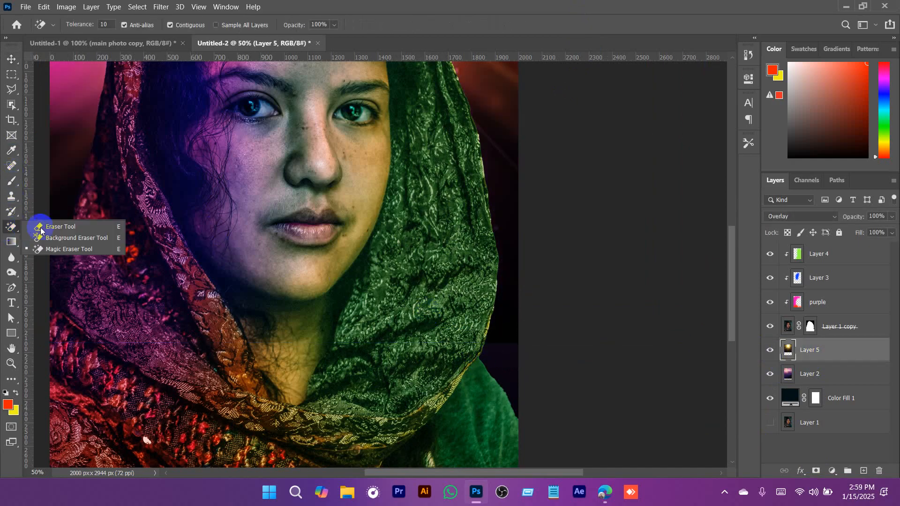
left_click(40, 226)
right_click(15, 228)
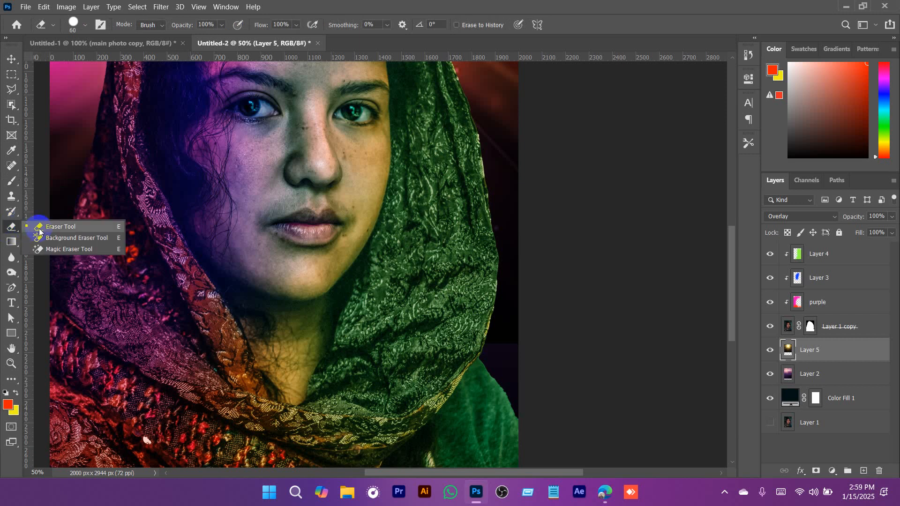
left_click(39, 226)
right_click(263, 145)
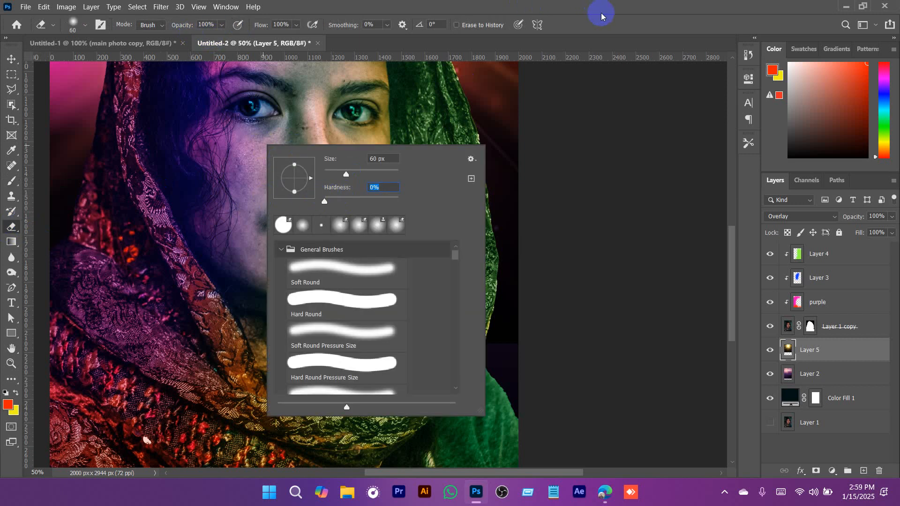
key("Return")
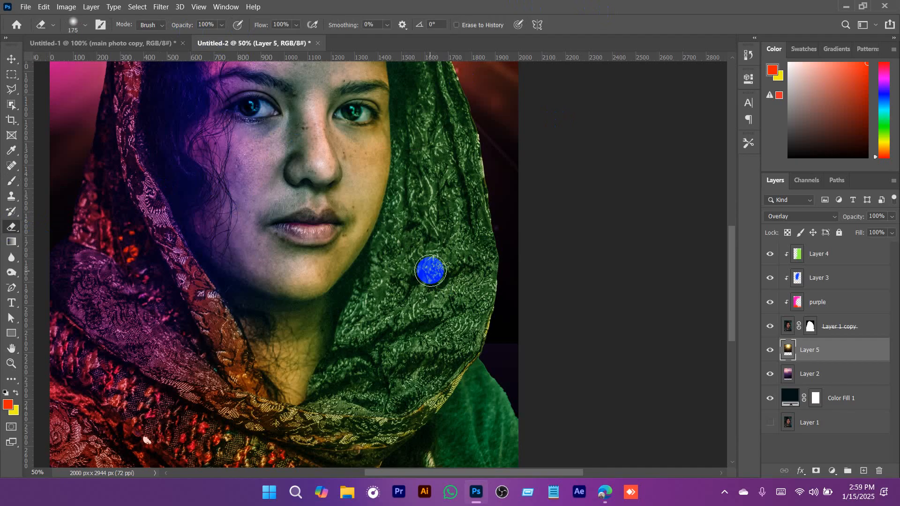
Enlarge the eraser brush to 400 px and set its opacity to 40%
key("]")
key("]")
key("]")
key("]")
right_click(327, 196)
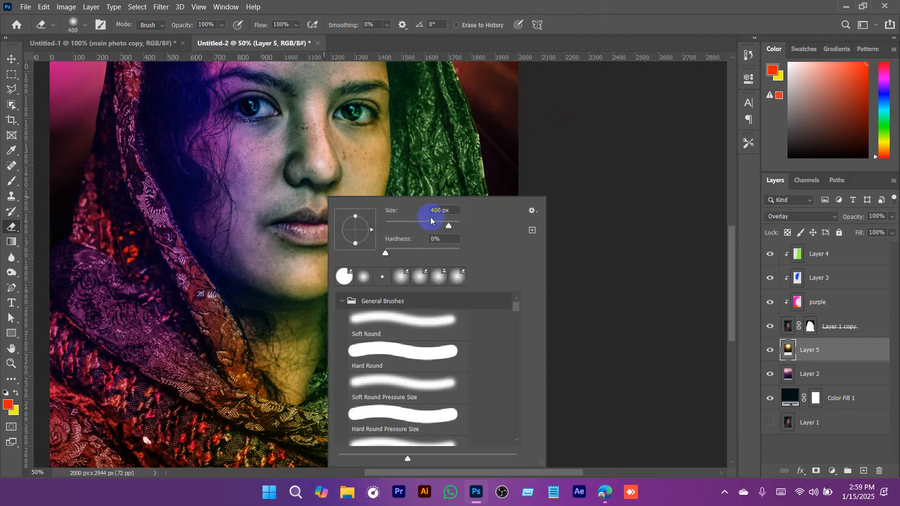
key("Return")
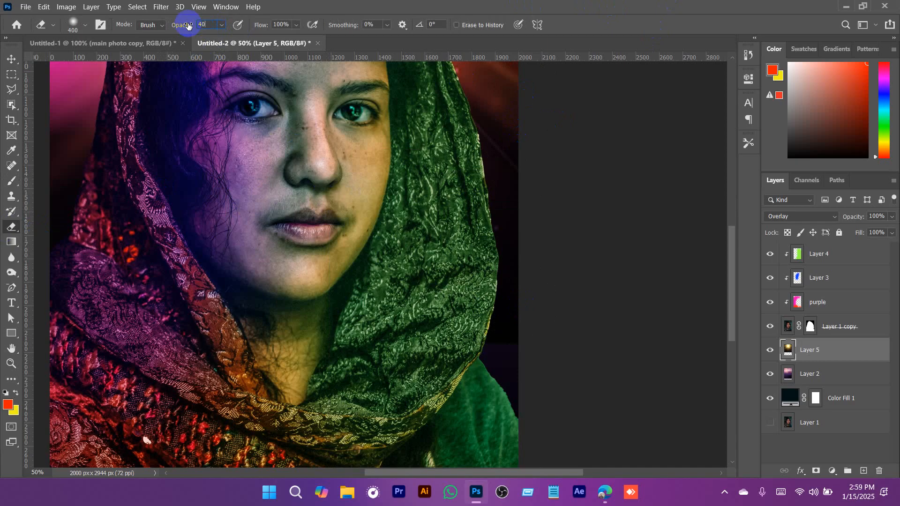
Fade the lower edge of the light burst on Layer 5 across both shoulders, using an eraser enlarged to 700 px
mouse_move(520, 342)
left_mouse_down()
mouse_move(480, 351)
mouse_move(490, 350)
mouse_move(458, 325)
mouse_move(424, 325)
left_mouse_up()
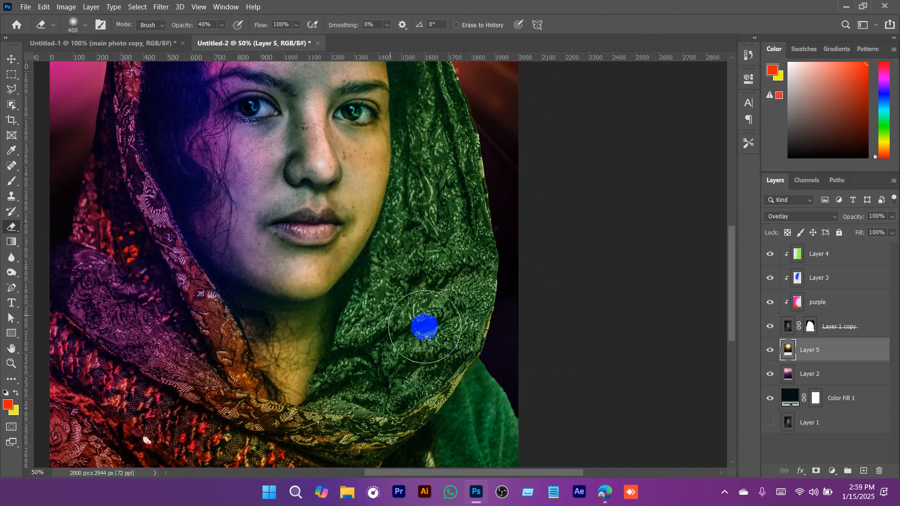
left_click(429, 328, "alt")
left_click(447, 332, "alt")
key("bracketright")
key("bracketright")
key("bracketright")
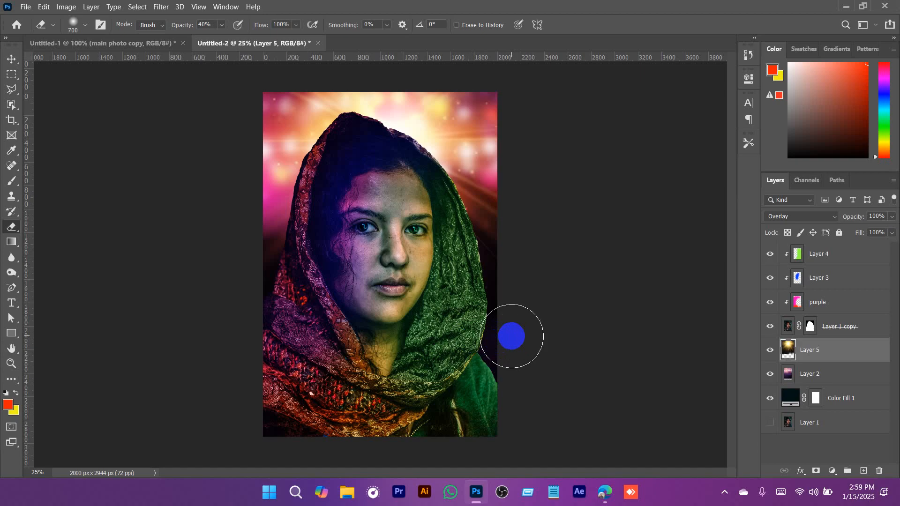
left_click(305, 334)
mouse_move(306, 334)
left_mouse_down()
mouse_move(263, 318)
mouse_move(309, 340)
mouse_move(304, 322)
mouse_move(255, 298)
mouse_move(443, 323)
mouse_move(398, 325)
mouse_move(408, 330)
mouse_move(502, 325)
mouse_move(485, 307)
mouse_move(577, 267)
mouse_move(495, 307)
mouse_move(511, 277)
mouse_move(575, 252)
mouse_move(504, 271)
mouse_move(652, 256)
mouse_move(536, 344)
mouse_move(437, 338)
mouse_move(479, 357)
mouse_move(578, 350)
mouse_move(522, 318)
mouse_move(614, 288)
left_mouse_up()
Deselect the layers and examine how the light burst blends with the whole portrait and around the head
key("v")
key("ctrl+minus")
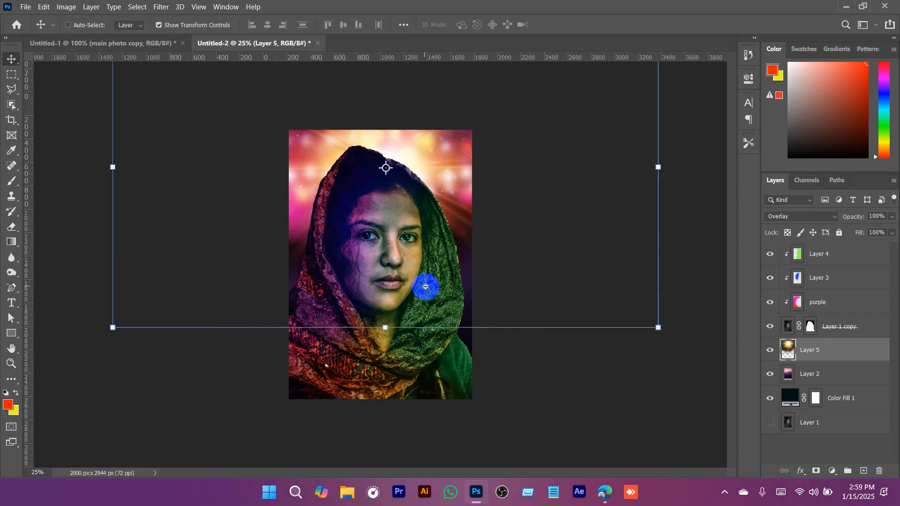
left_click_drag(436, 207, 437, 211)
left_click(787, 445)
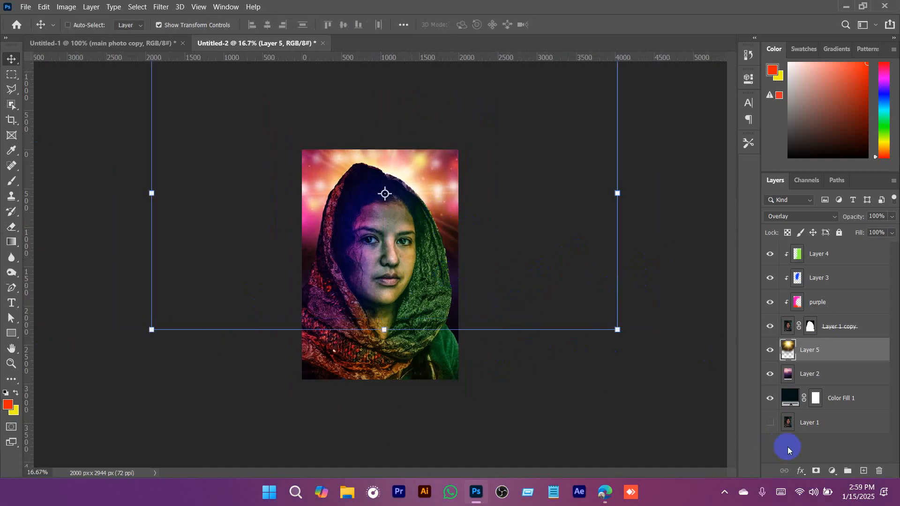
left_click(364, 168)
left_click(434, 149)
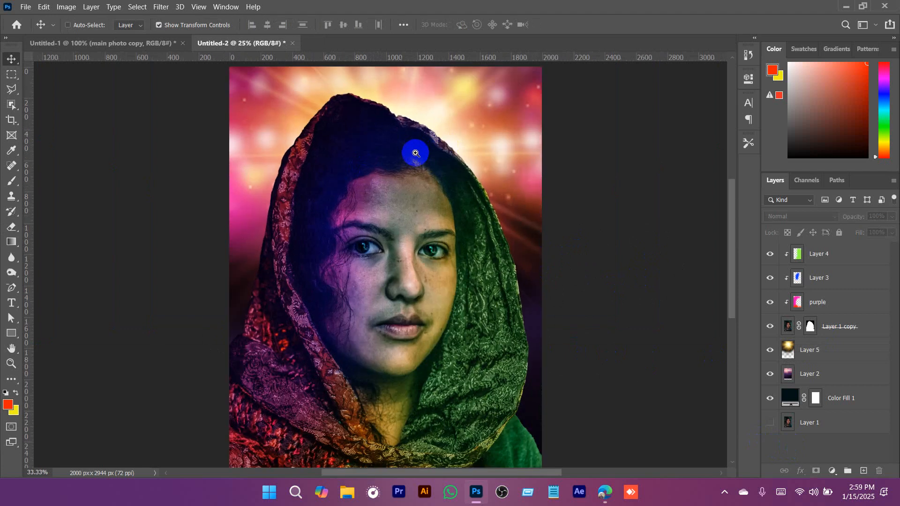
left_click_drag(413, 150, 434, 206)
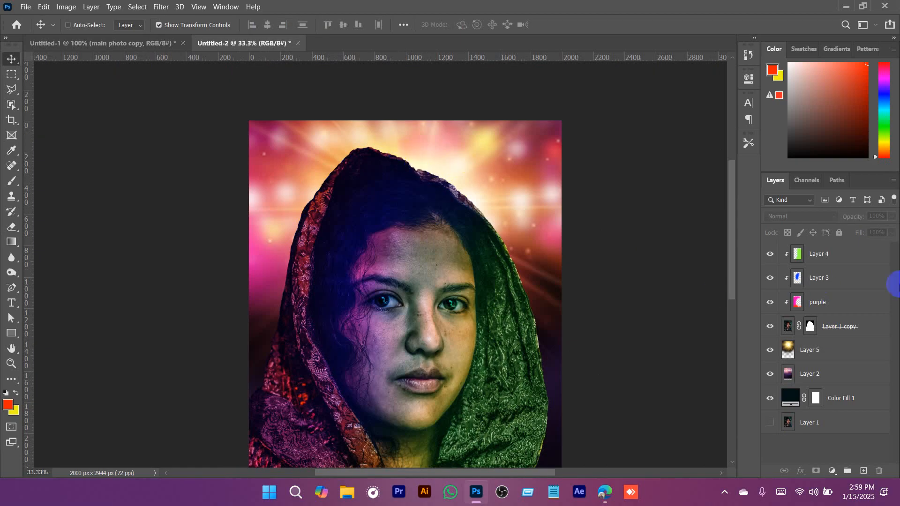
Add a new empty layer above Layer 4 and clip it to the portrait
left_click(839, 257)
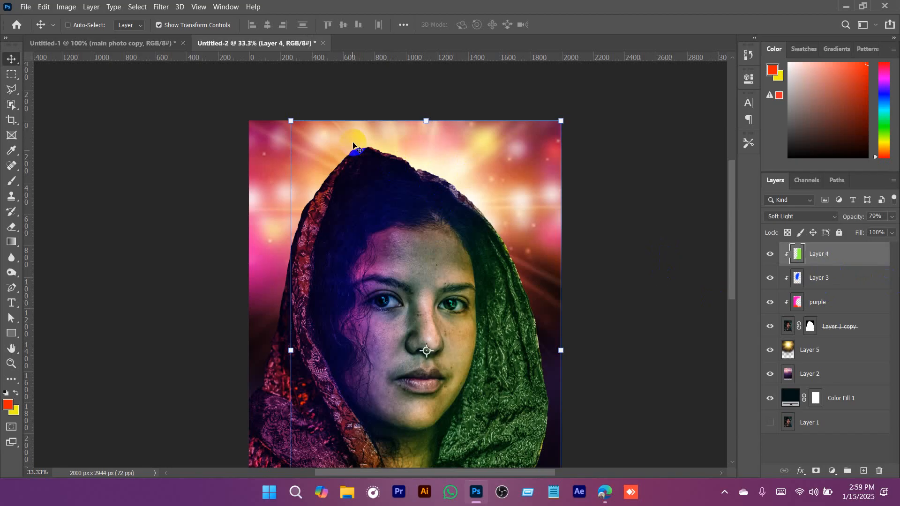
left_click(863, 471)
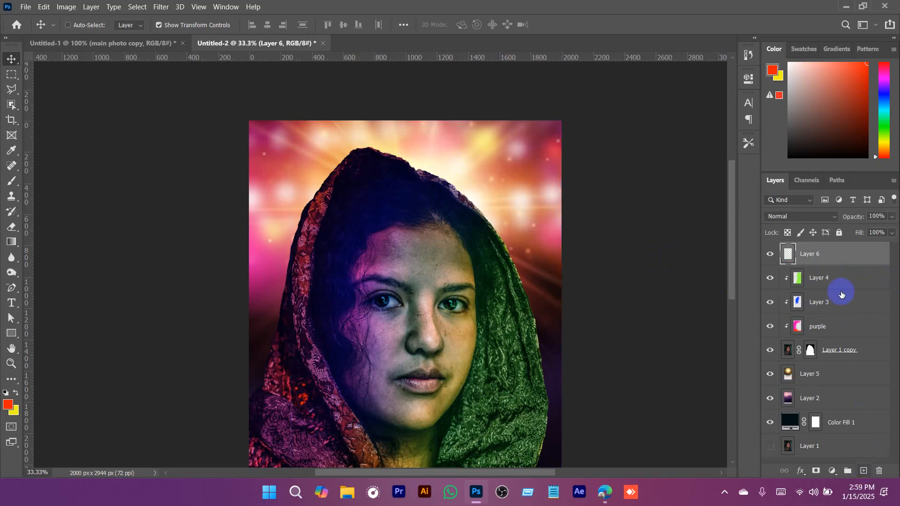
right_click(828, 255)
left_click(591, 260)
key("ctrl+alt+g")
Set the brush color to white and reduce the soft brush to 300 px
key("b")
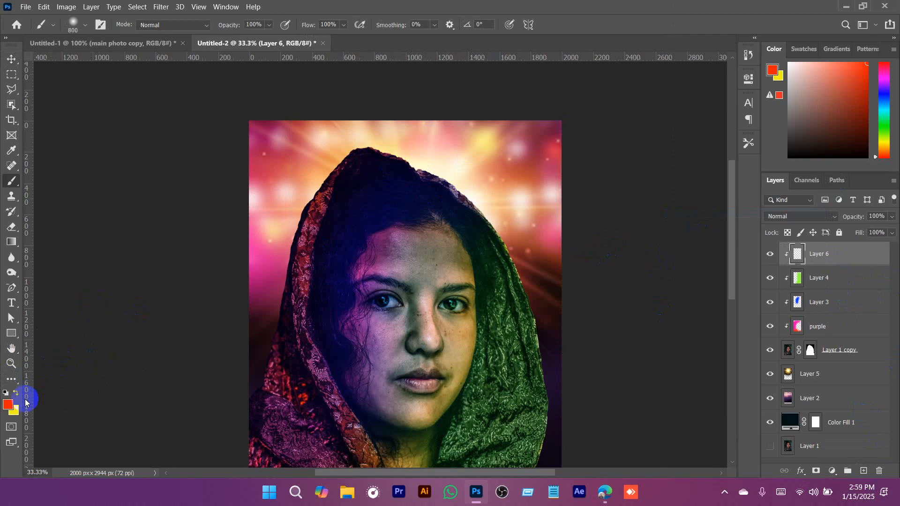
left_click(7, 404)
left_click(724, 212)
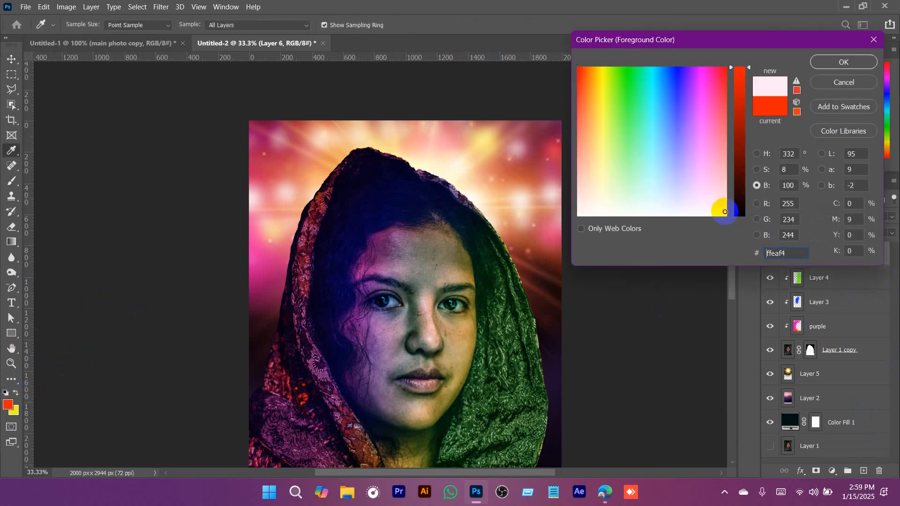
left_click(843, 62)
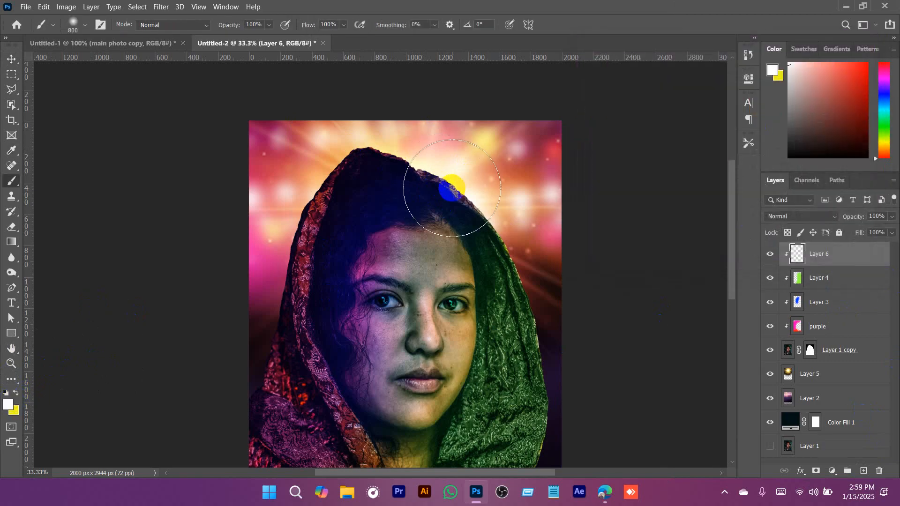
key("bracketleft")
key("bracketleft")
key("bracketleft")
key("bracketleft")
key("bracketleft")
Paint a soft white rim light along the top and side edges of the headscarf on Layer 6
mouse_move(417, 171)
left_mouse_down()
mouse_move(425, 162)
mouse_move(460, 176)
mouse_move(517, 238)
mouse_move(434, 151)
mouse_move(384, 134)
mouse_move(335, 138)
left_mouse_up()
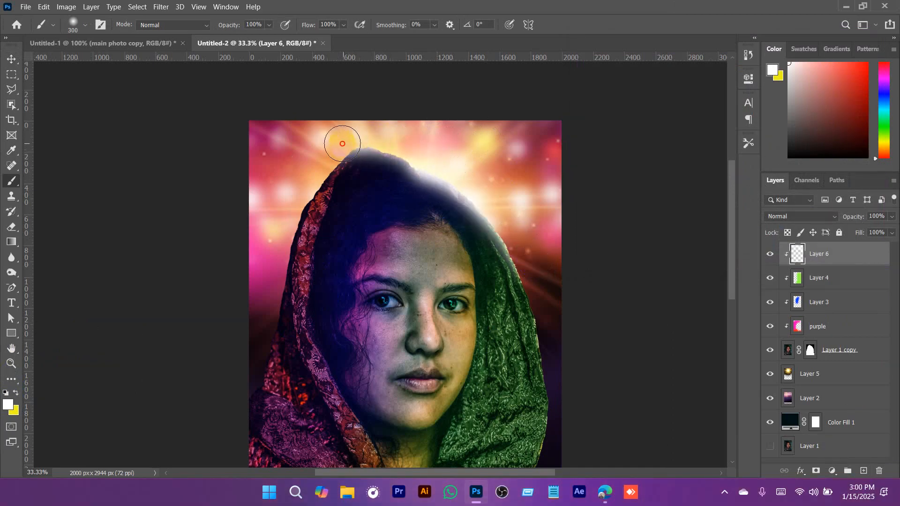
mouse_move(342, 144)
left_mouse_down()
mouse_move(301, 171)
mouse_move(284, 213)
left_mouse_up()
left_click_drag(247, 276, 214, 323)
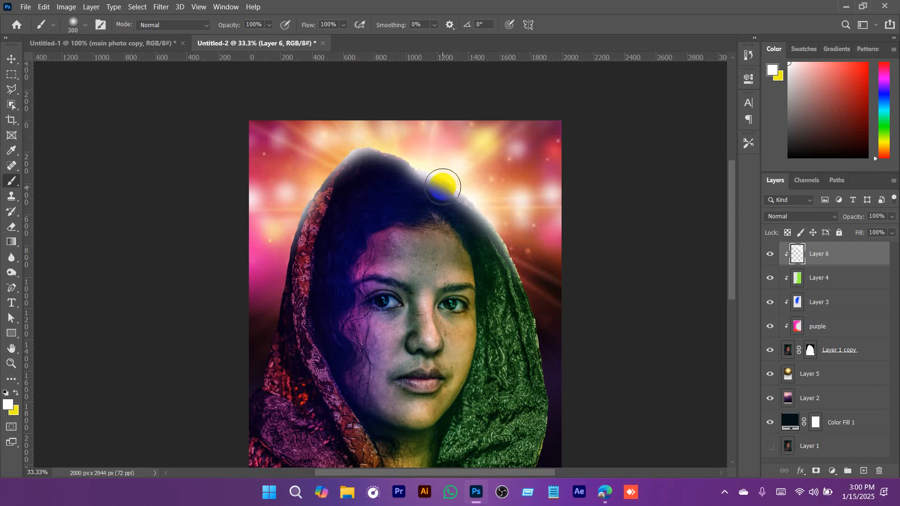
mouse_move(485, 203)
left_mouse_down()
mouse_move(554, 311)
mouse_move(566, 279)
left_mouse_up()
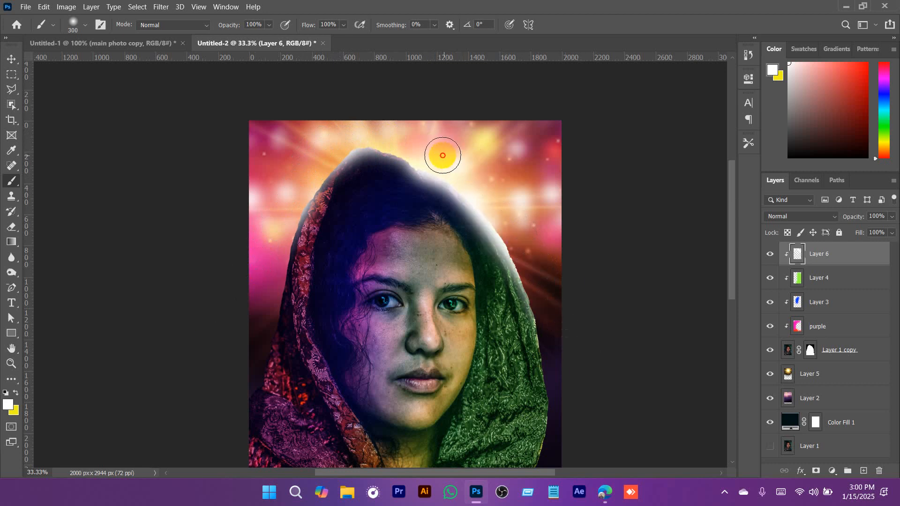
mouse_move(442, 155)
left_mouse_down()
mouse_move(387, 136)
mouse_move(345, 149)
left_mouse_up()
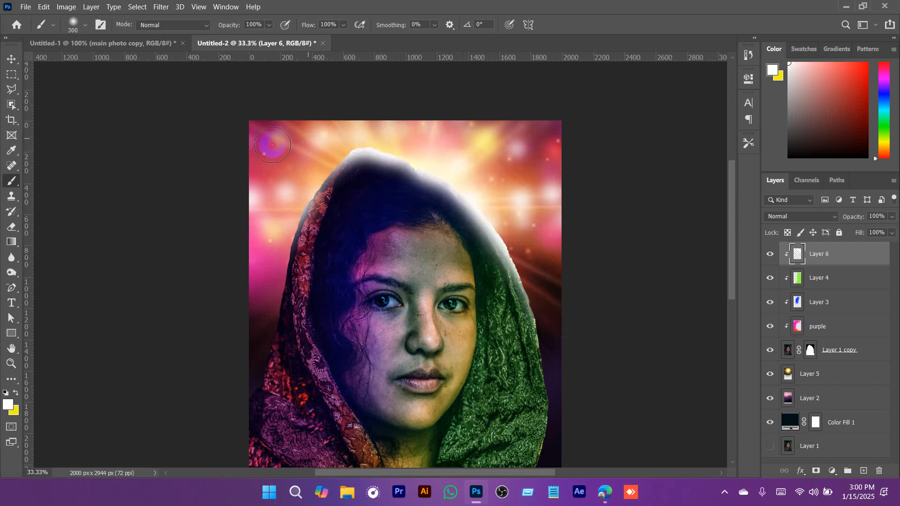
Compare blend modes for Layer 6, keep Normal, and shift the white rim light slightly upward
left_click(800, 221)
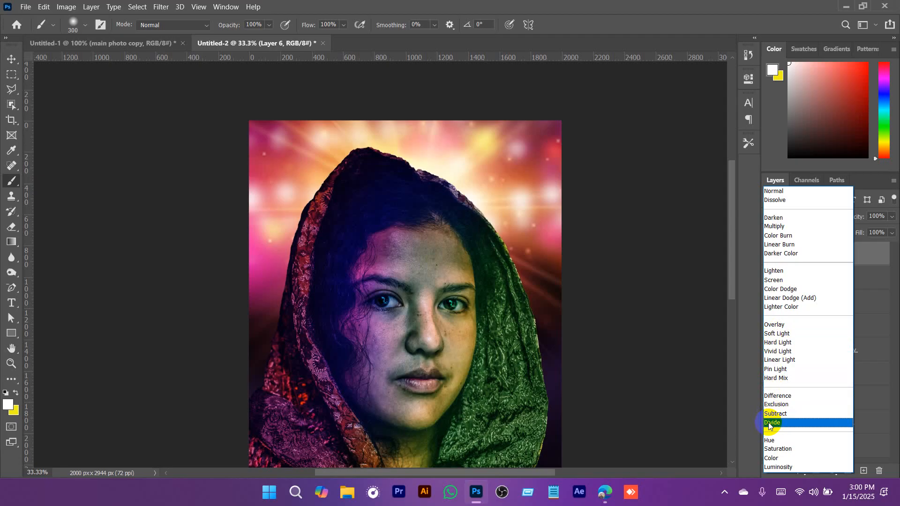
left_click(787, 193)
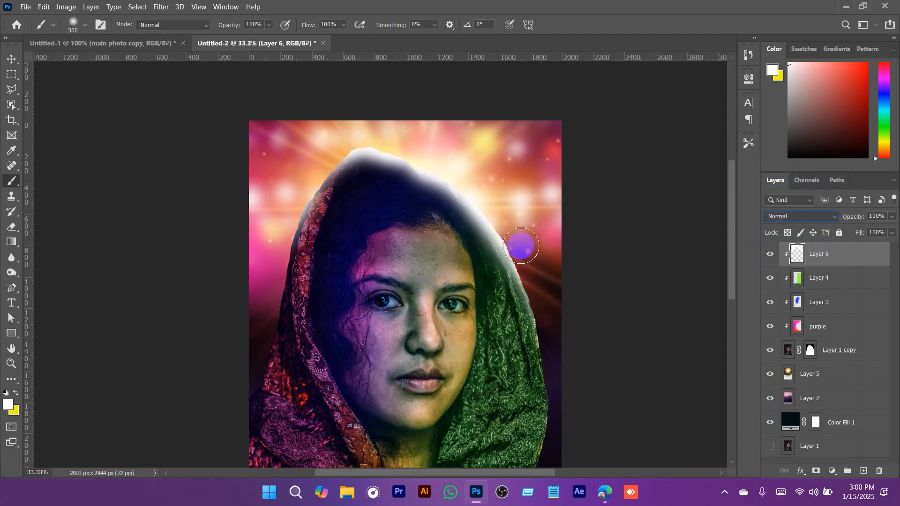
left_click(14, 58)
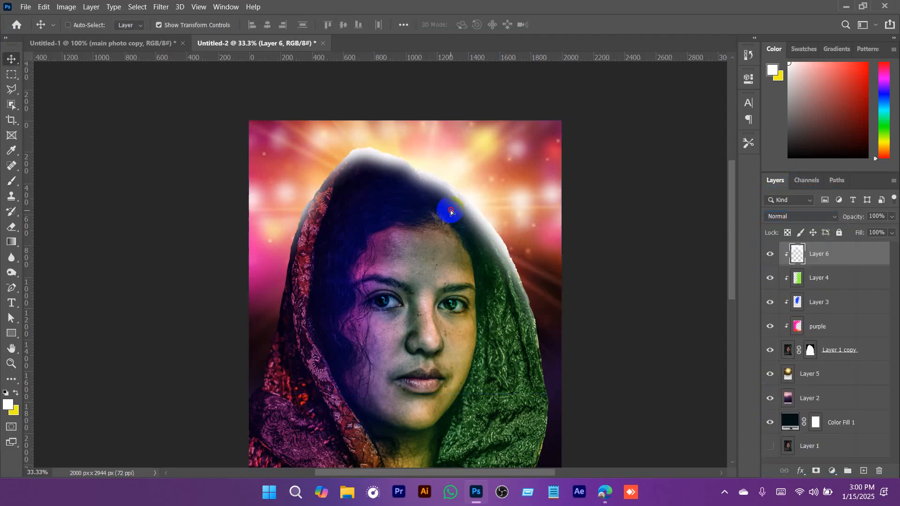
left_click_drag(452, 211, 451, 195)
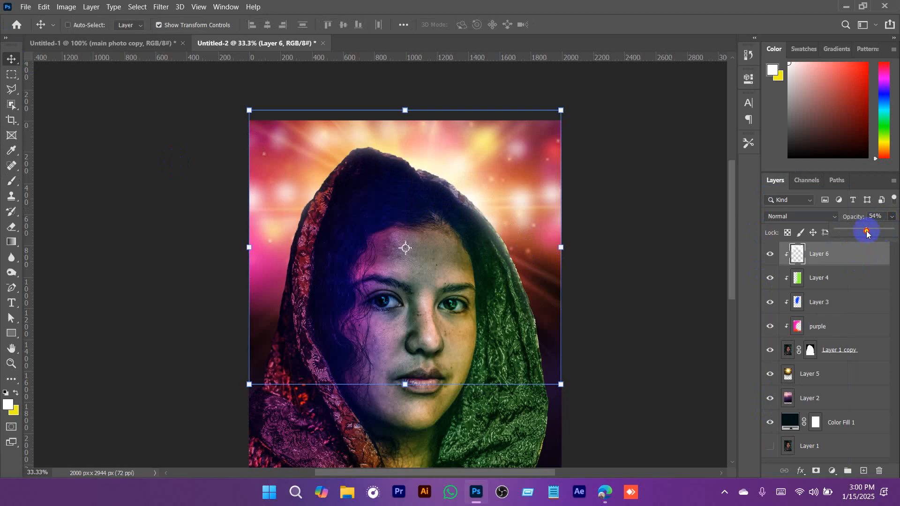
Set Layer 6's opacity to 55% and check the rim light on the full portrait
left_click(852, 218)
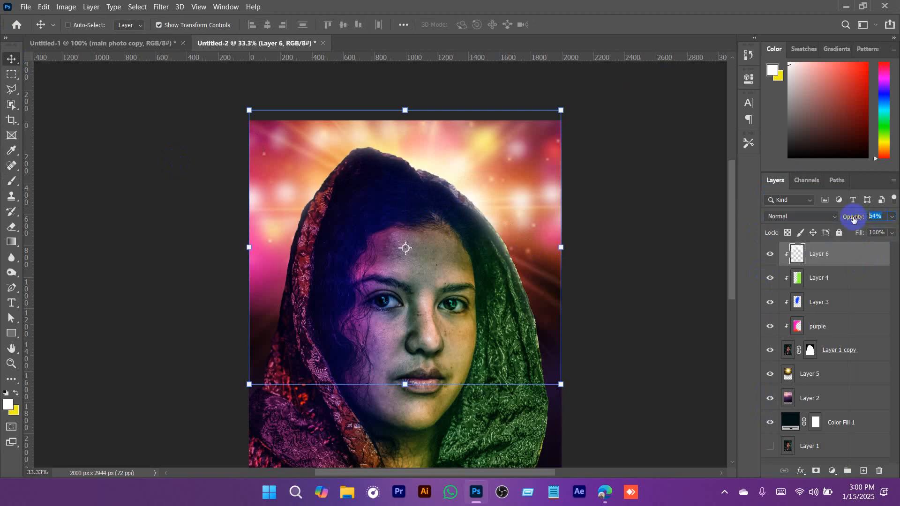
key("Return")
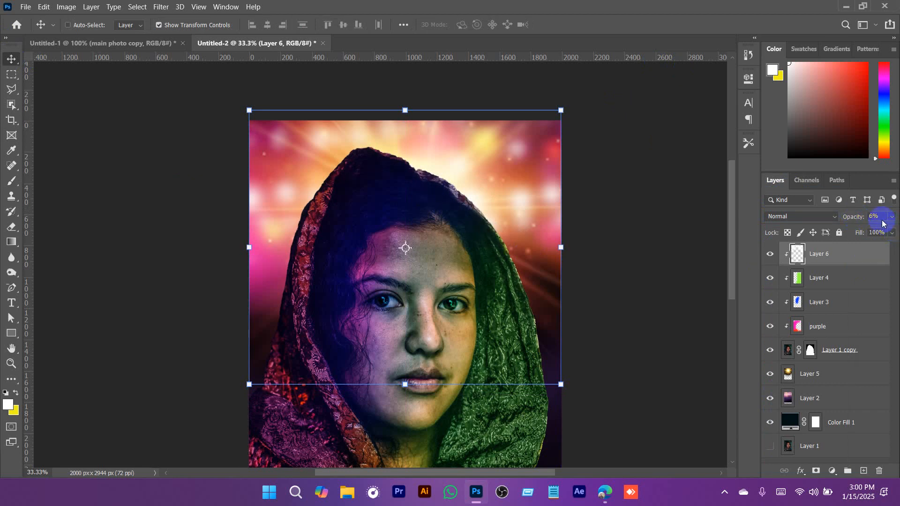
type("55")
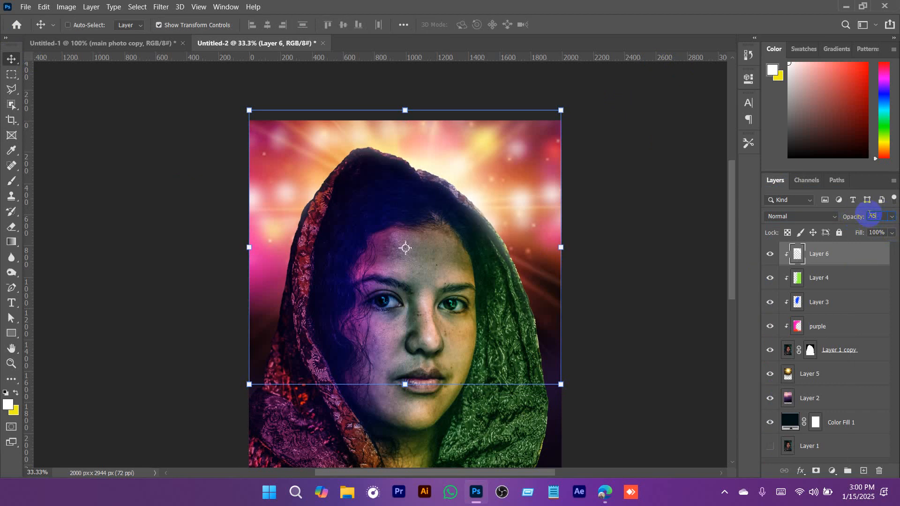
left_click(443, 255, "alt")
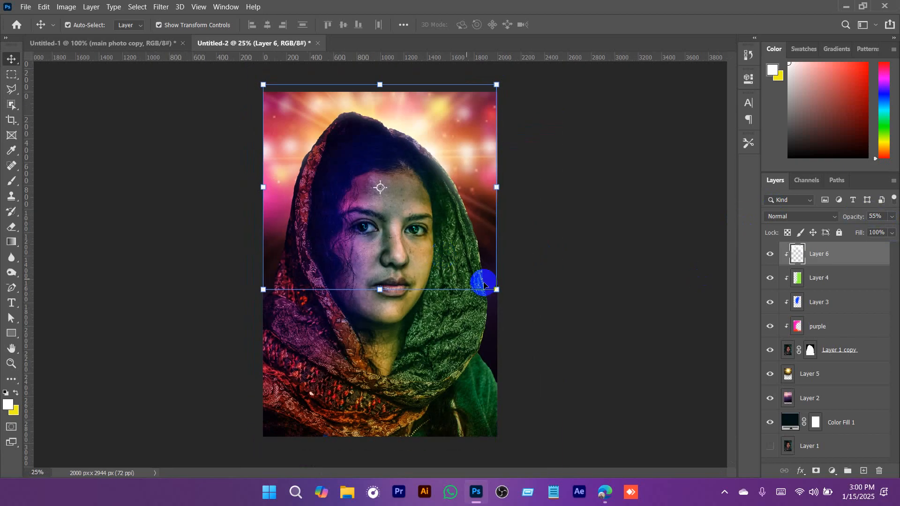
key("a")
key("ctrl+minus")
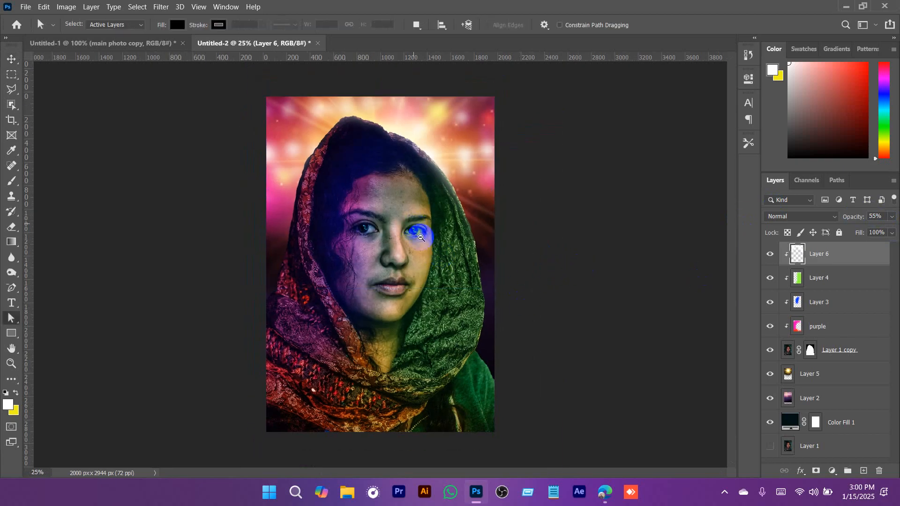
key("ctrl+plus")
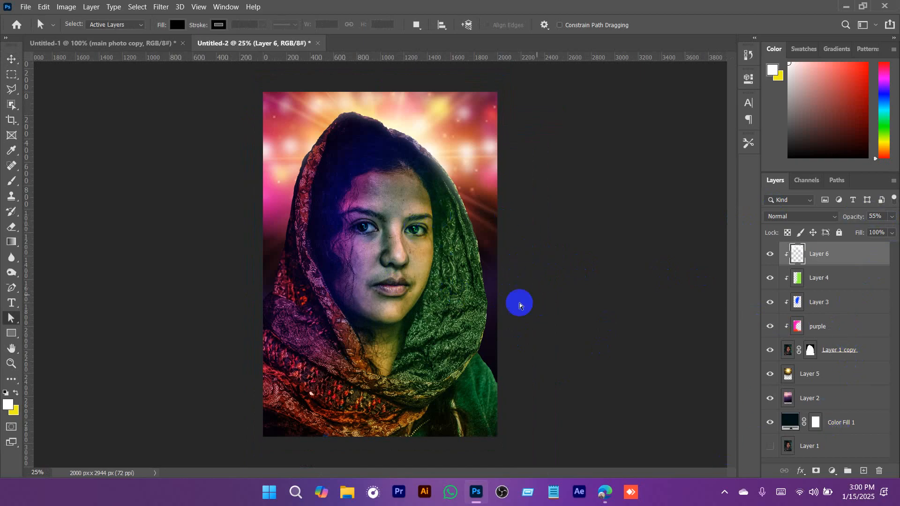
Apply a midtone Color Balance of 0, +36, -14 to the party-lights background on Layer 2
left_click(821, 404)
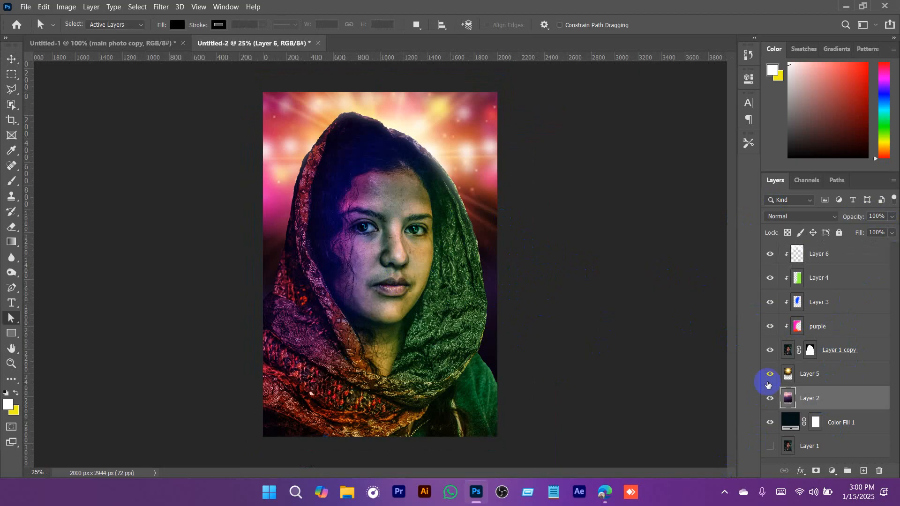
left_click(66, 7)
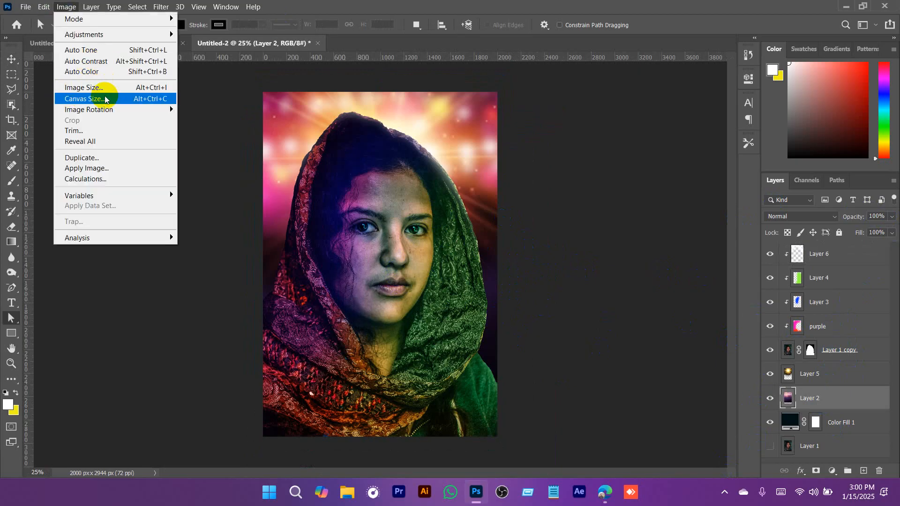
mouse_move(114, 35)
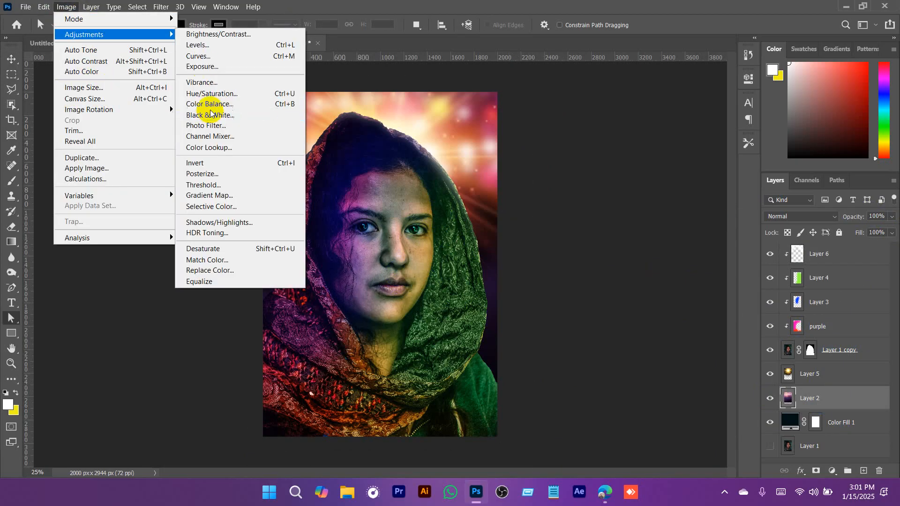
left_click(209, 104)
left_click_drag(628, 97, 657, 97)
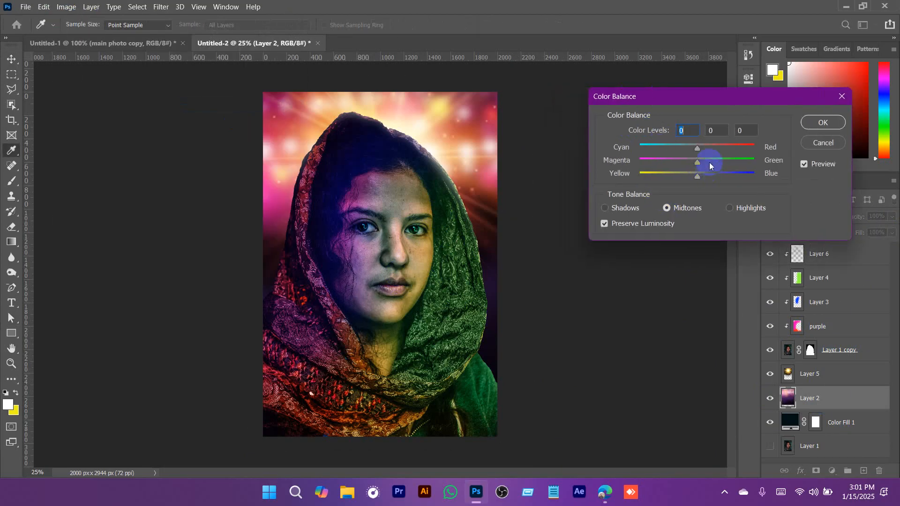
left_click_drag(718, 161, 696, 183)
key("Return")
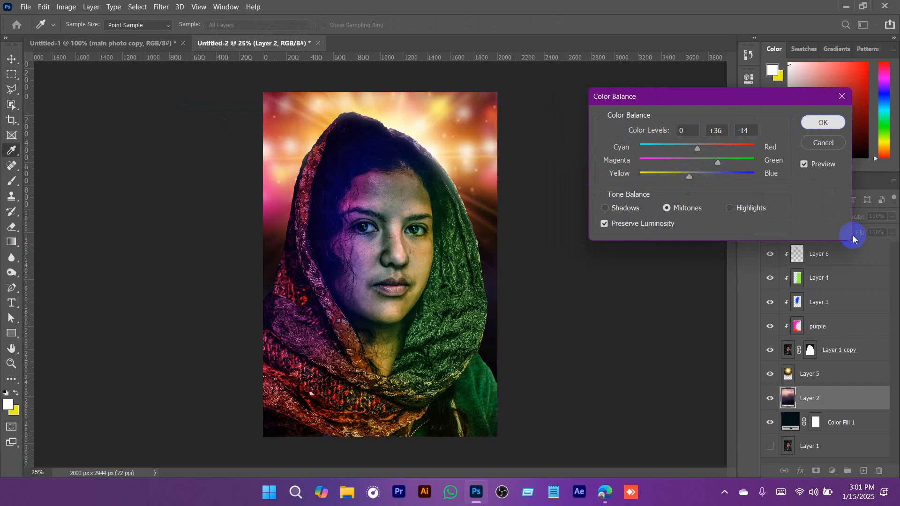
key("a")
Apply a midtone Color Balance of -26, +57, -14 to the sun-burst on Layer 5
left_click(825, 378)
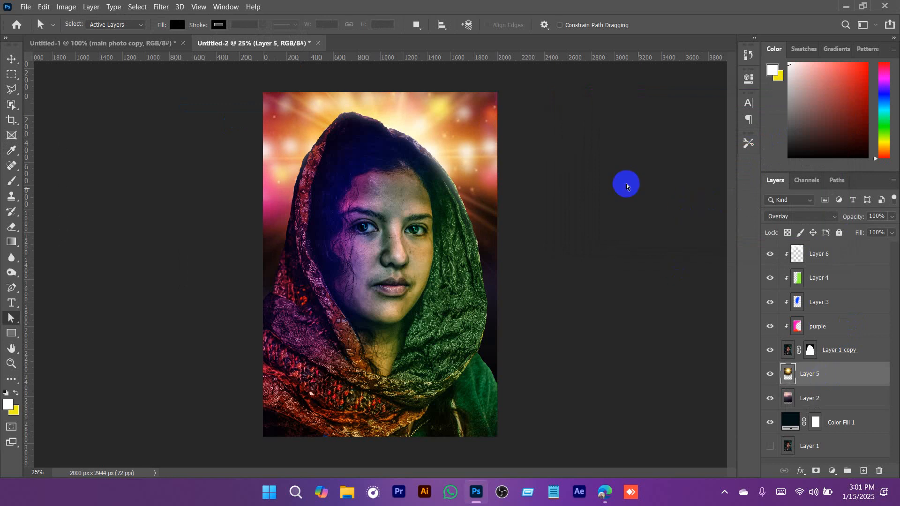
left_click(77, 8)
mouse_move(88, 34)
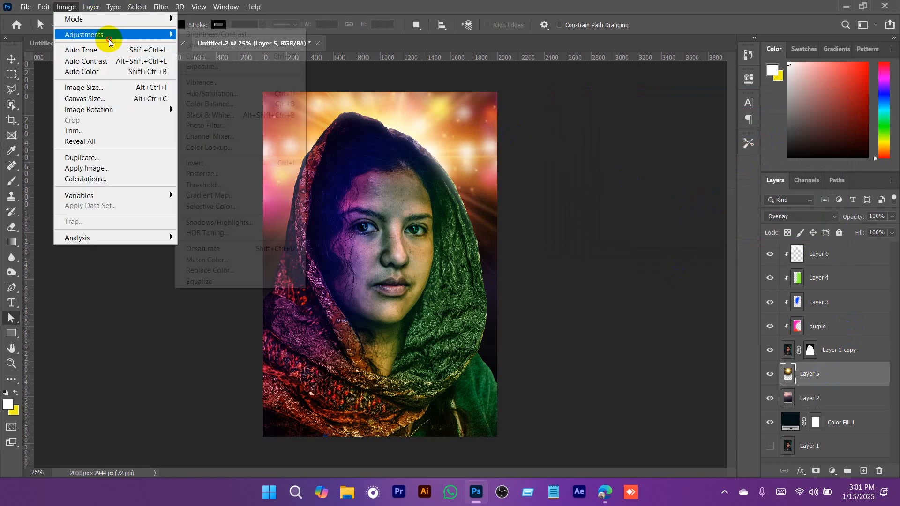
left_click(227, 105)
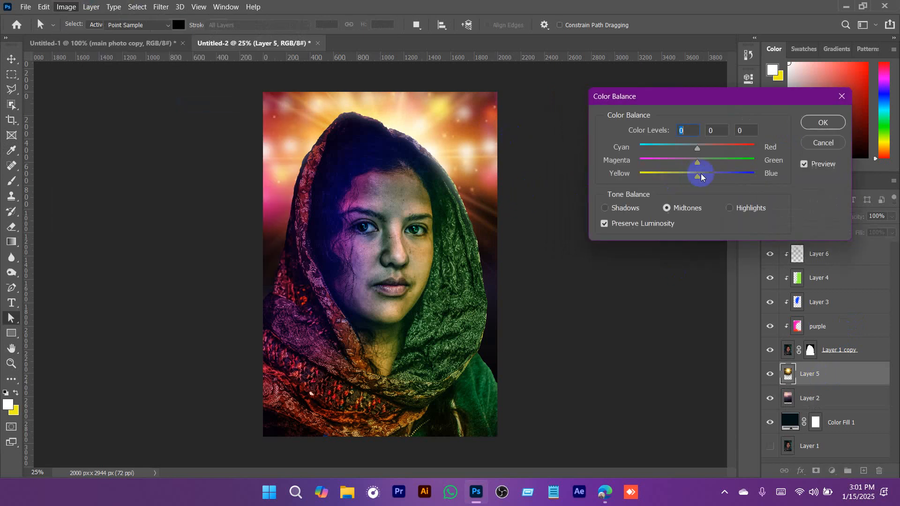
left_click_drag(699, 161, 730, 160)
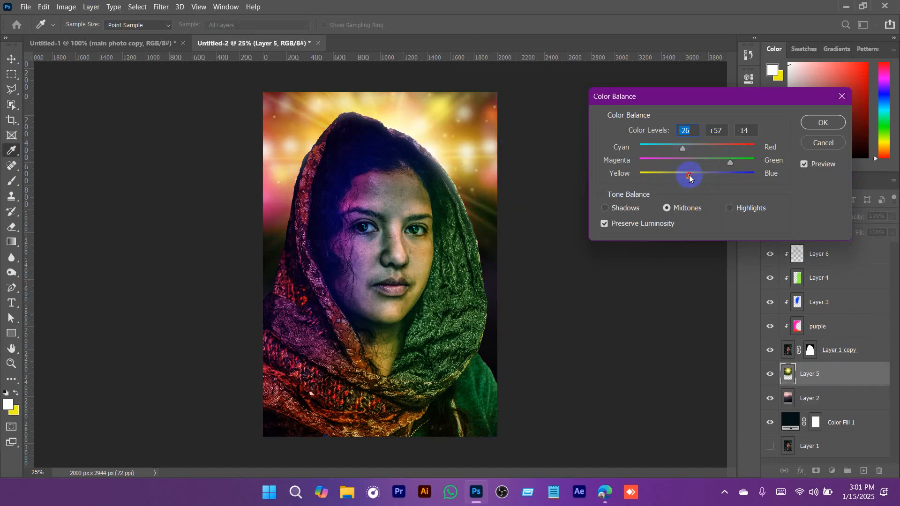
left_click(821, 123)
key("a")
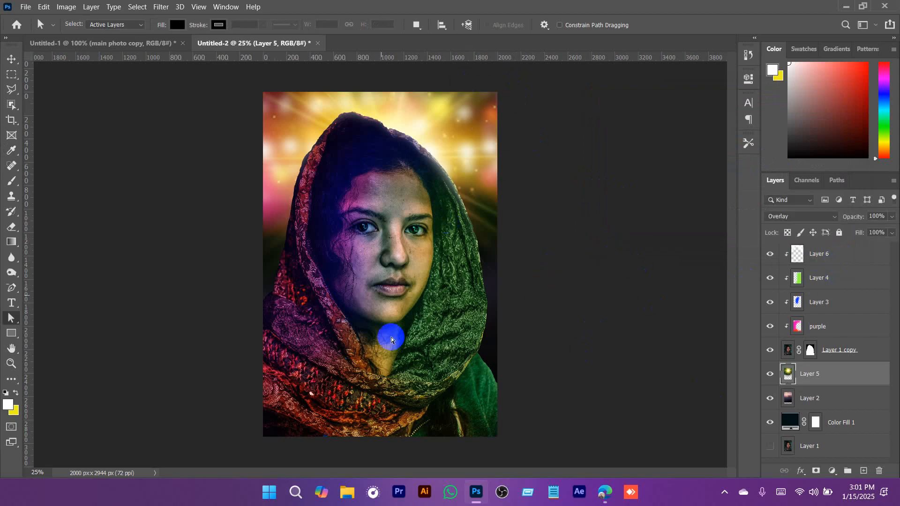
Switch to the browser and copy the iStock sun flare image with the diagonal orange streak from the sun light effects results
left_click(604, 492)
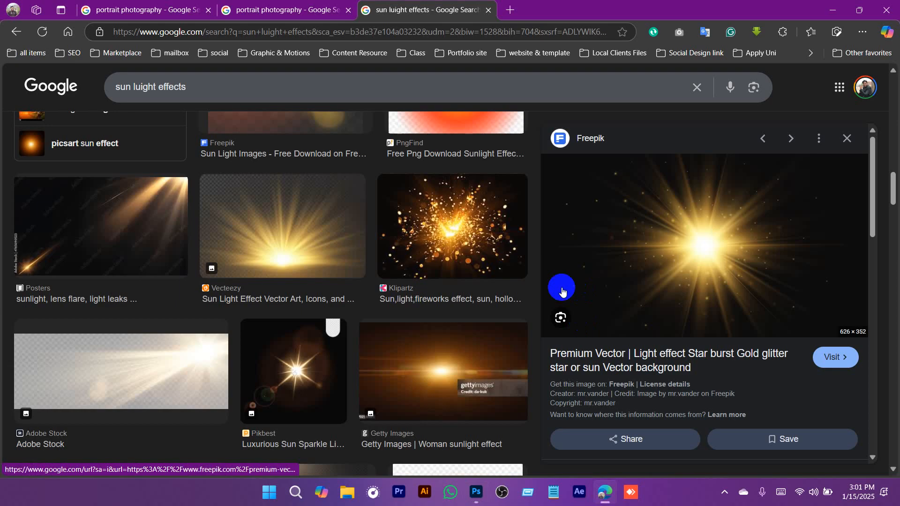
scroll(445, 287, "up", 5)
scroll(449, 291, "down", 5)
scroll(449, 291, "down", 3)
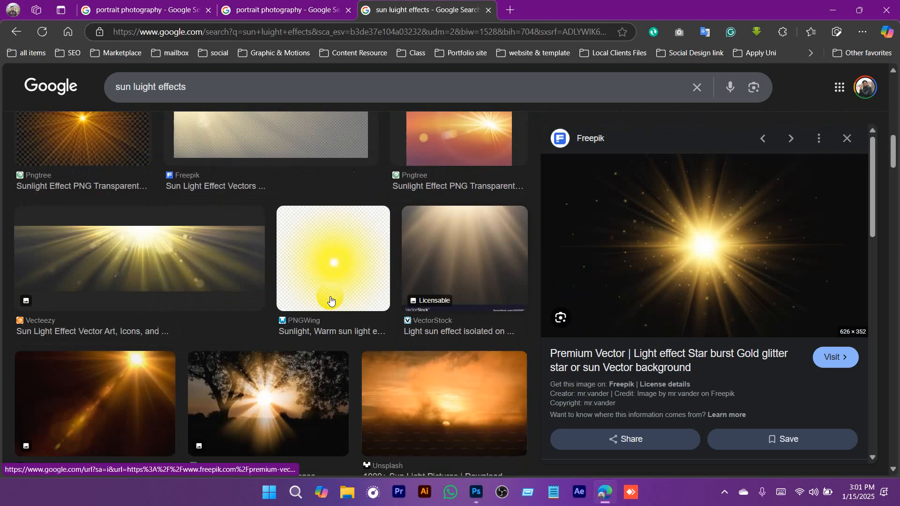
left_click(140, 383)
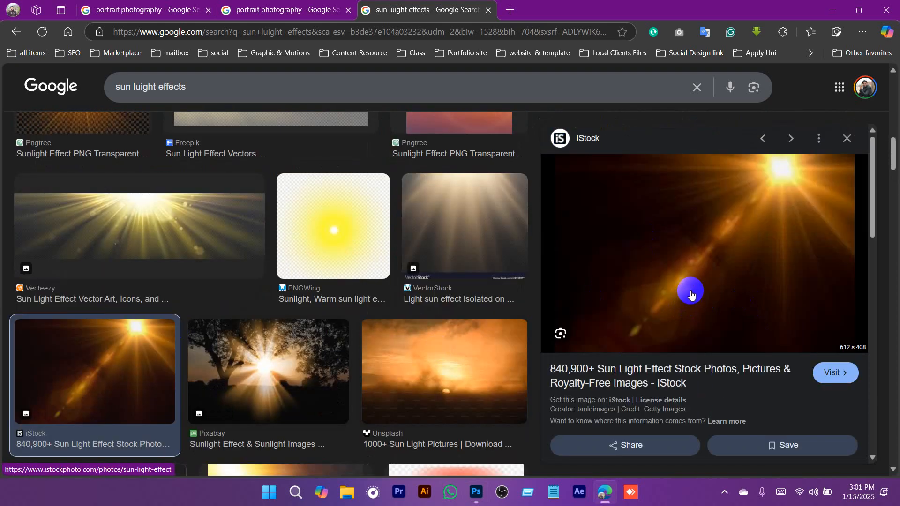
right_click(681, 201)
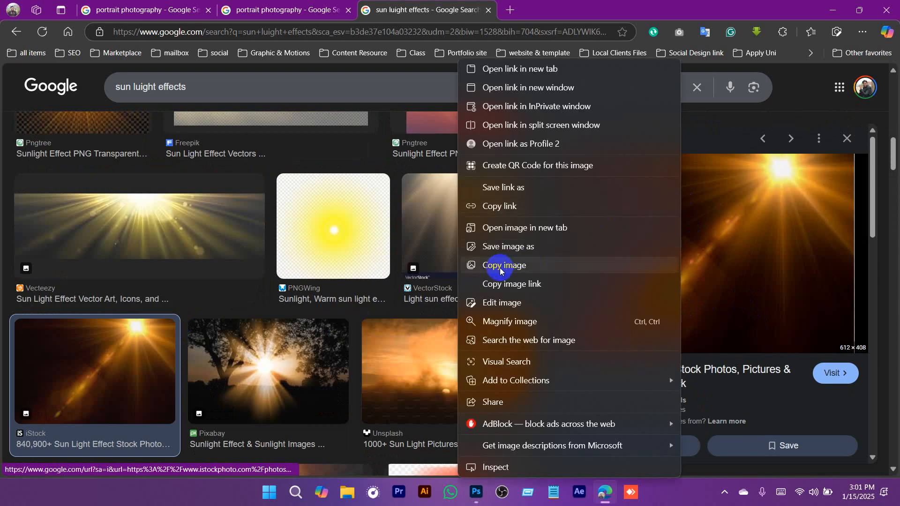
left_click(488, 264)
Back in Photoshop, paste the flare above Layer 6 and scale it up to cover the upper half of the portrait
key("alt+Tab")
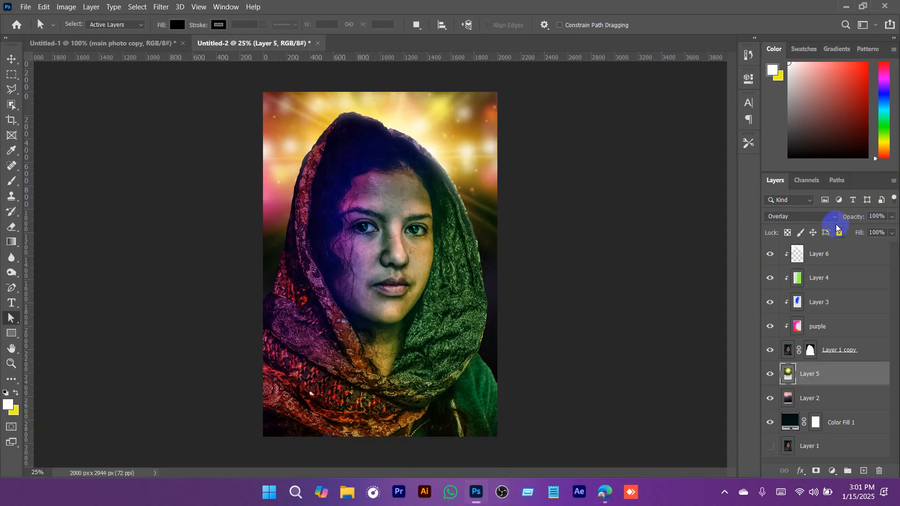
left_click(829, 258)
key("ctrl+v")
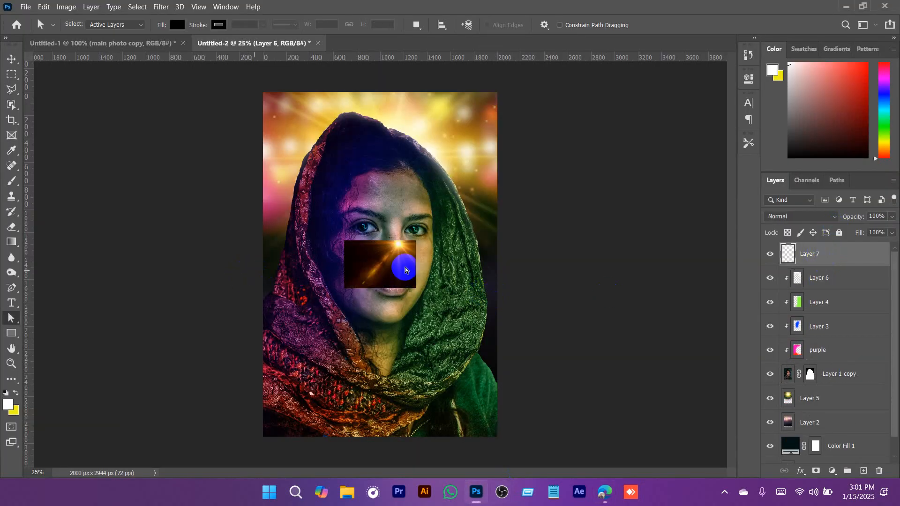
key("v")
left_click_drag(414, 240, 540, 131)
left_click_drag(496, 195, 488, 156)
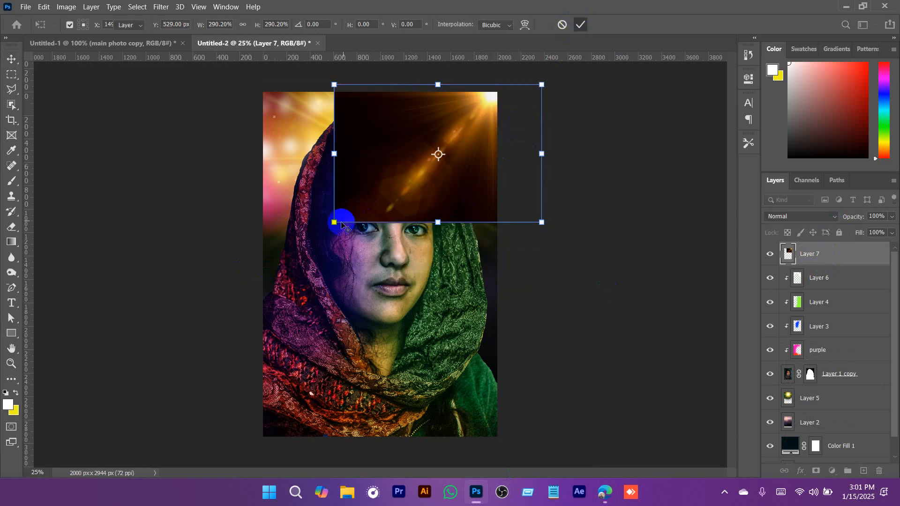
left_click_drag(341, 224, 264, 269)
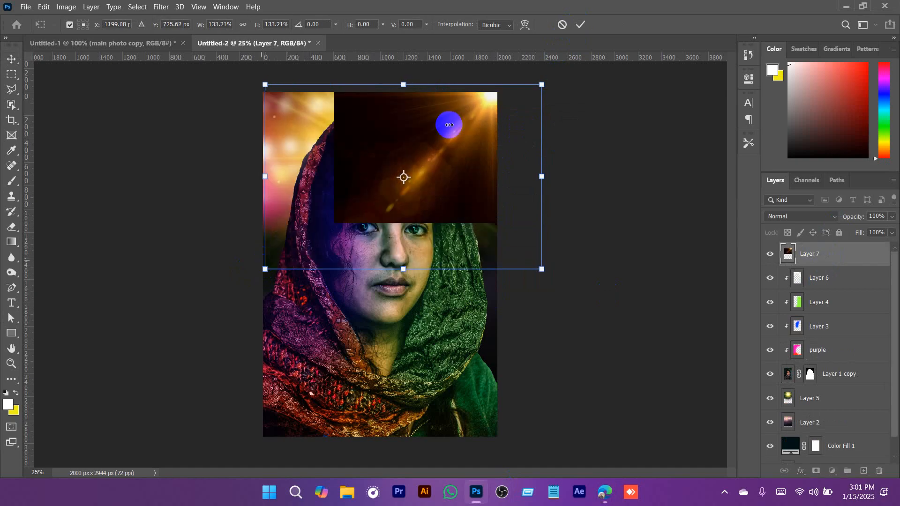
left_click(581, 26)
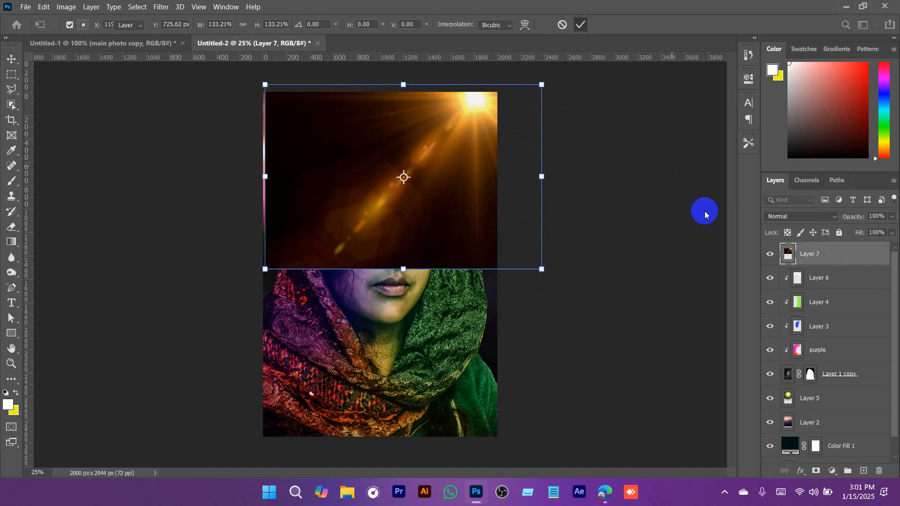
Blend the flare on Layer 7 in Screen mode, shift it up and right, and enlarge it to about 106%
left_click(789, 216)
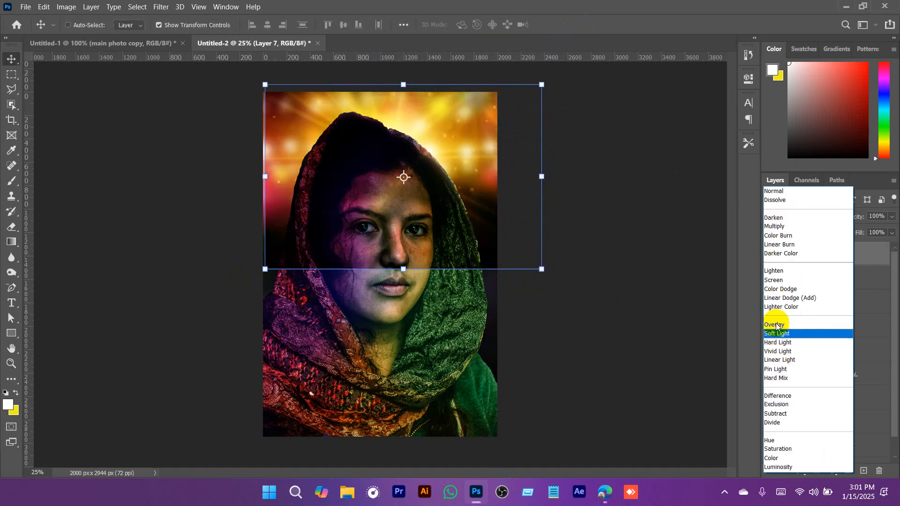
left_click(781, 281)
left_click_drag(462, 177, 481, 158)
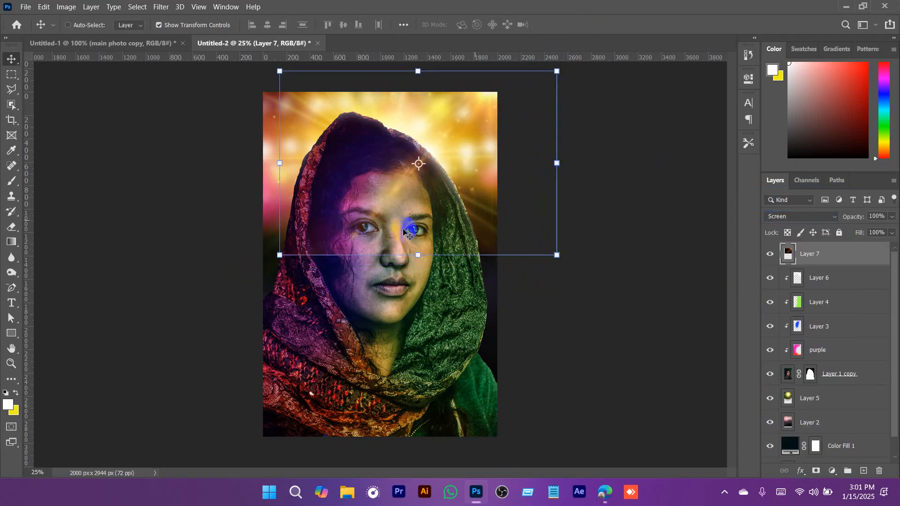
left_click_drag(277, 160, 257, 157)
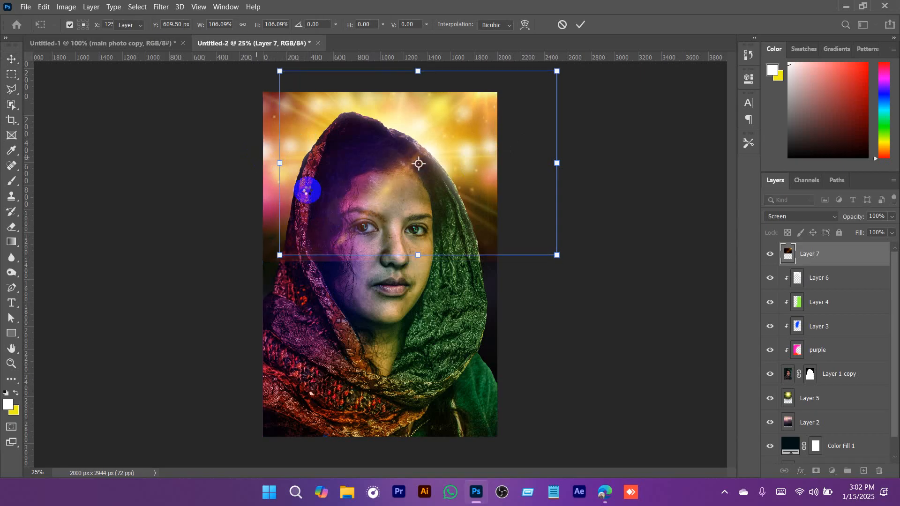
key("Return")
Soften the flare's hard lower edge on Layer 7 with a soft 700 px Eraser at 30% opacity
right_click(13, 226)
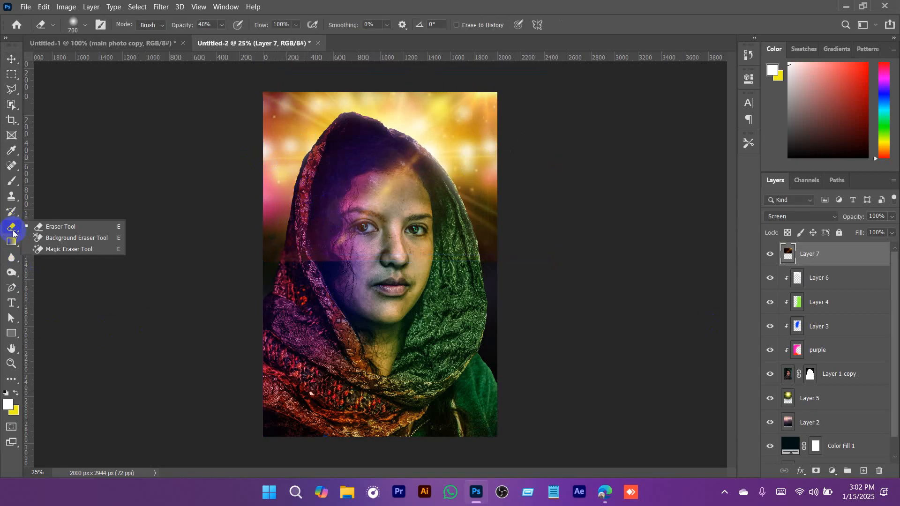
left_click(61, 235)
right_click(8, 226)
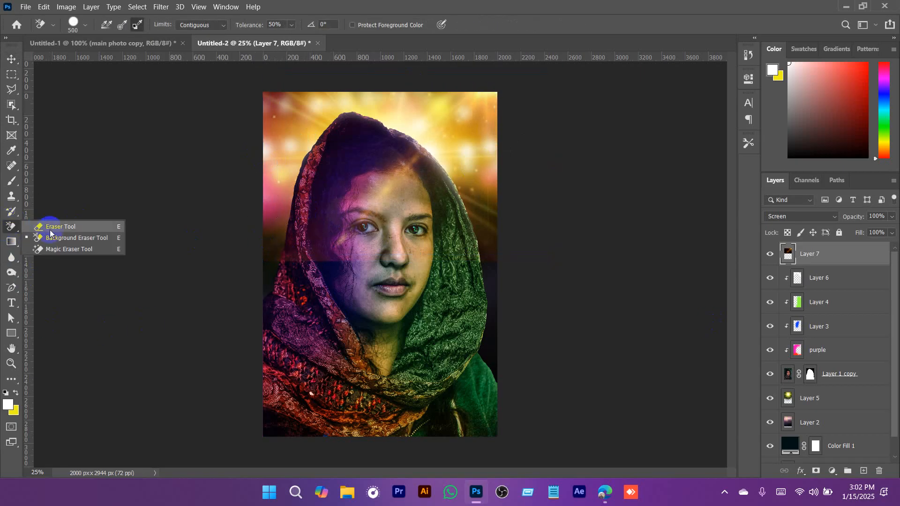
left_click(61, 224)
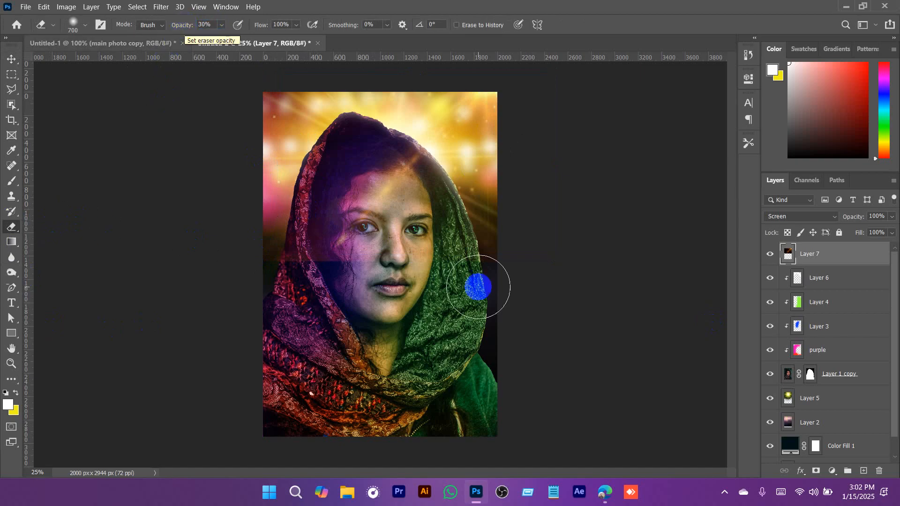
right_click(385, 228)
left_click(645, 6)
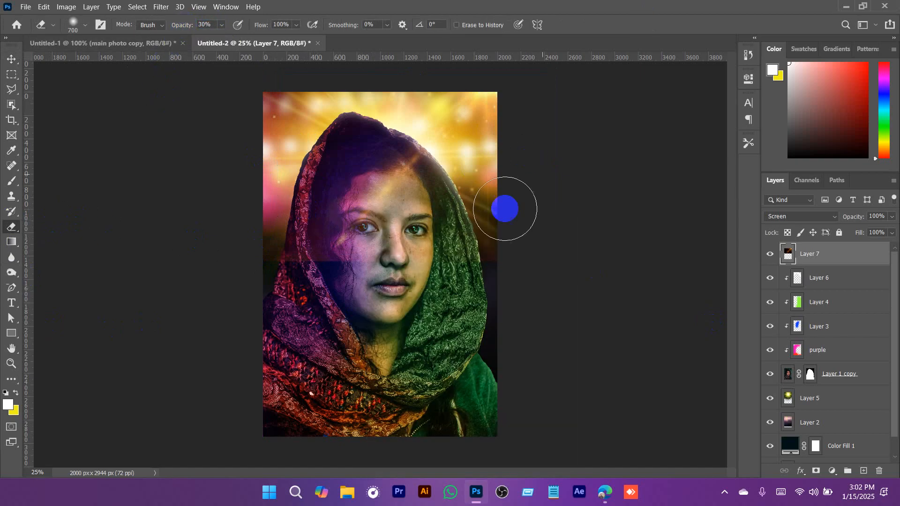
left_click(342, 266)
mouse_move(342, 267)
left_mouse_down()
mouse_move(434, 262)
mouse_move(373, 232)
mouse_move(414, 263)
mouse_move(479, 263)
mouse_move(425, 231)
mouse_move(453, 272)
mouse_move(450, 252)
mouse_move(494, 259)
mouse_move(344, 269)
mouse_move(295, 218)
mouse_move(302, 184)
mouse_move(292, 183)
mouse_move(302, 216)
mouse_move(332, 182)
mouse_move(321, 217)
mouse_move(495, 238)
mouse_move(463, 210)
mouse_move(475, 229)
mouse_move(477, 213)
mouse_move(485, 267)
mouse_move(418, 196)
mouse_move(437, 438)
mouse_move(511, 389)
mouse_move(440, 361)
left_mouse_up()
key("v")
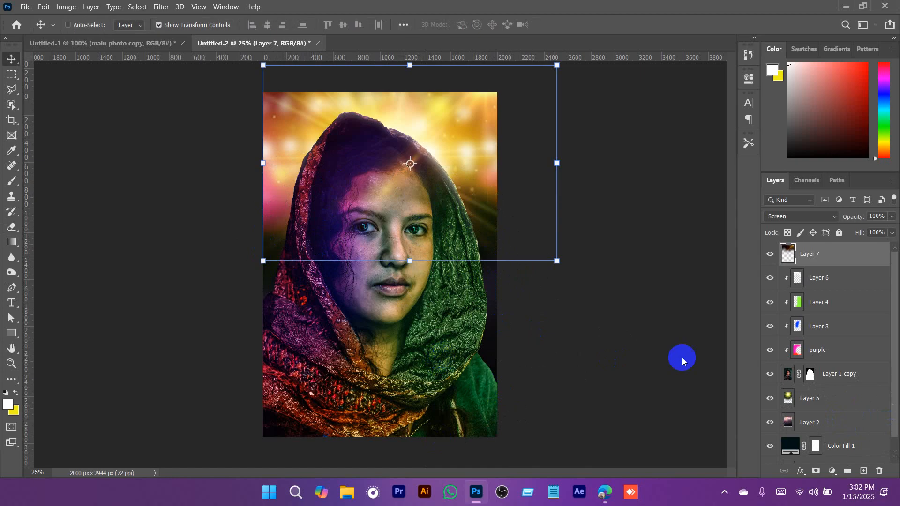
Stretch the sun-burst on Layer 5 downward to about 107.6% height and check the whole portrait
left_click(818, 408)
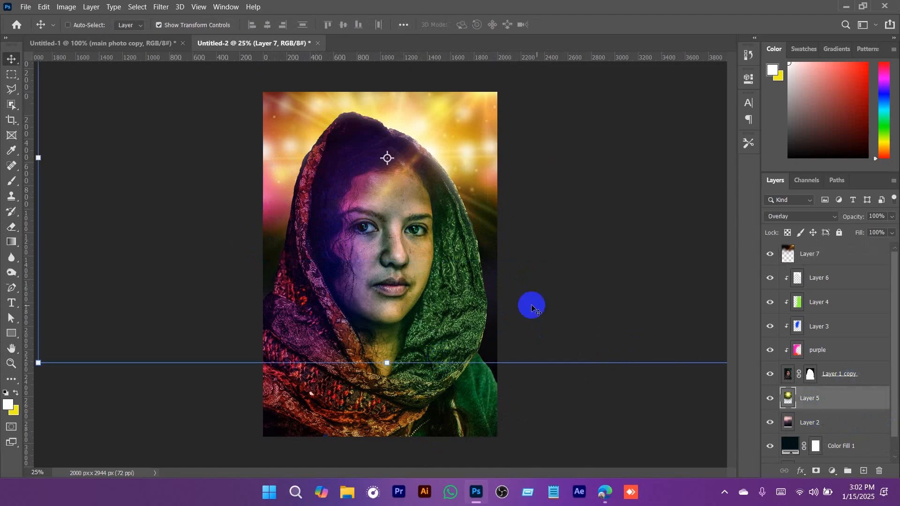
left_click_drag(388, 364, 392, 395)
left_click_drag(446, 291, 445, 287)
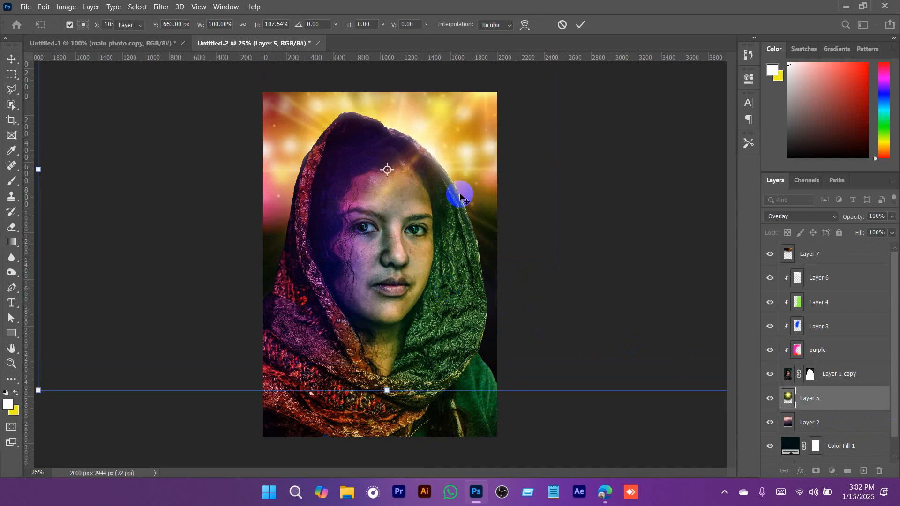
key("Return")
key("a")
left_click(437, 280, "alt")
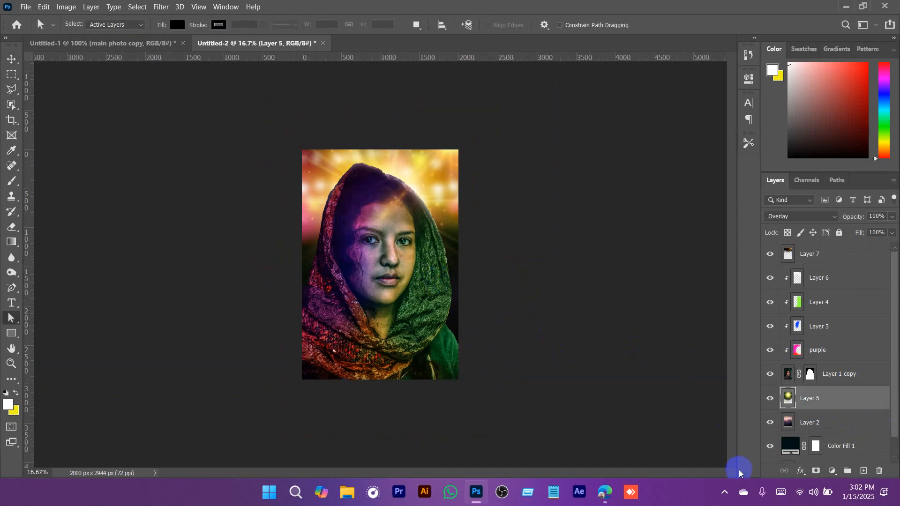
left_click(724, 496)
left_click(554, 350)
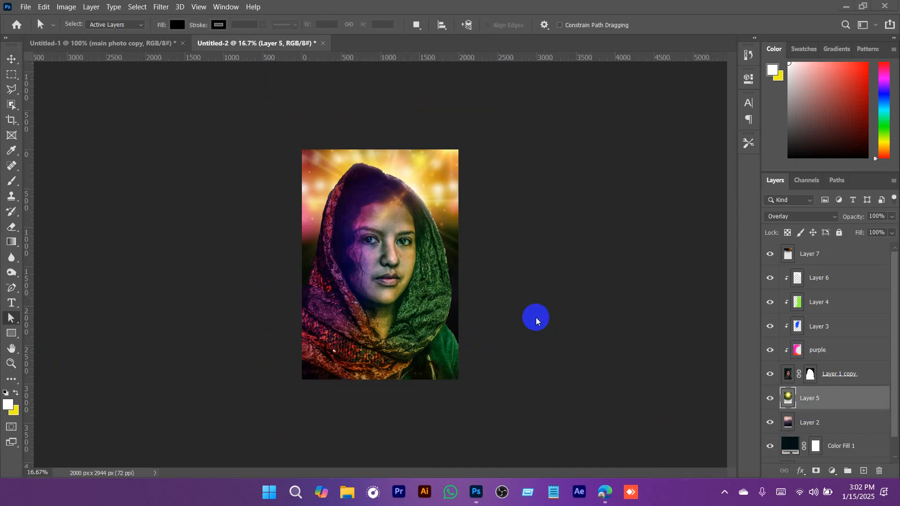